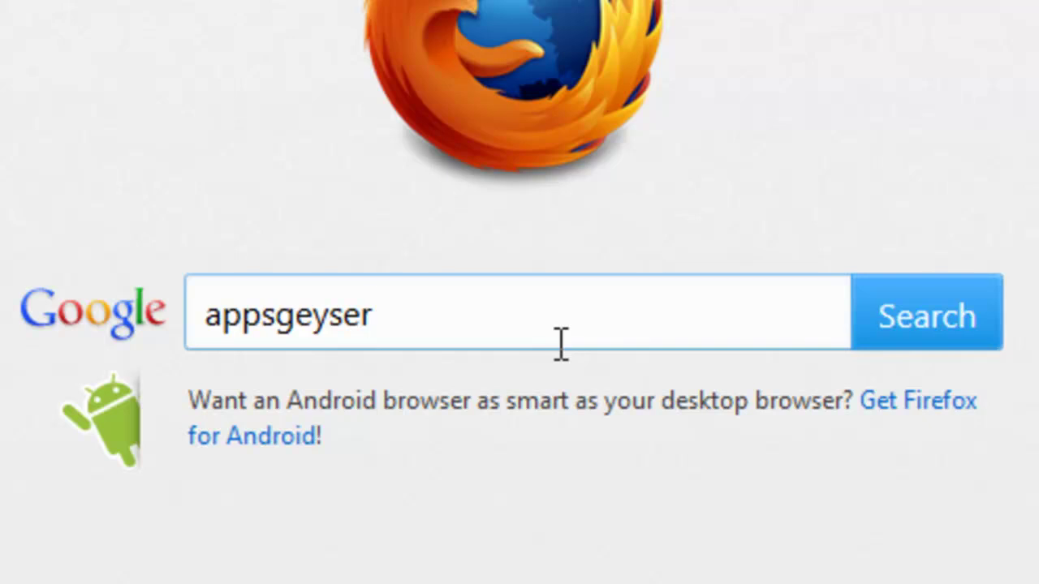
- Search the web for appsgeyser and open the AppsGeyser website from the results
key(Return)
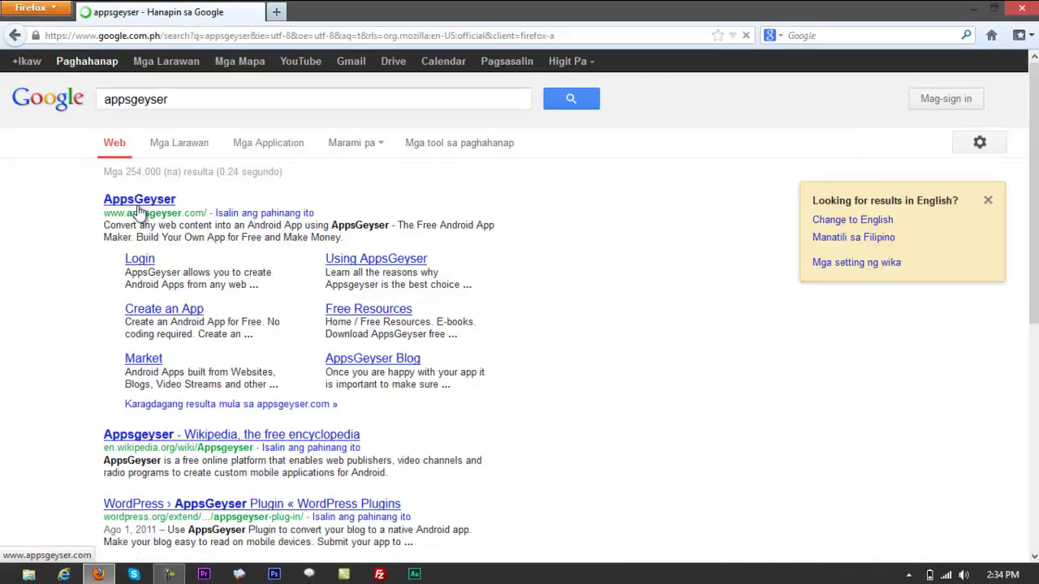
click(138, 200)
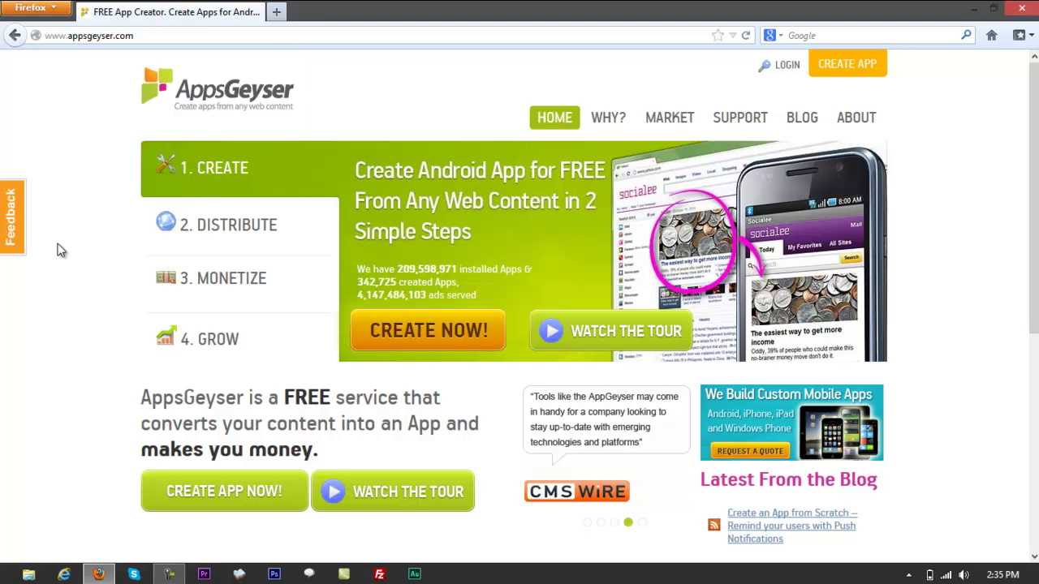
mouse_move(1029, 98)
mouse_down()
mouse_move(1032, 316)
mouse_move(1033, 97)
mouse_up()
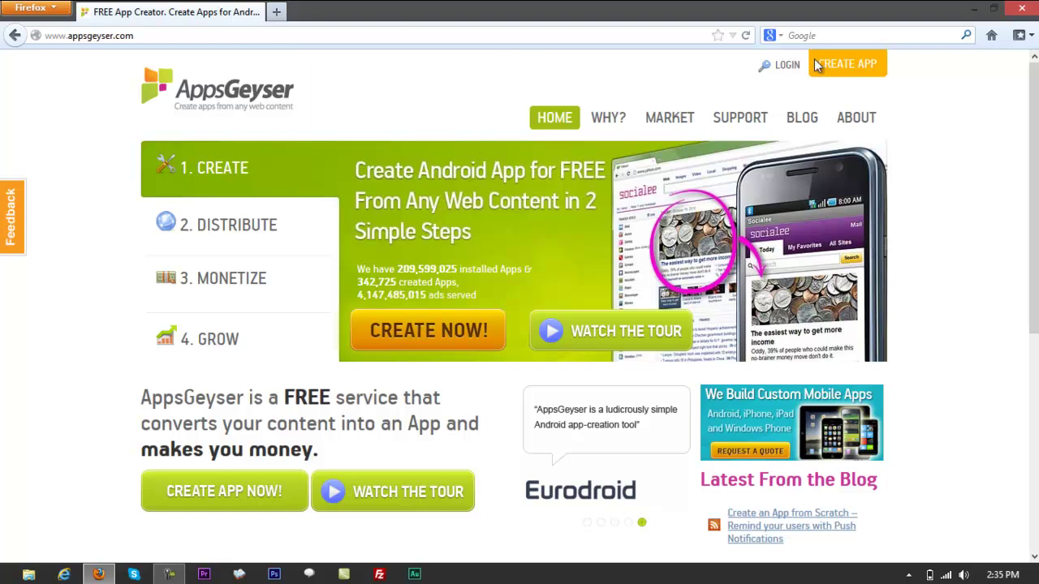
- View the Distribute and Create overviews on the home page, and start creating a new app
mouse_move(199, 213)
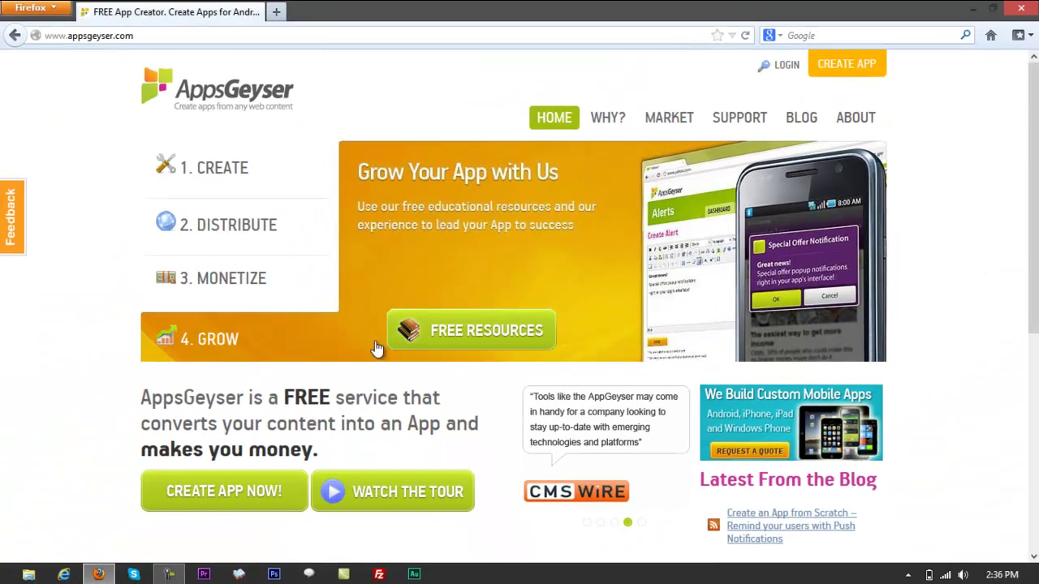
click(220, 232)
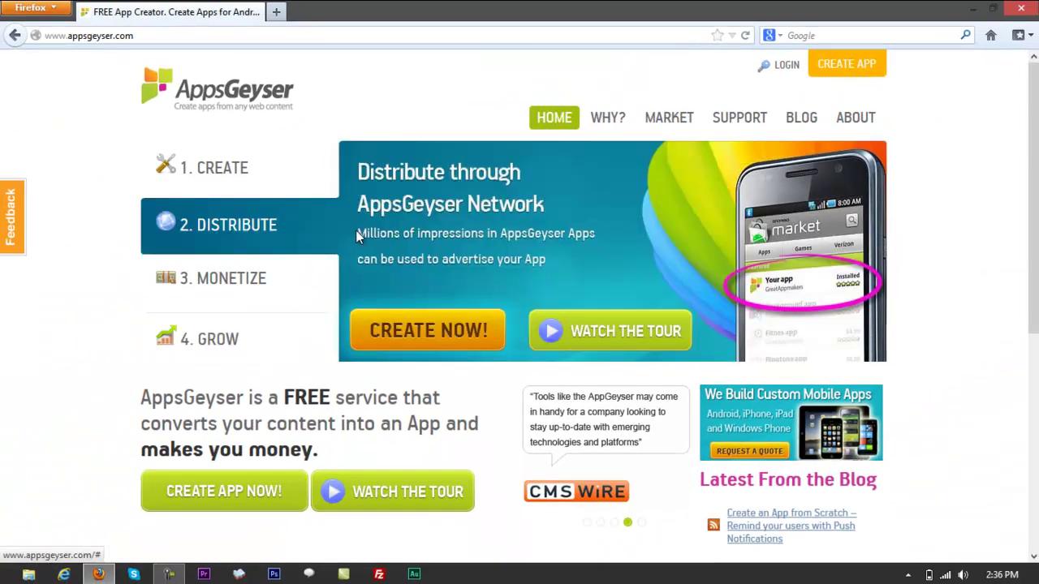
click(232, 164)
click(438, 332)
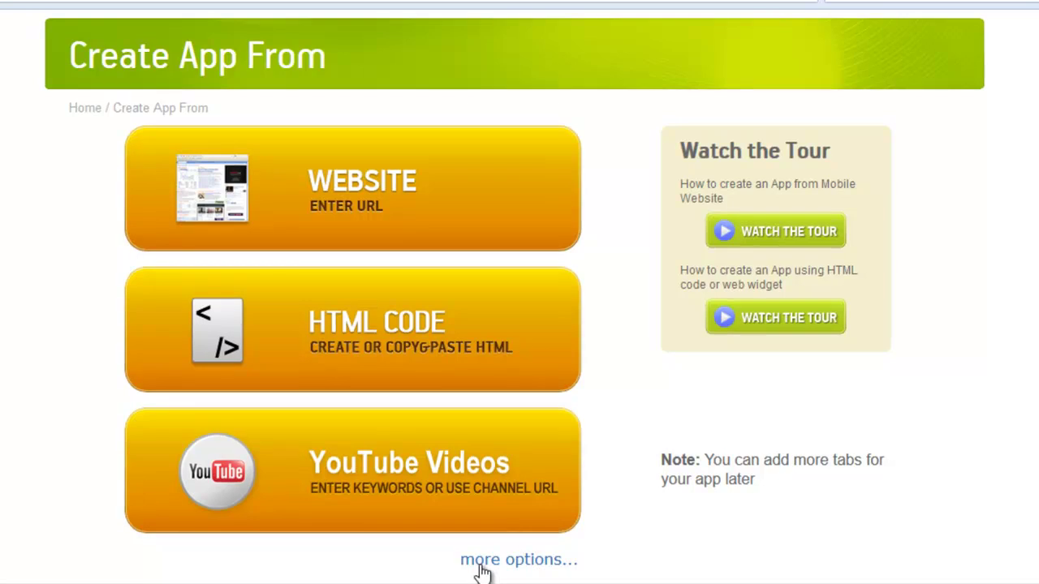
- Expand the additional options and examine the content types an app can be created from, from Website through Audio
click(482, 571)
scroll(111, 538, down, 3)
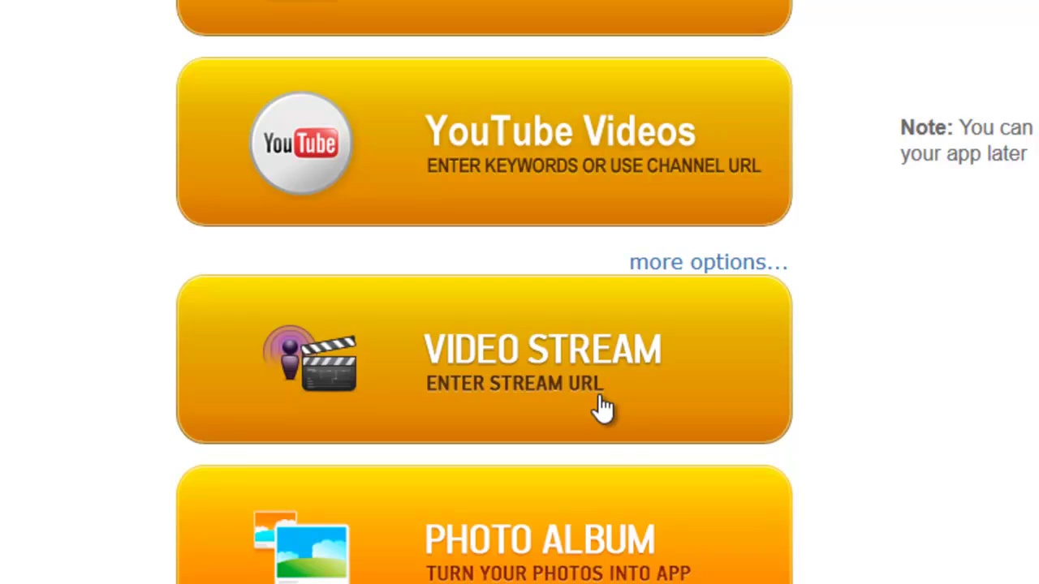
scroll(598, 406, down, 2)
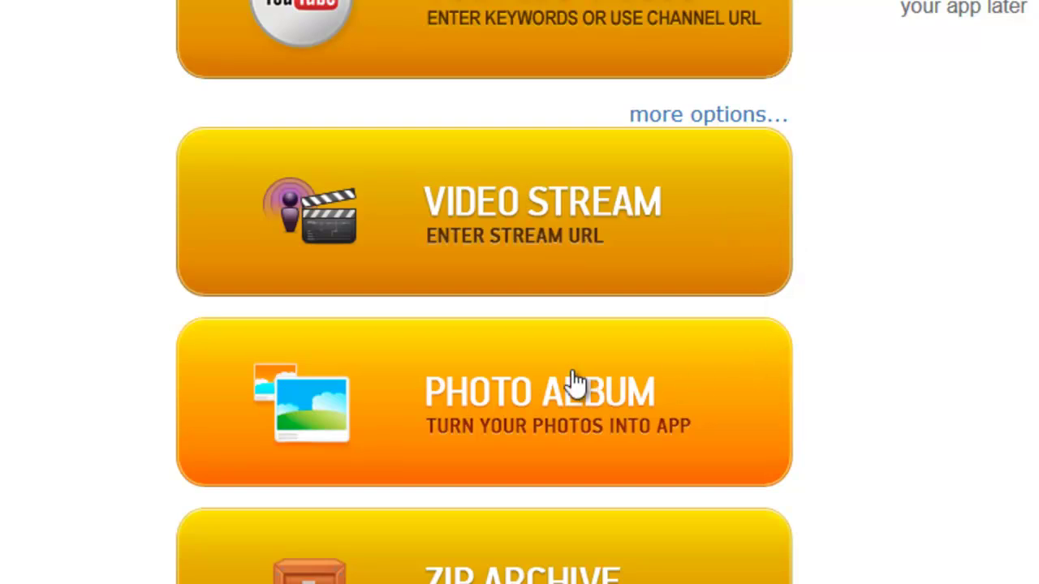
scroll(568, 389, down, 2)
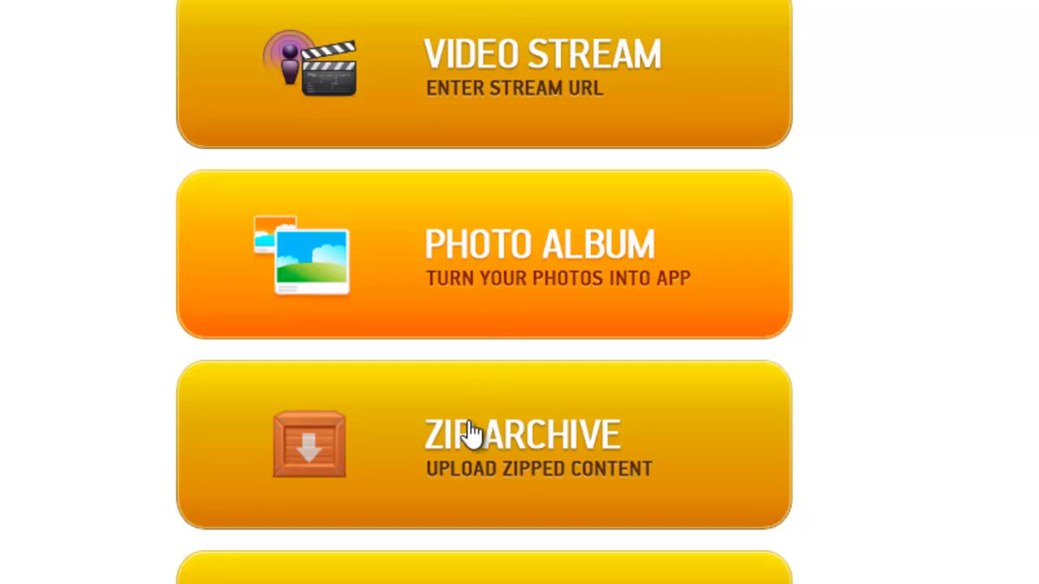
scroll(463, 433, down, 2)
scroll(457, 311, down, 4)
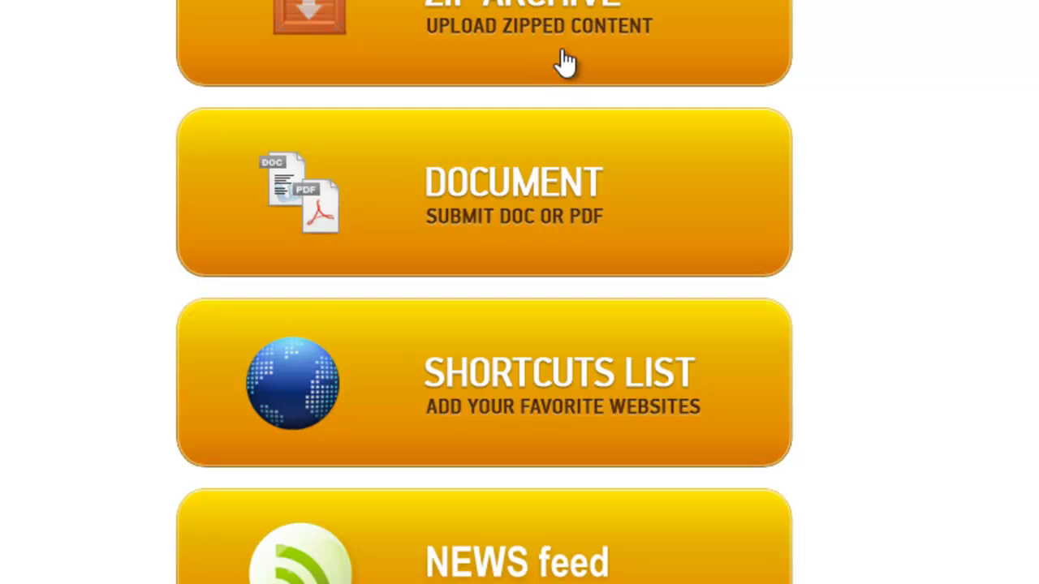
scroll(563, 65, up, 3)
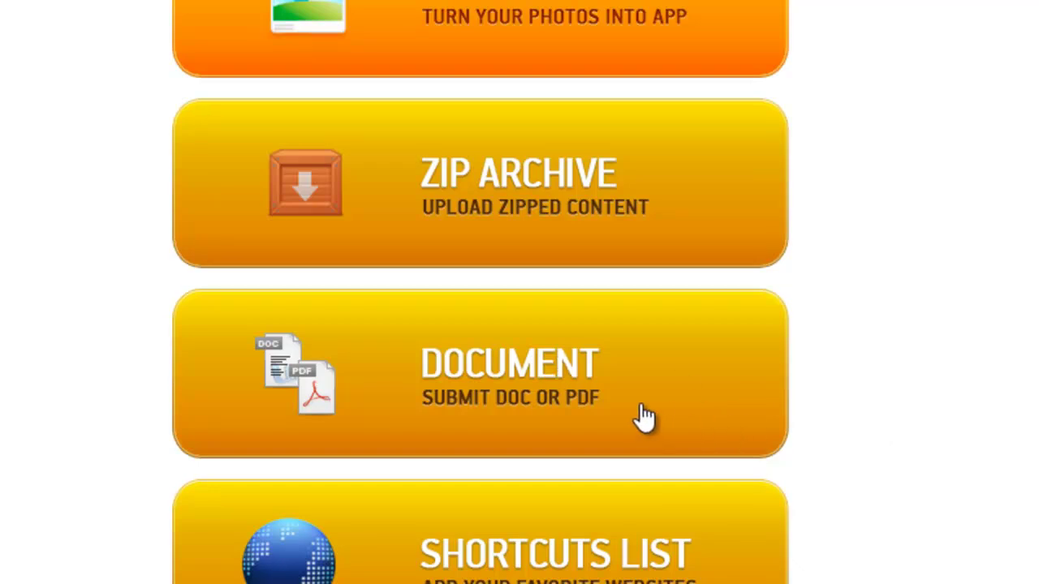
scroll(612, 424, down, 2)
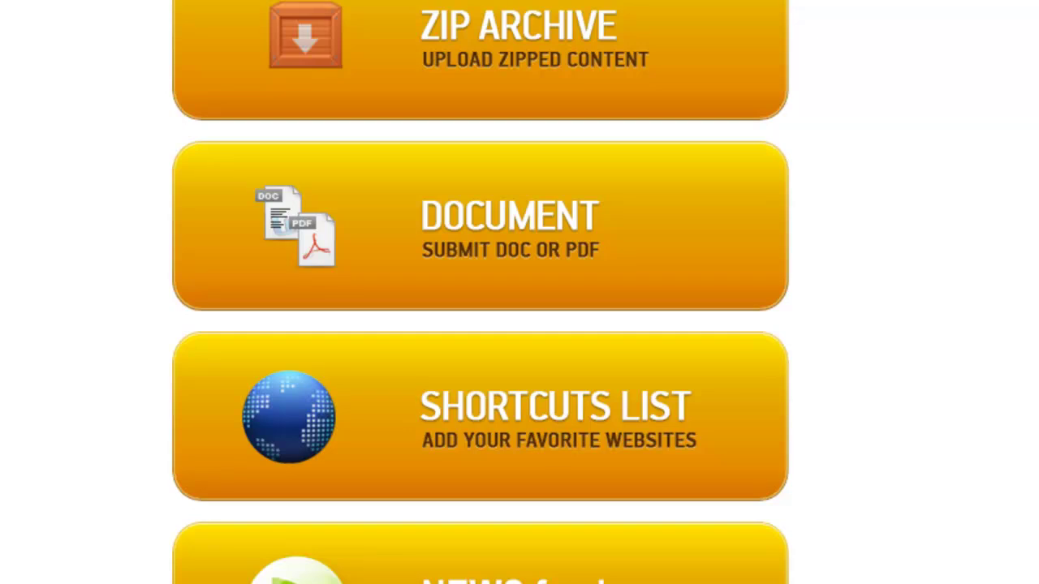
scroll(480, 292, down, 2)
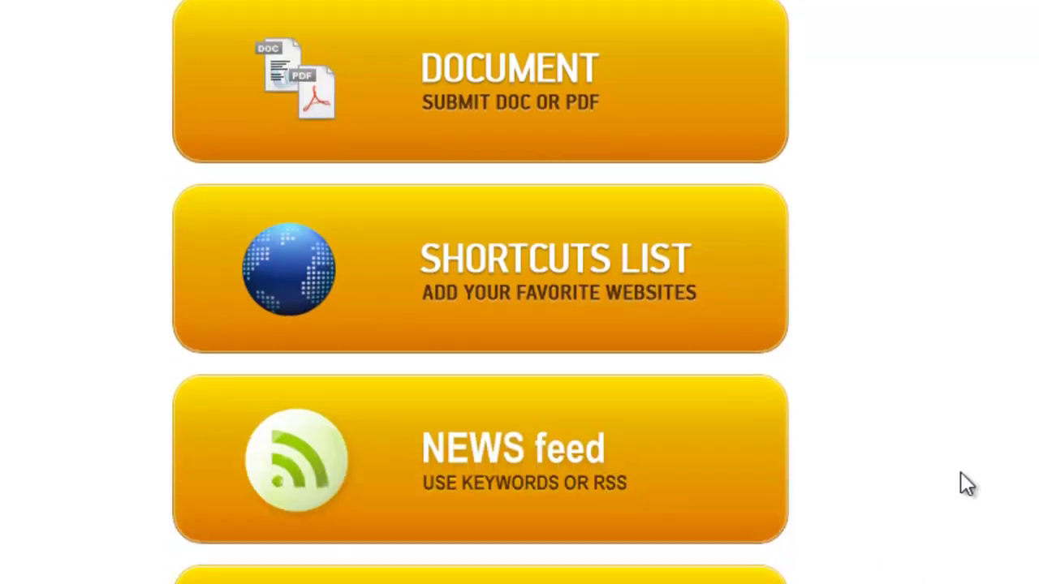
scroll(962, 482, down, 1)
scroll(296, 568, down, 2)
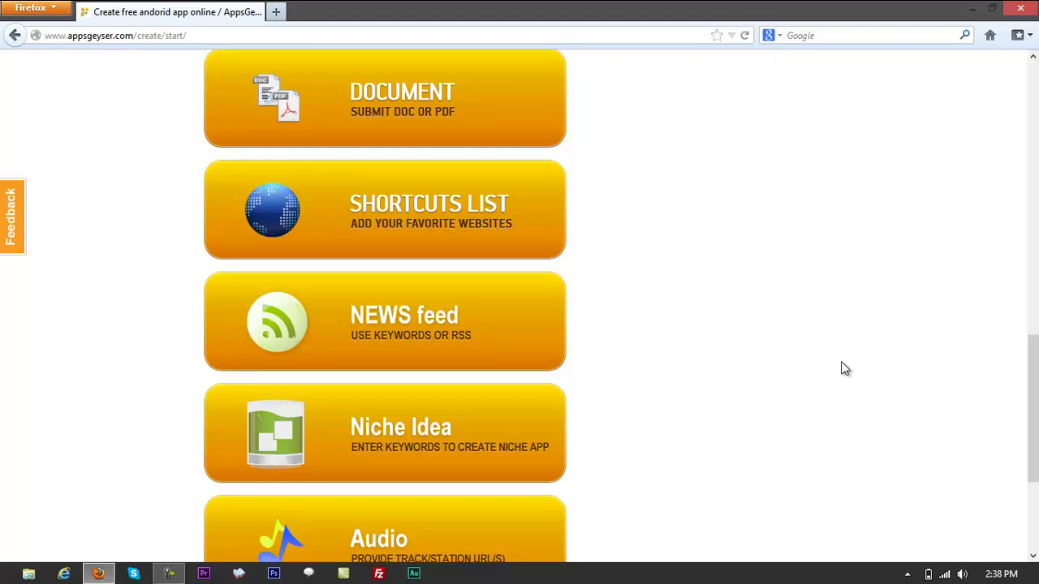
scroll(836, 377, down, 3)
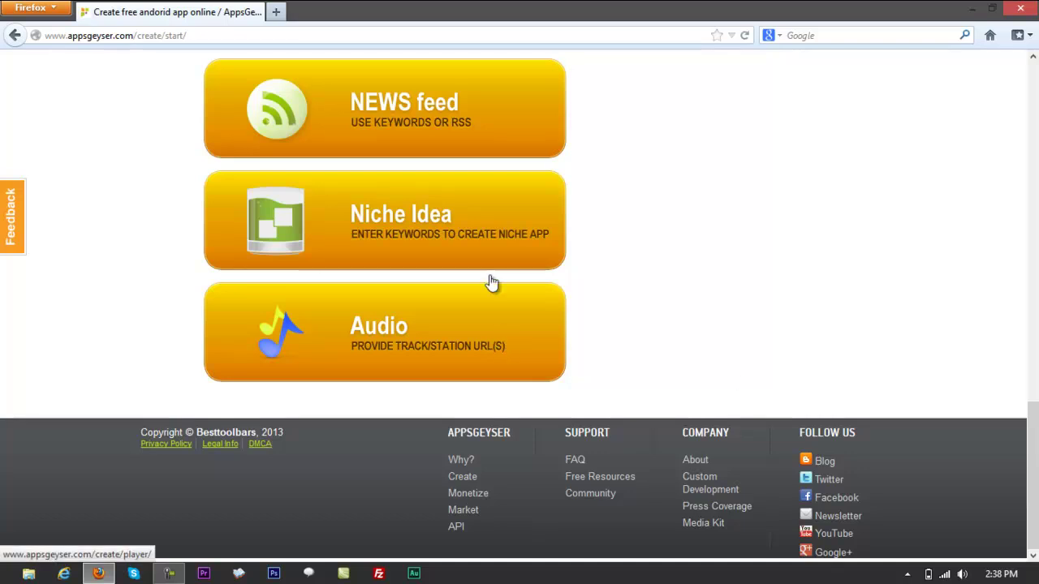
scroll(897, 316, up, 5)
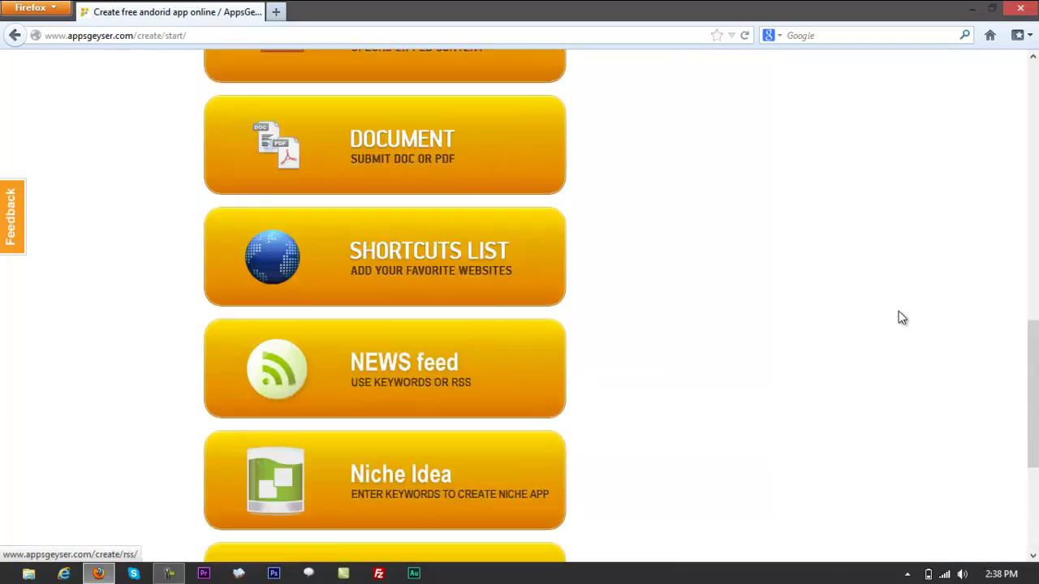
scroll(897, 318, up, 9)
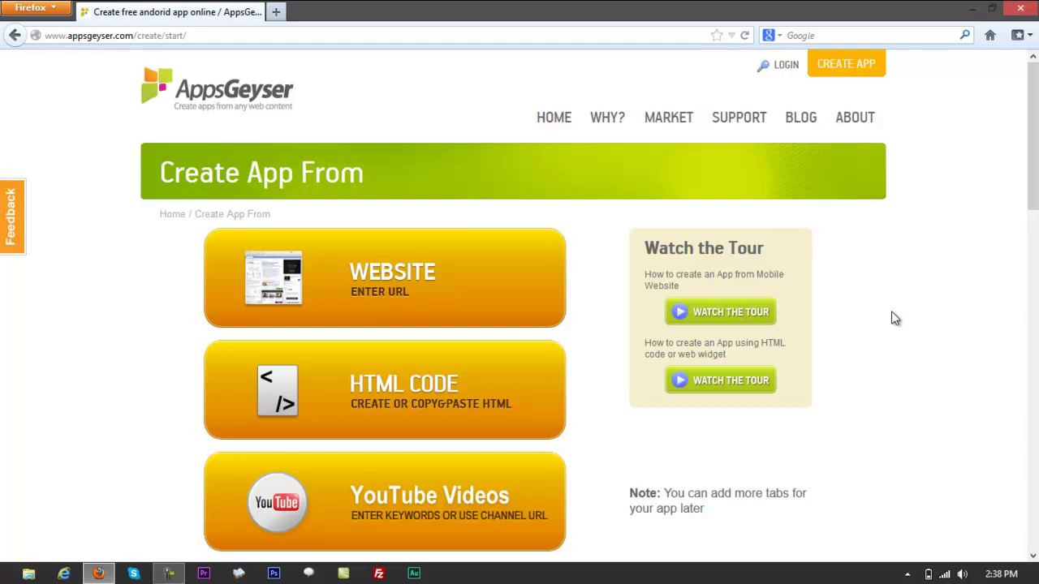
scroll(894, 318, down, 4)
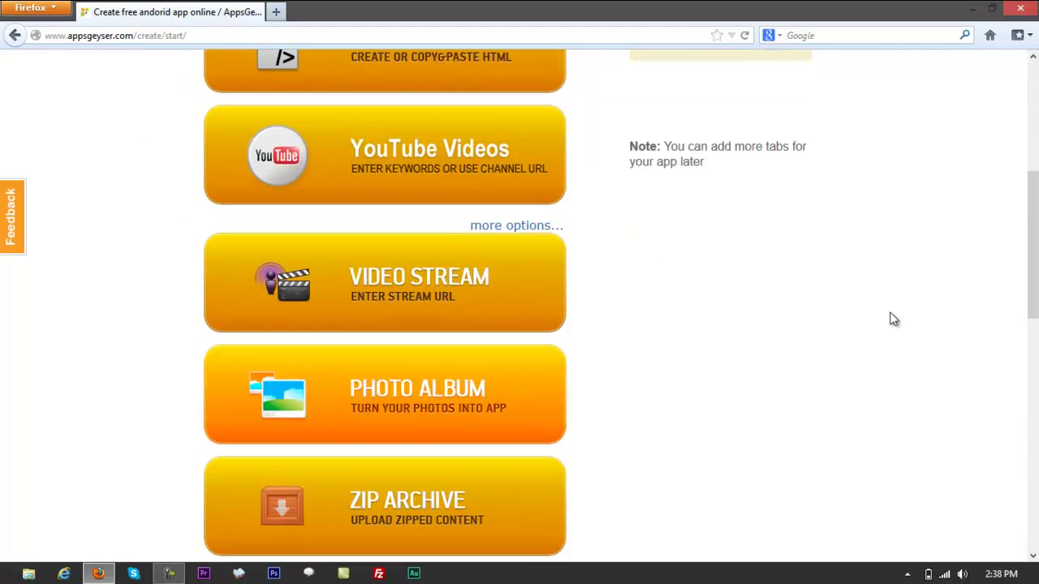
scroll(892, 319, up, 1)
scroll(892, 320, down, 3)
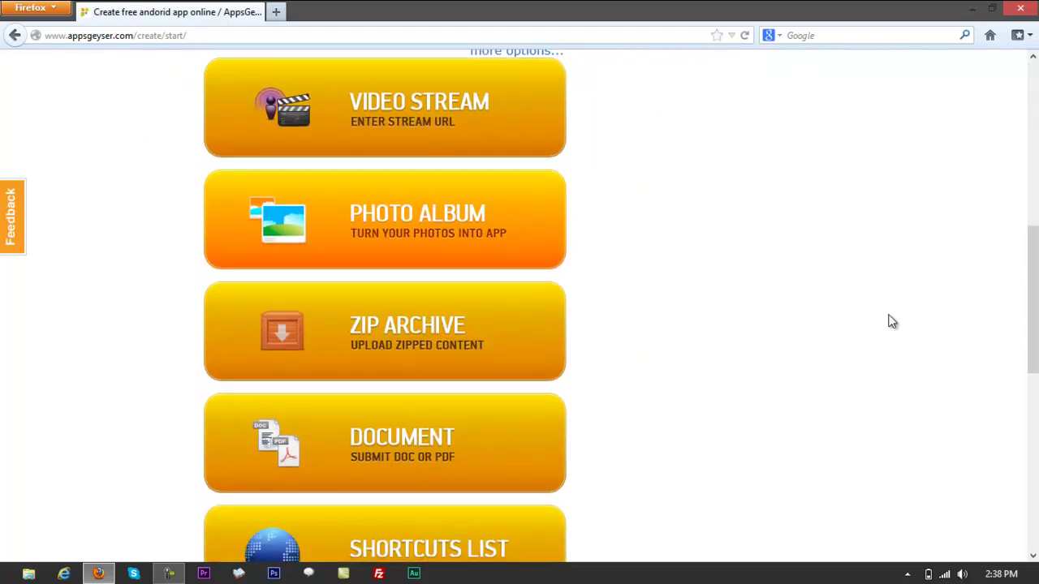
scroll(892, 322, down, 6)
scroll(892, 323, up, 5)
scroll(891, 322, down, 3)
scroll(891, 322, up, 5)
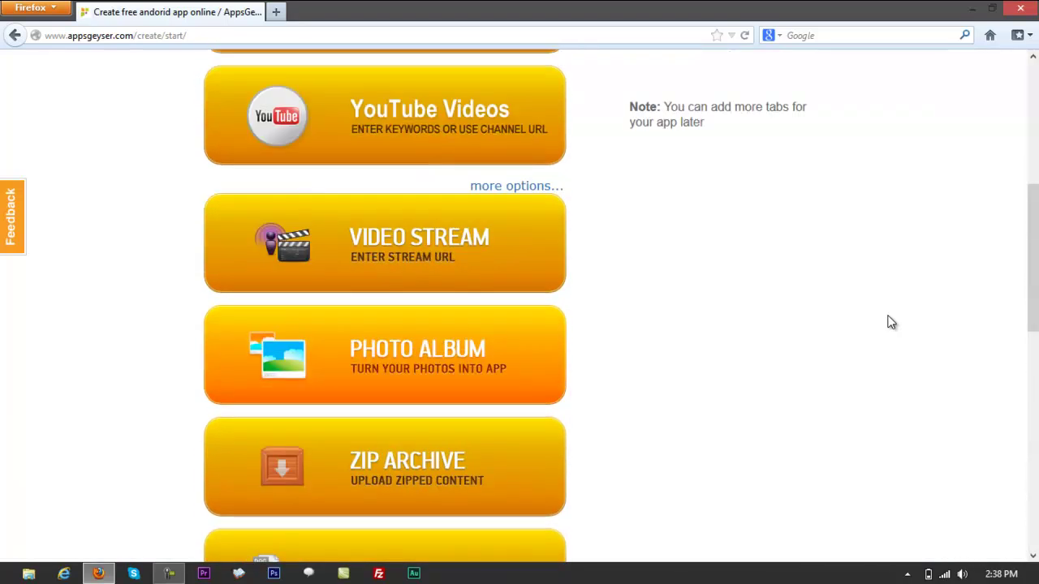
- Open the Audio app creation page in a new tab and view it
scroll(891, 323, down, 7)
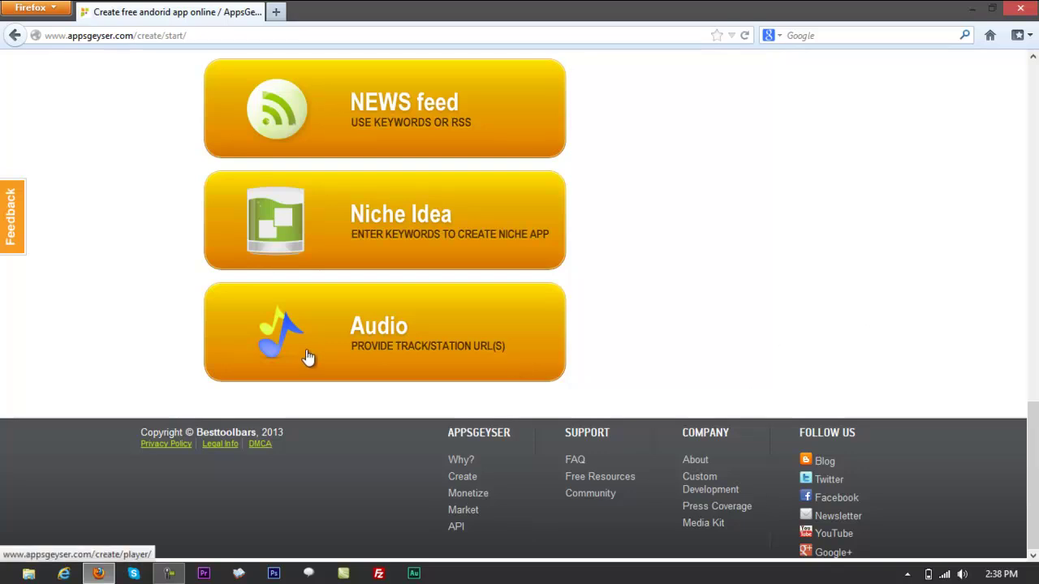
right_click(403, 339)
click(413, 341)
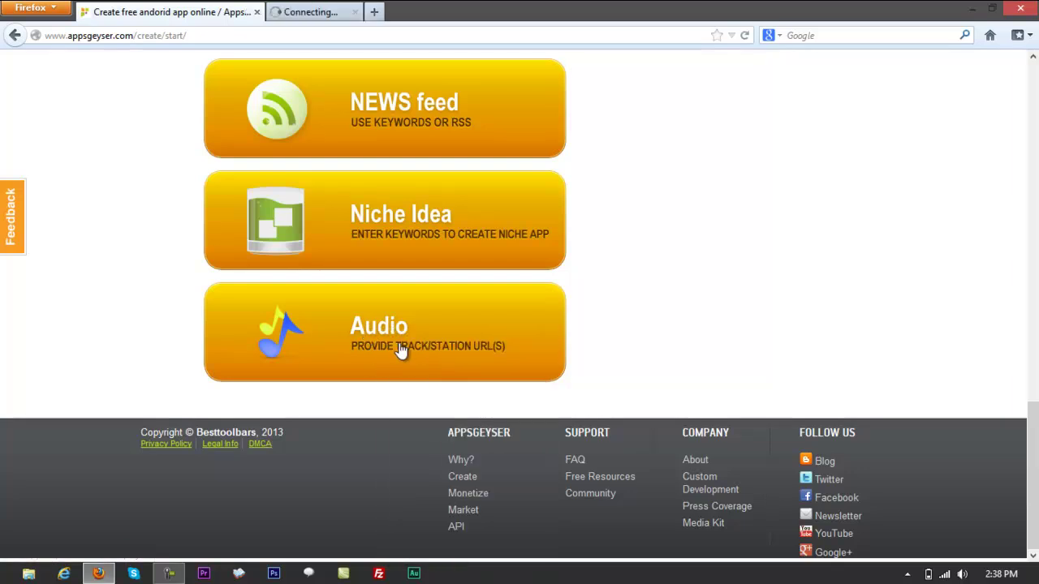
click(290, 12)
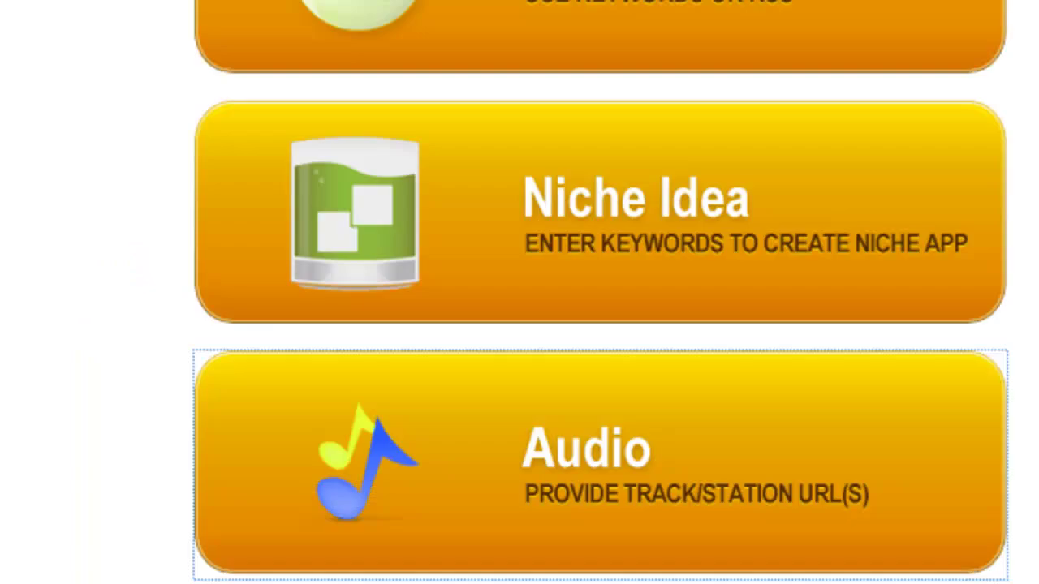
- Choose YouTube Videos as the content source for the new app
scroll(143, 236, up, 5)
scroll(162, 235, up, 4)
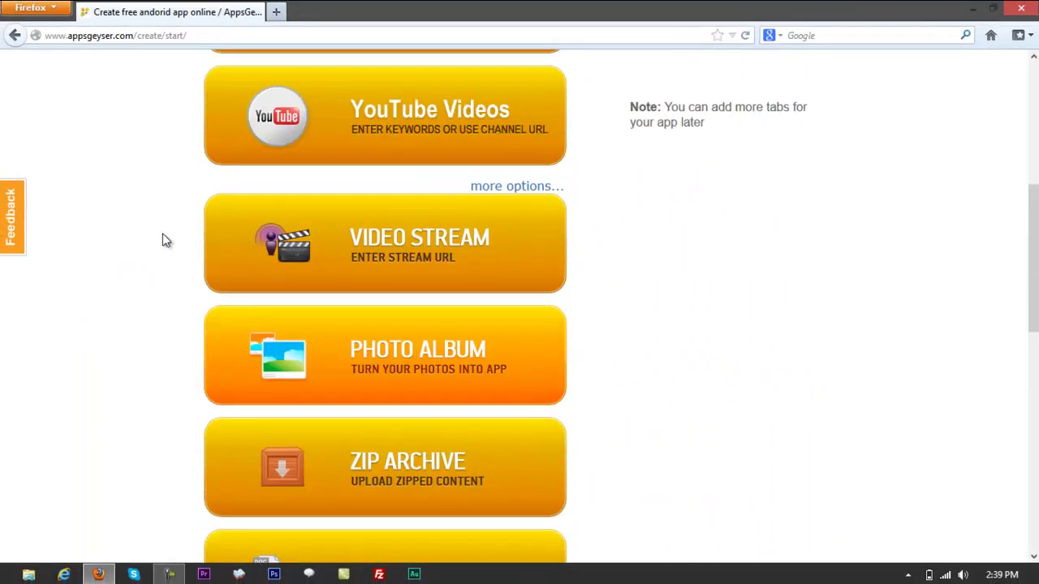
scroll(162, 238, up, 1)
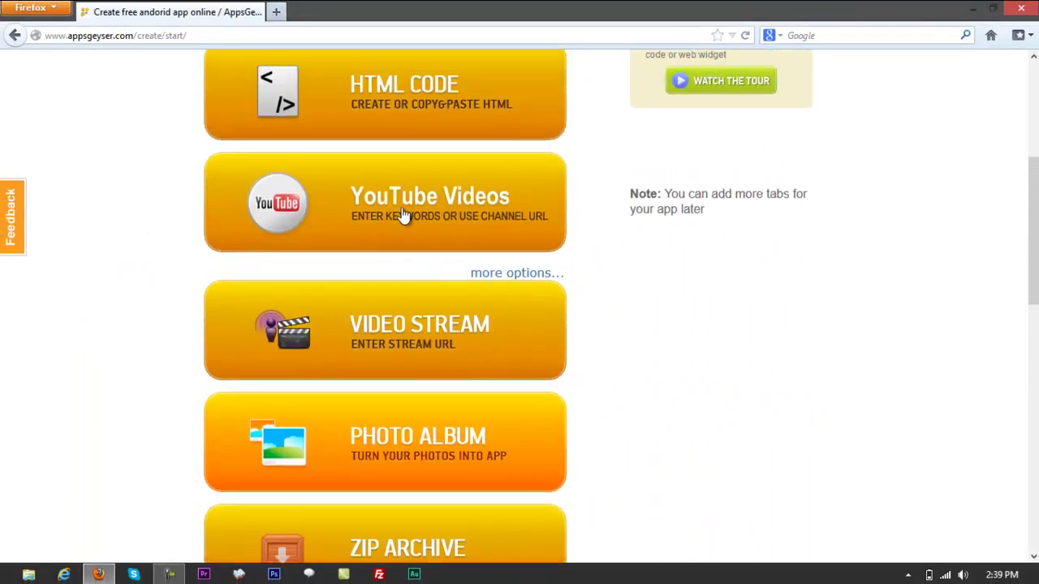
click(455, 225)
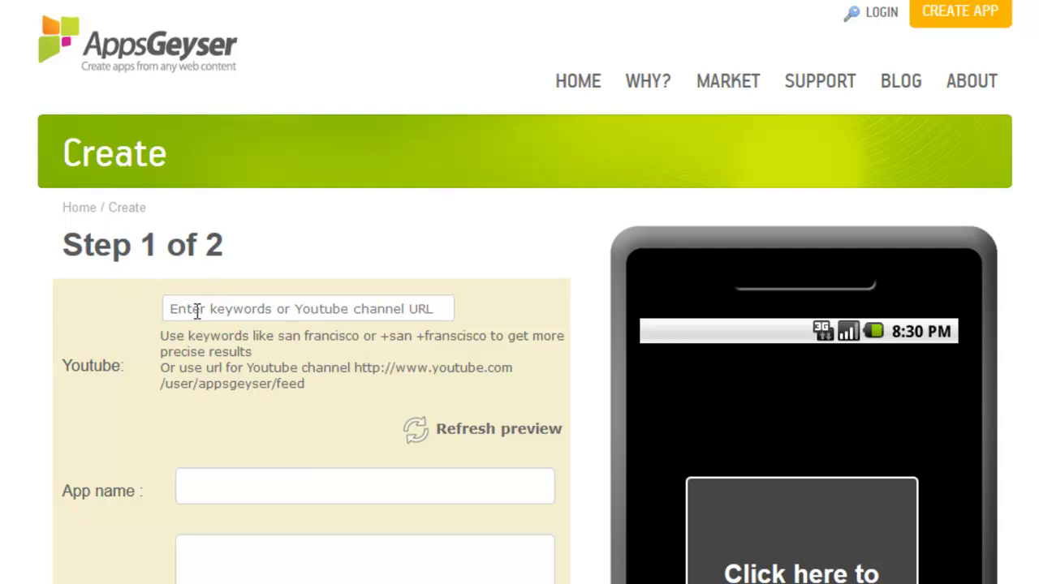
scroll(196, 321, down, 2)
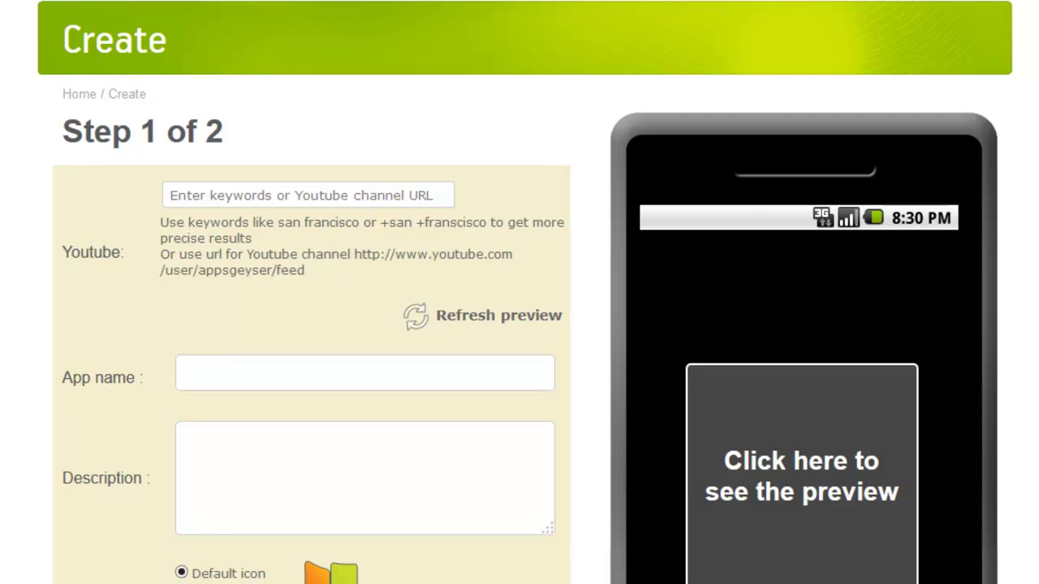
click(257, 200)
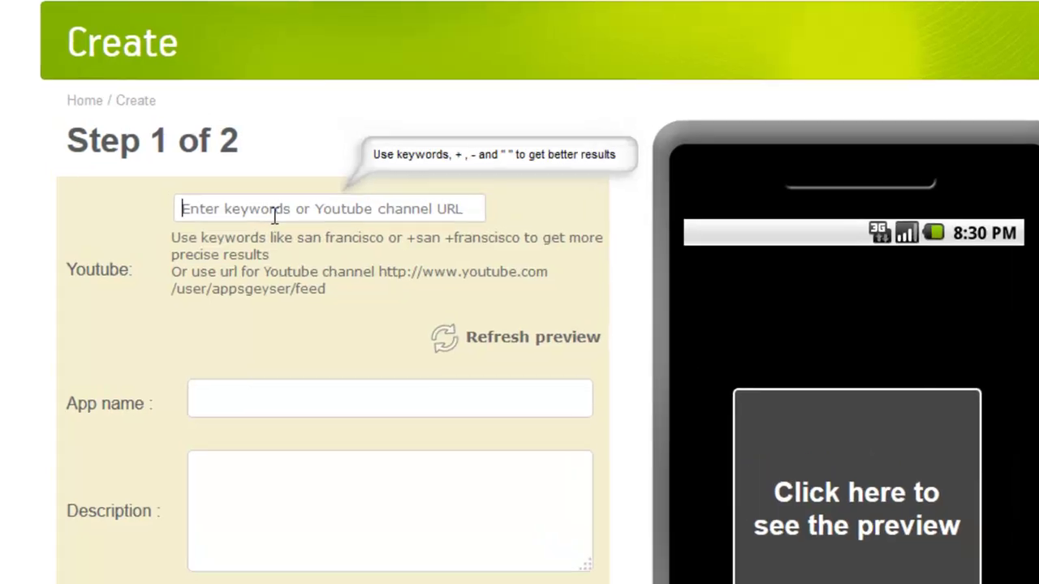
text(NOO)
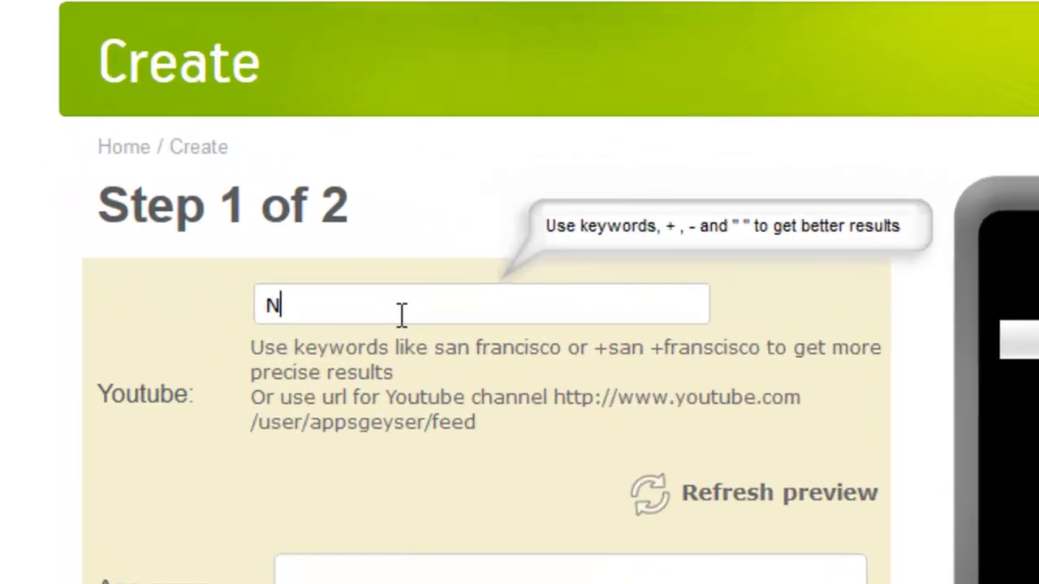
key(BackSpace)
key(BackSpace)
key(BackSpace)
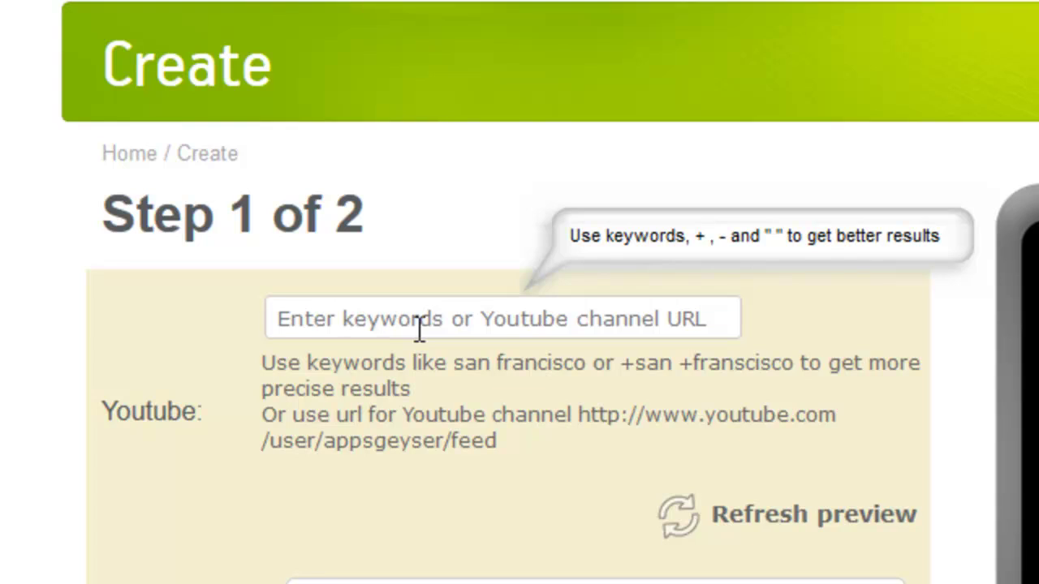
text(http://youtube.c)
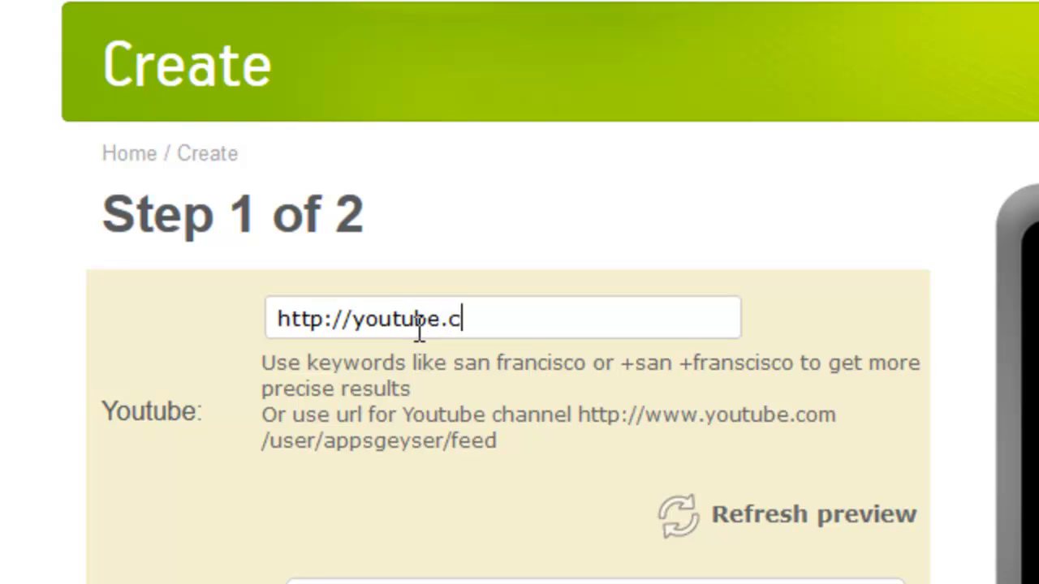
text(om/noodleb)
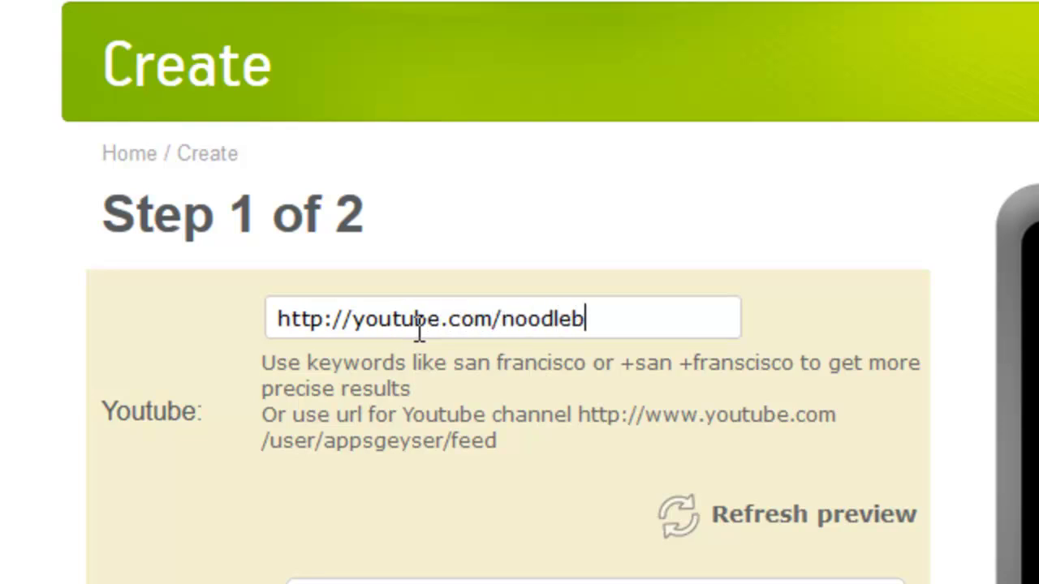
key(BackSpace)
text(wroz)
key(BackSpace)
key(BackSpace)
key(BackSpace)
text(orzch)
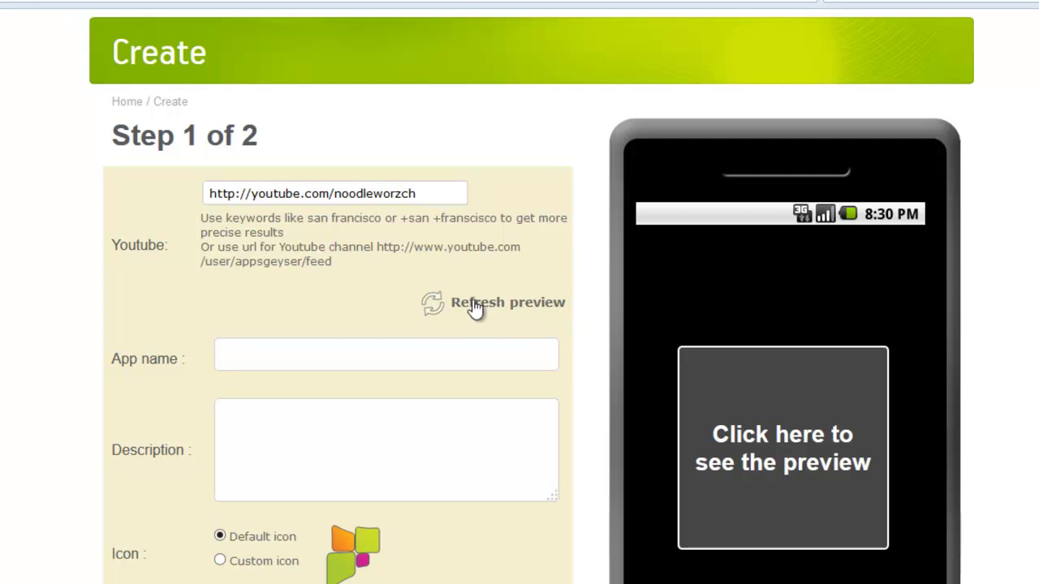
scroll(475, 308, down, 3)
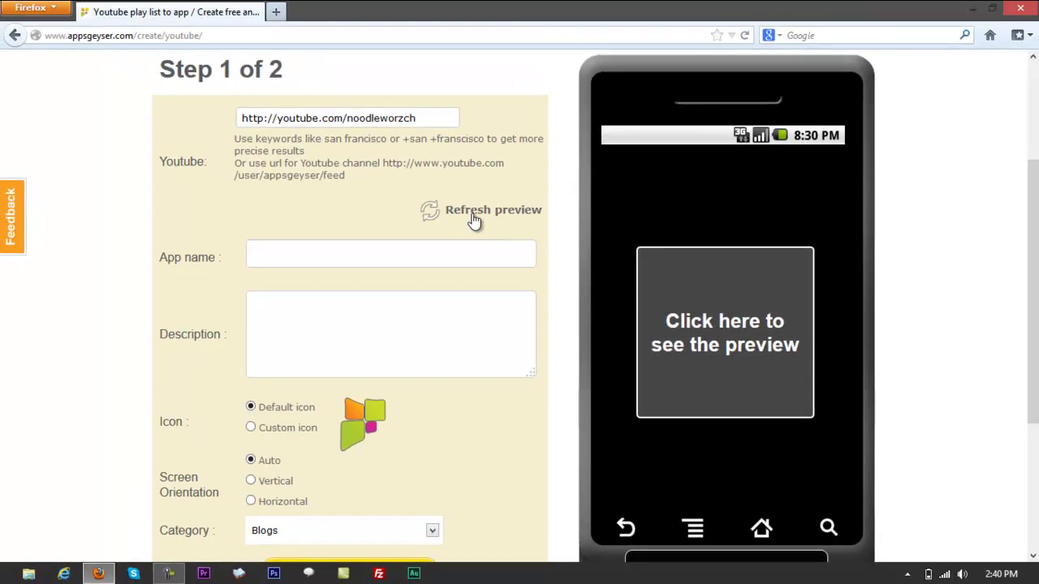
click(481, 215)
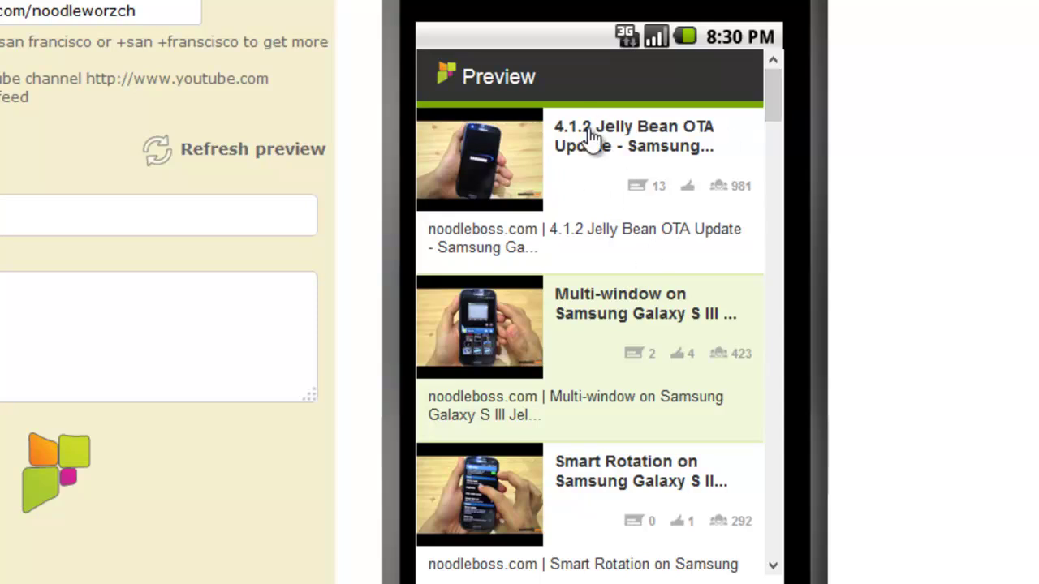
- Look through the channel's videos in the app preview and try YouTube as the app name
scroll(635, 374, down, 10)
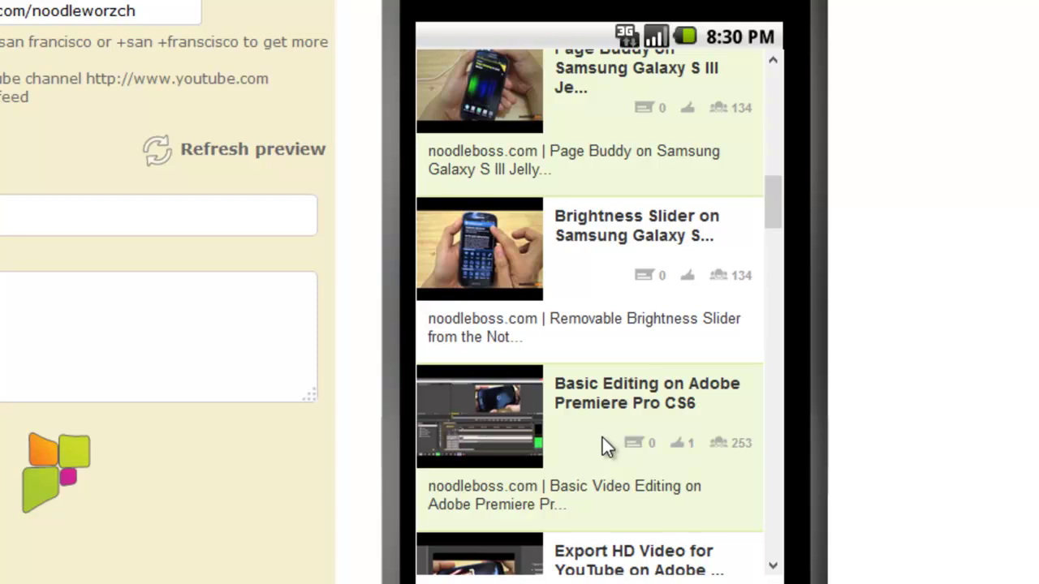
scroll(600, 444, up, 10)
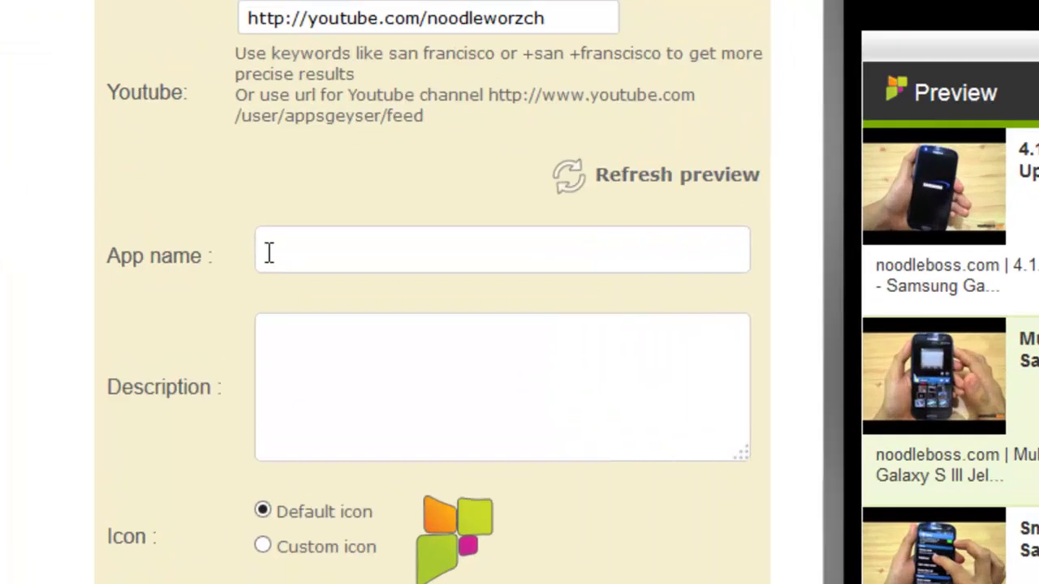
click(253, 254)
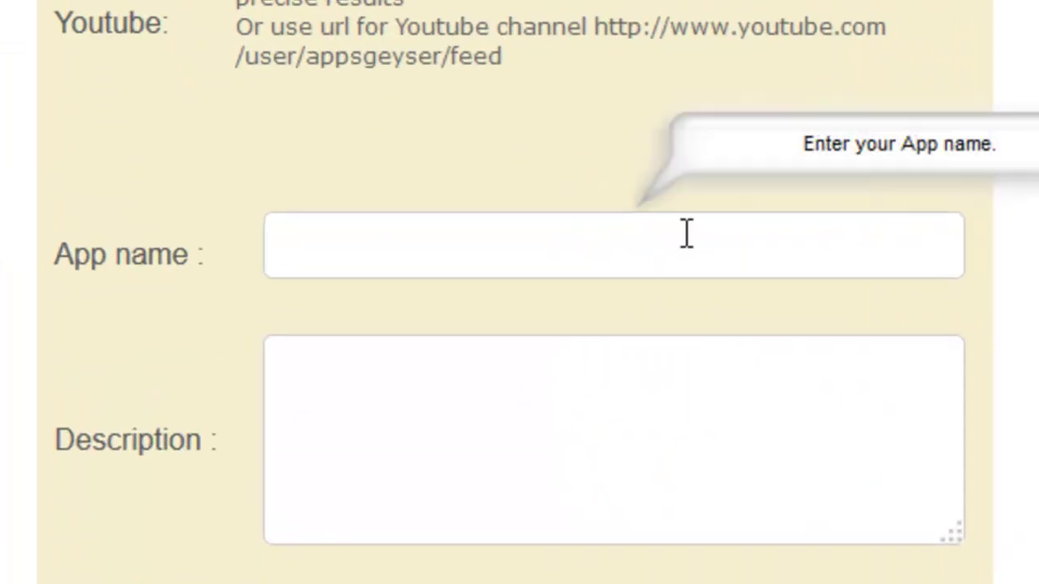
text(YouTUbe)
key(BackSpace)
key(BackSpace)
key(BackSpace)
text(ube)
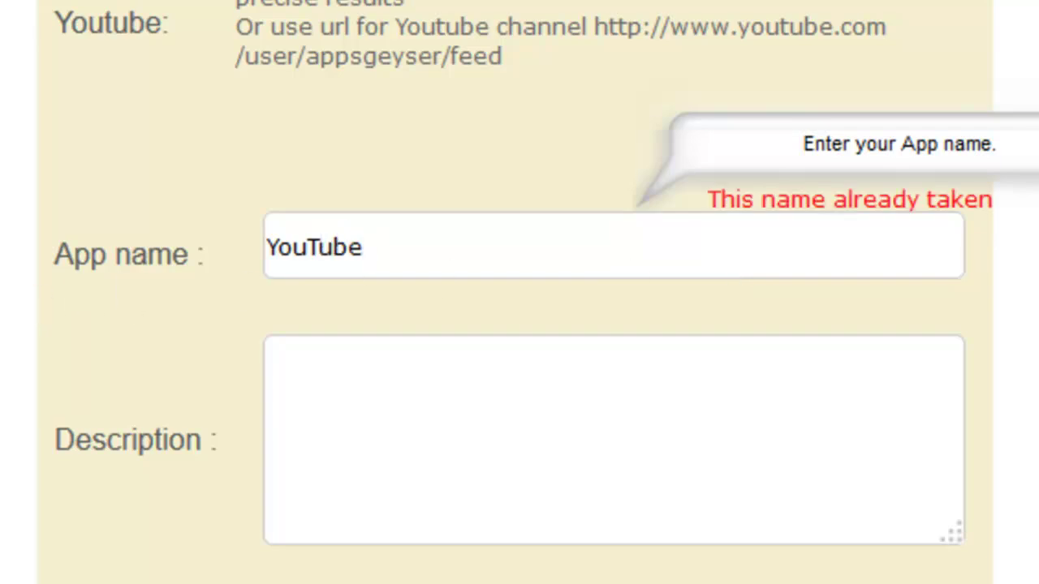
- Enter "NOODLEBOSS.com's official YouTube Channel" as the app description
scroll(121, 293, down, 3)
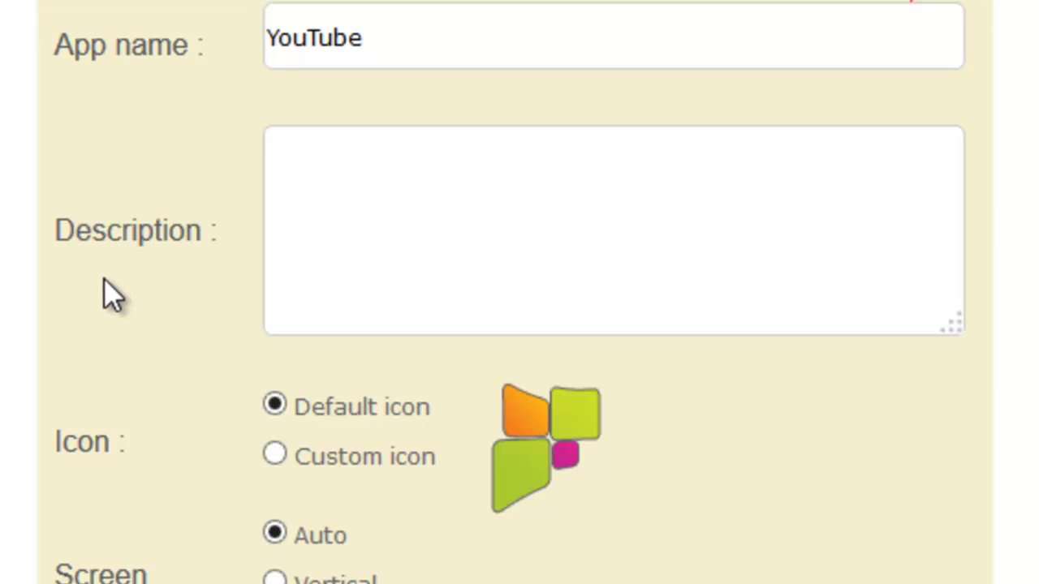
scroll(377, 344, up, 3)
click(368, 417)
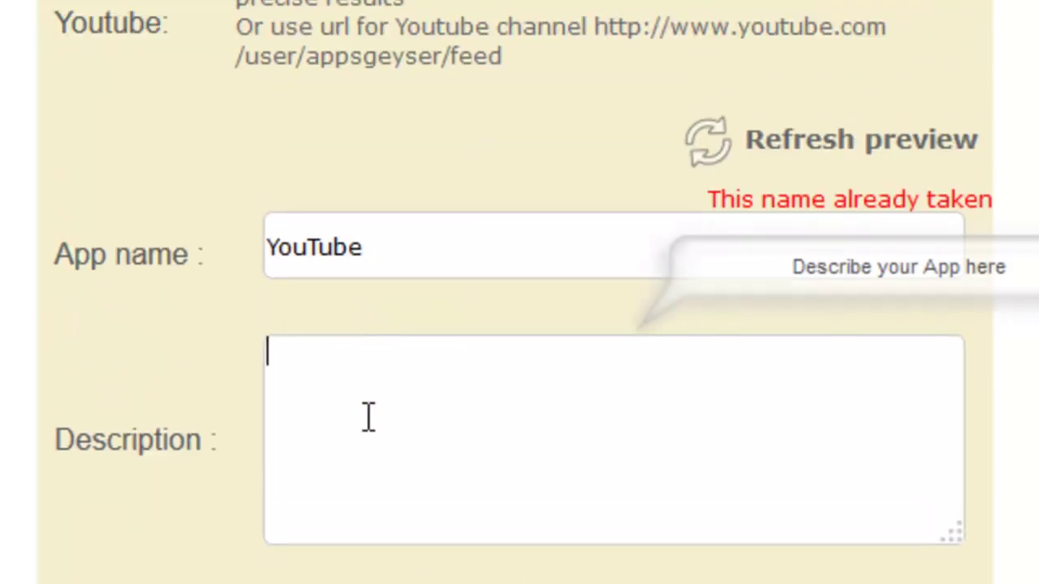
text(NOODLEB)
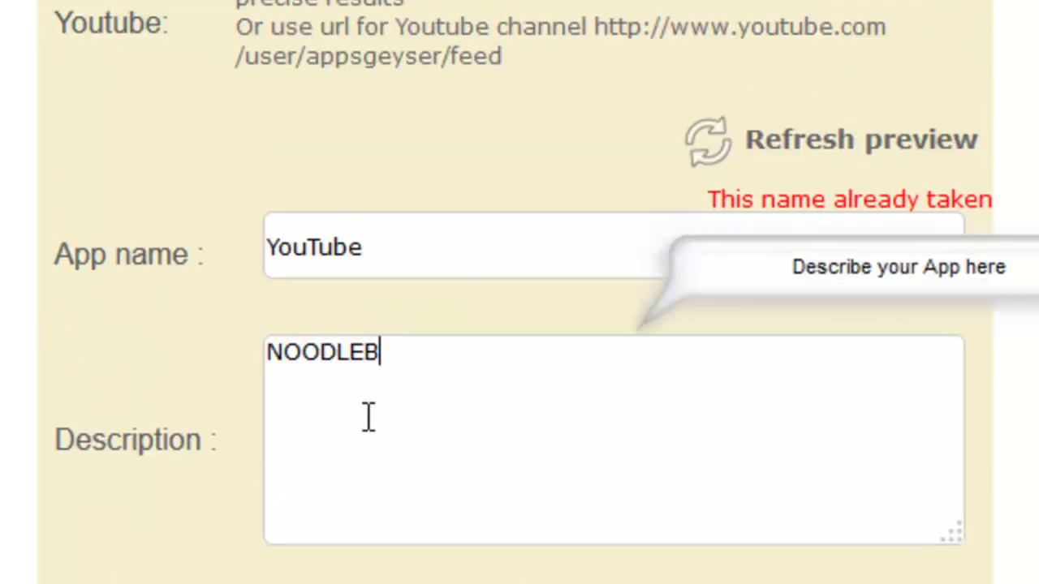
text(OSS.com's)
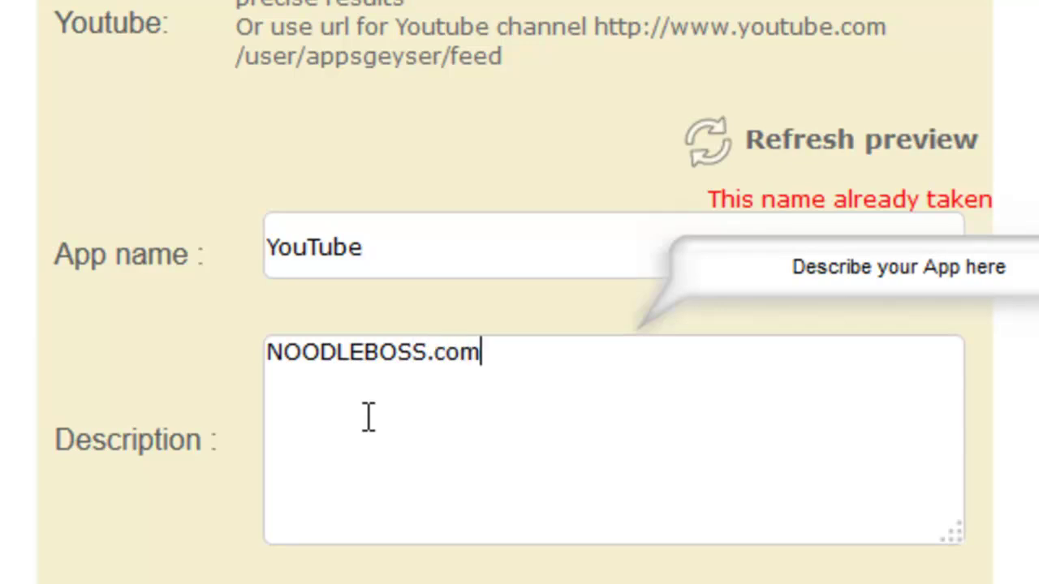
key(BackSpace)
text('s of)
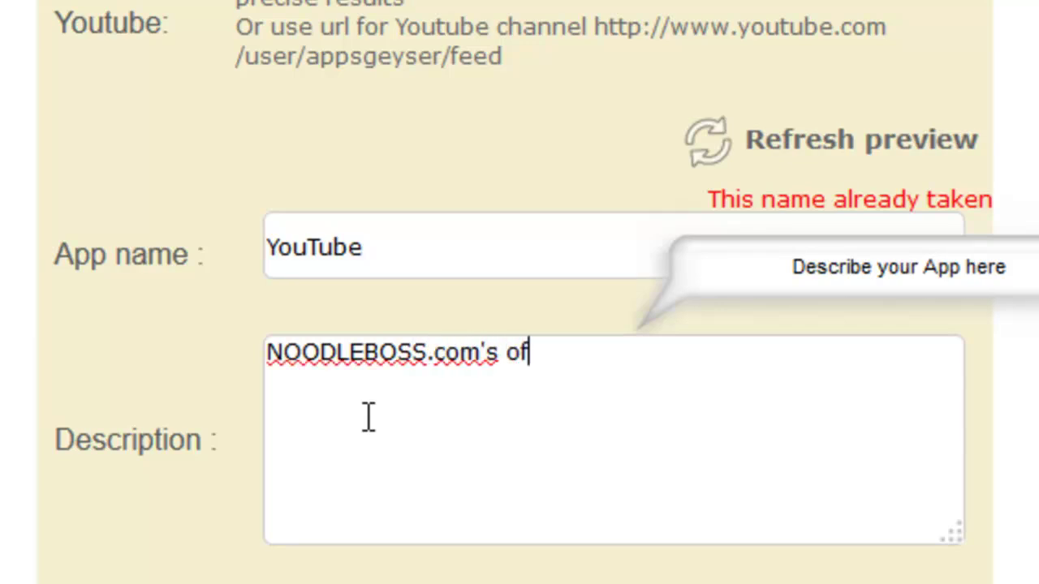
text(ficial YouT)
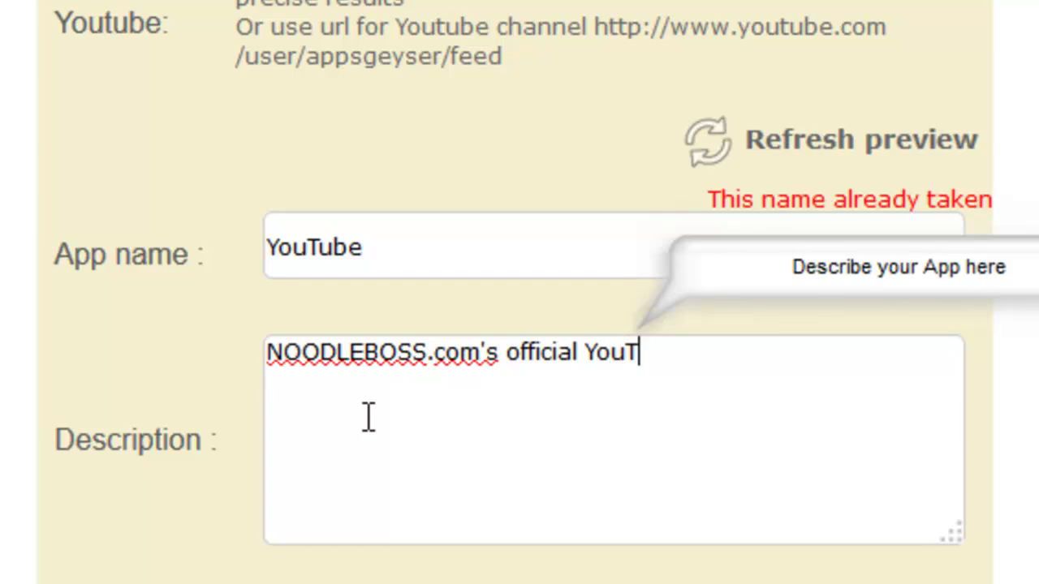
text(ube Channel)
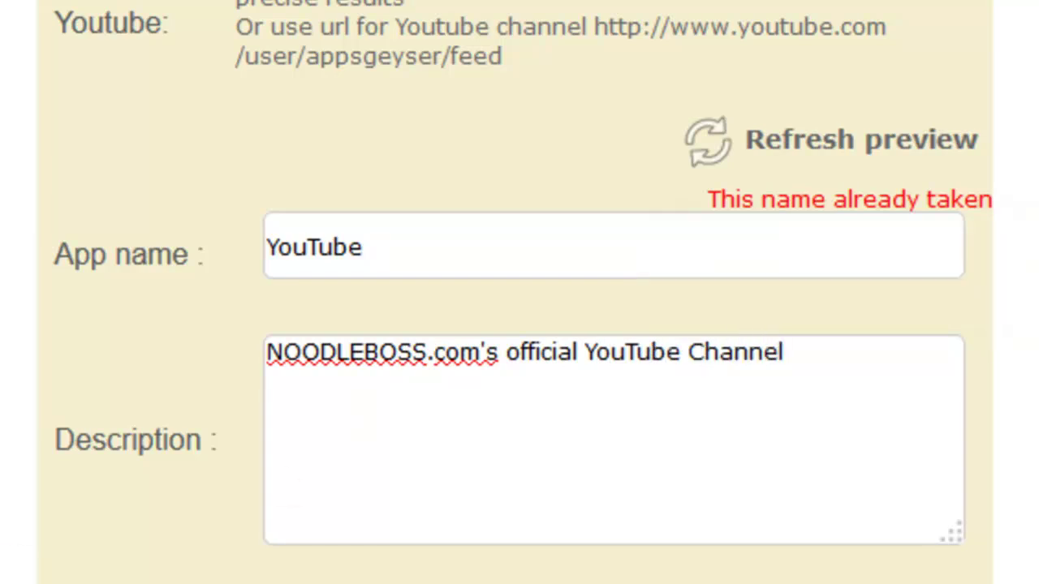
- Review the app creation form and set the app's category to Technology
scroll(487, 405, down, 3)
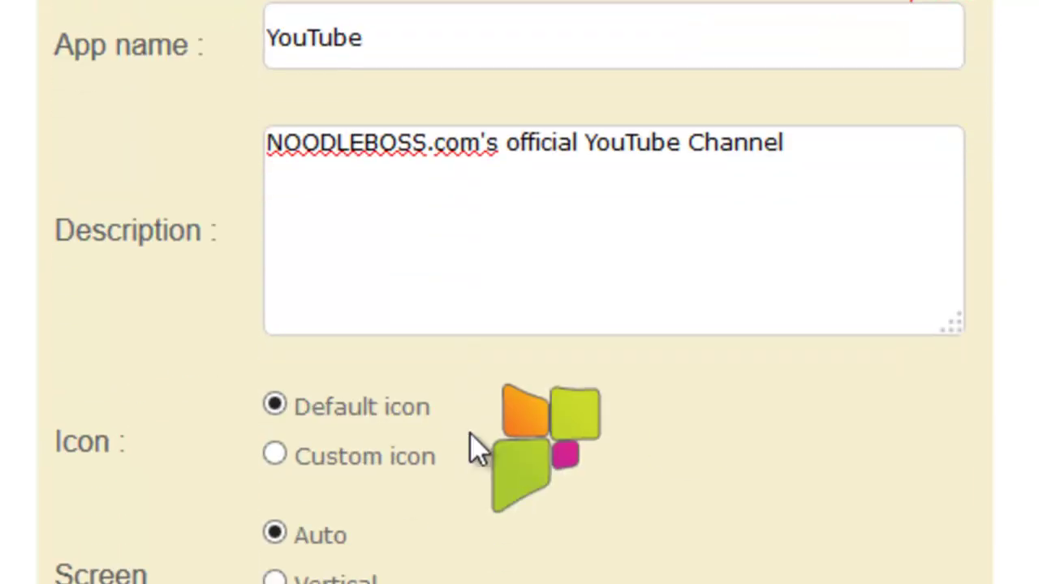
scroll(554, 500, up, 2)
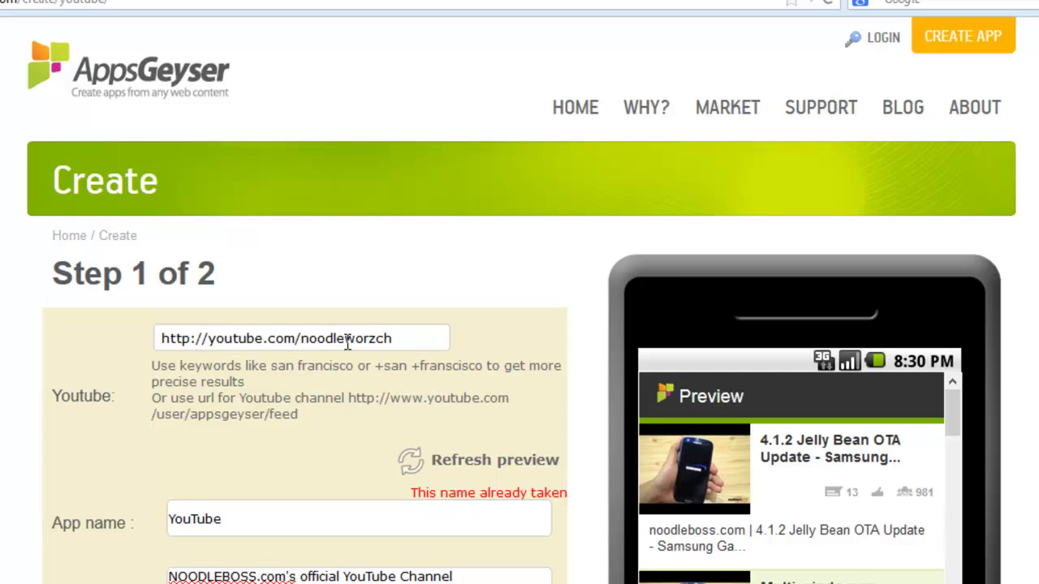
scroll(123, 481, down, 7)
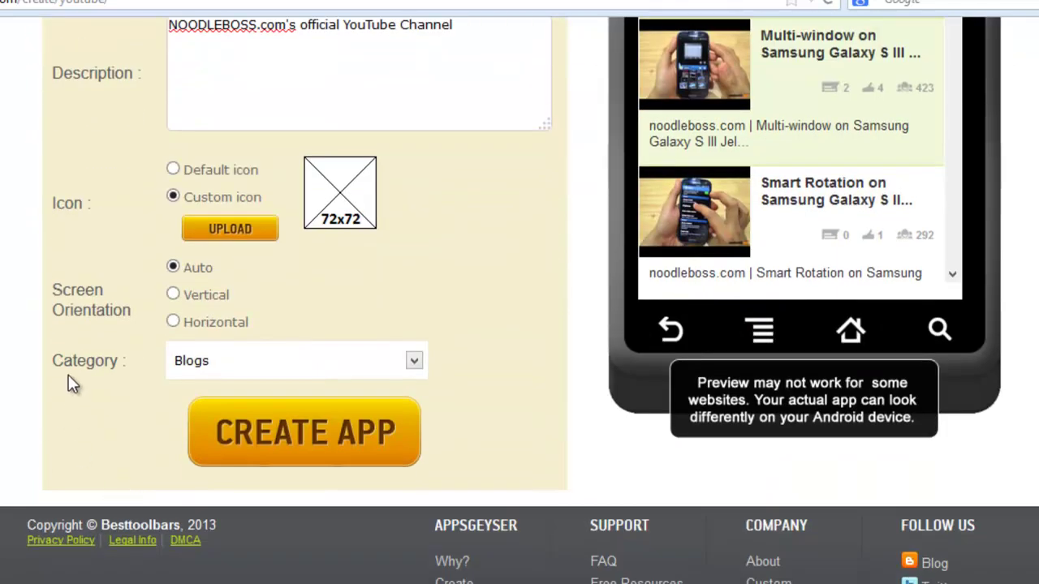
scroll(162, 393, up, 6)
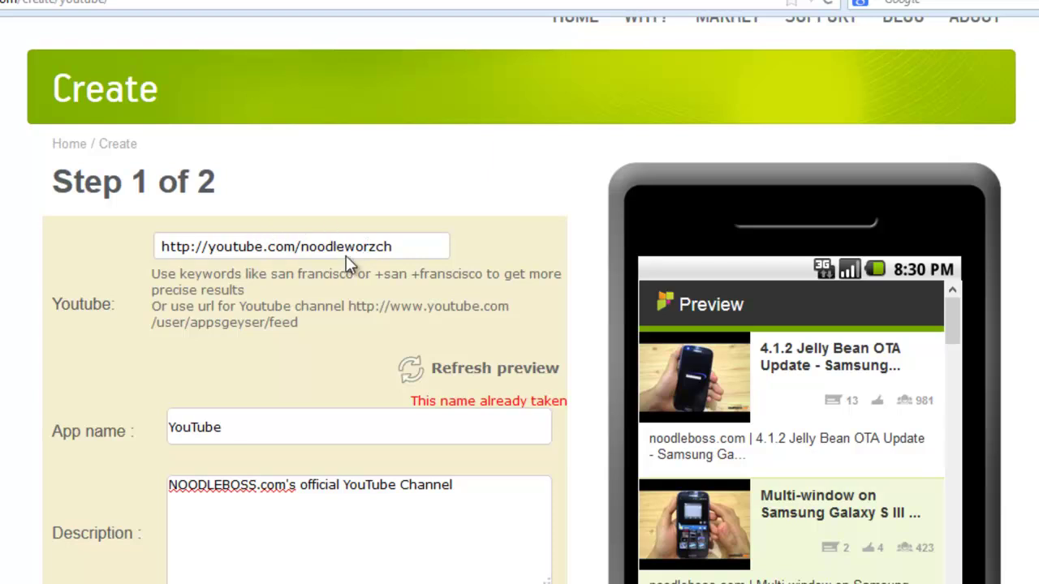
scroll(51, 409, down, 7)
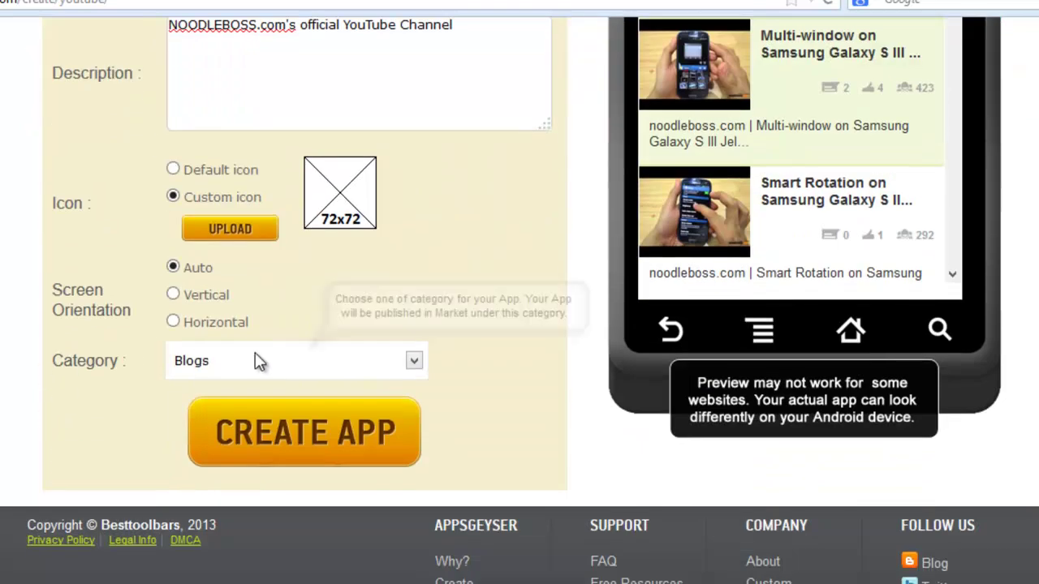
click(414, 362)
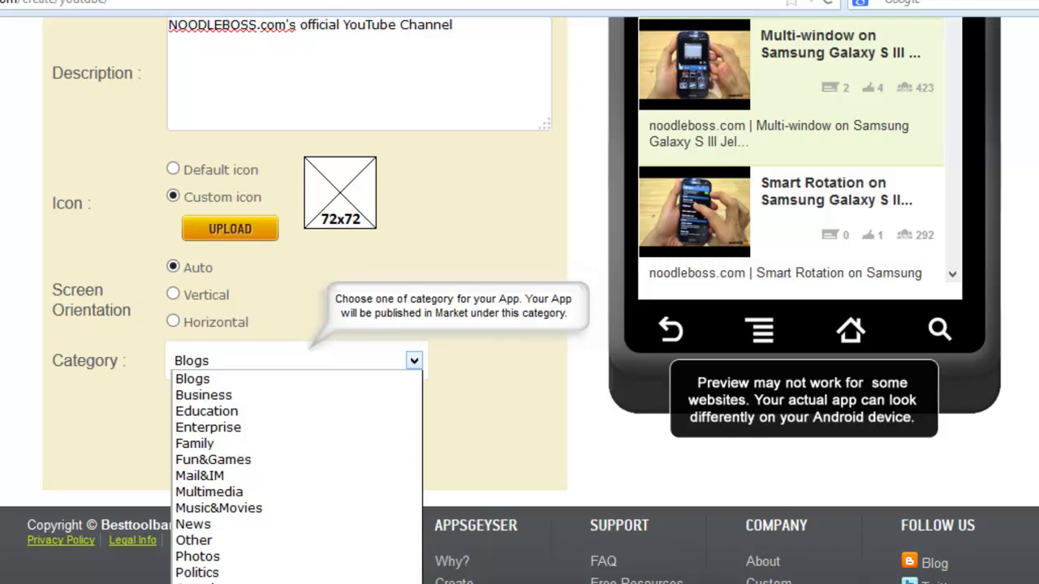
click(209, 582)
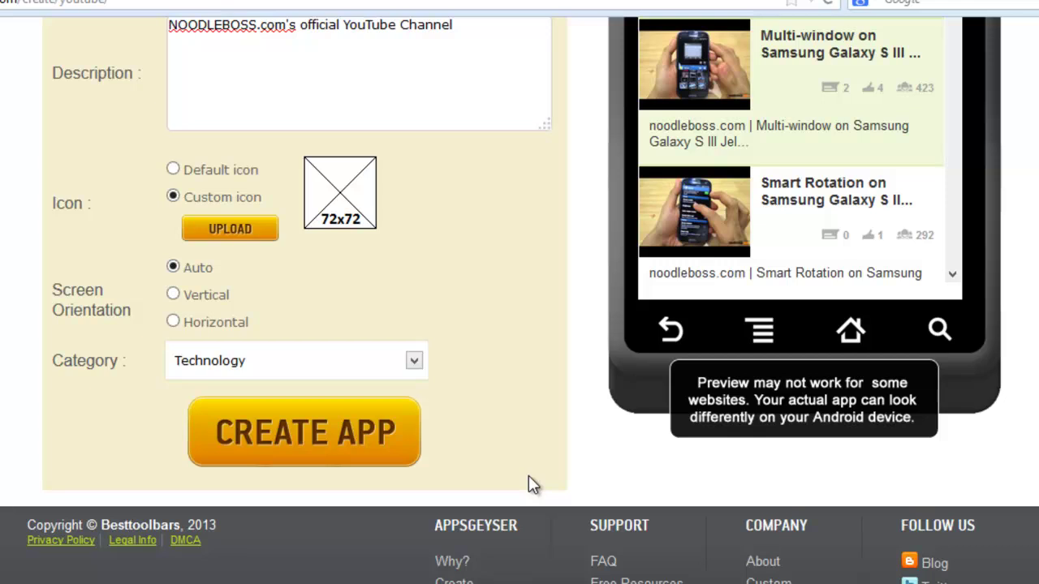
- Replace the app name with noodlebossyoutube
scroll(529, 486, up, 3)
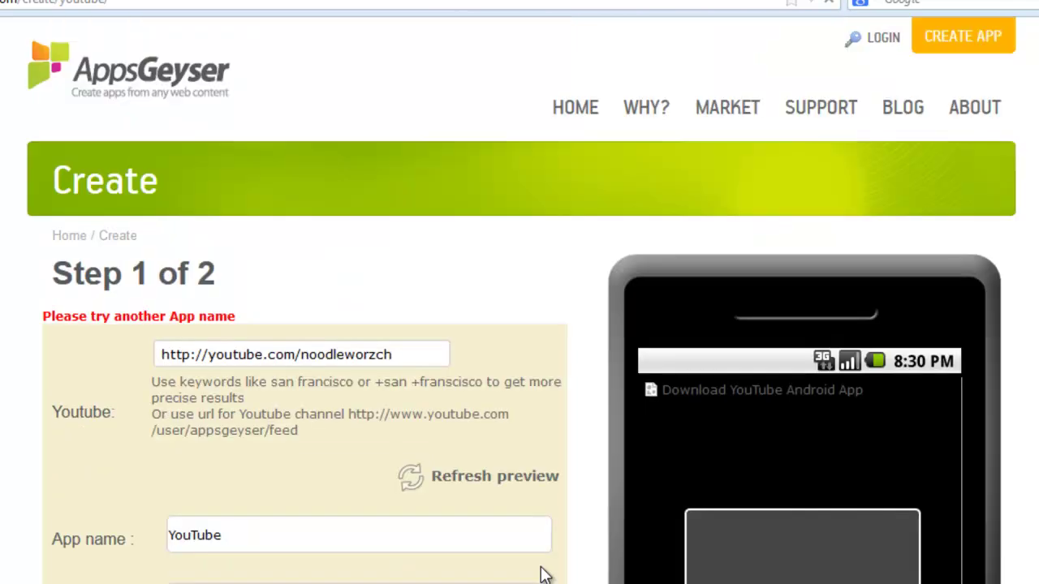
scroll(528, 568, down, 3)
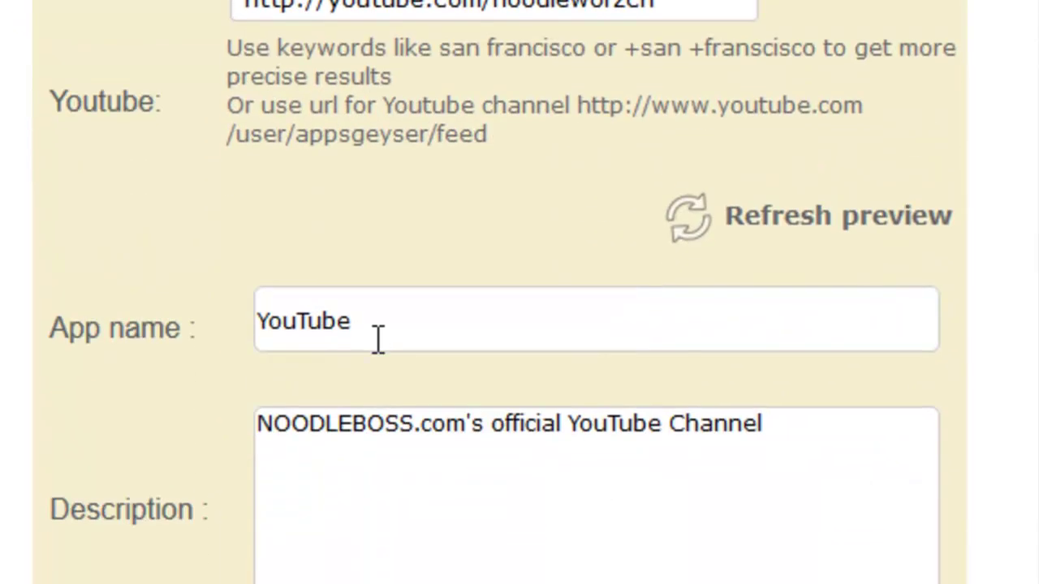
drag(382, 530, 214, 529)
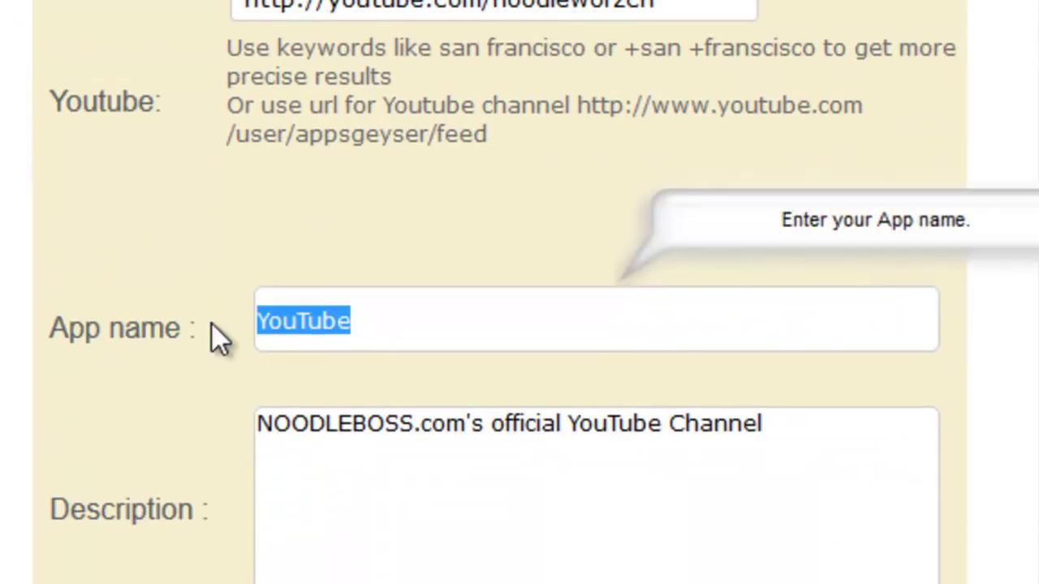
key(Home)
text(Nood)
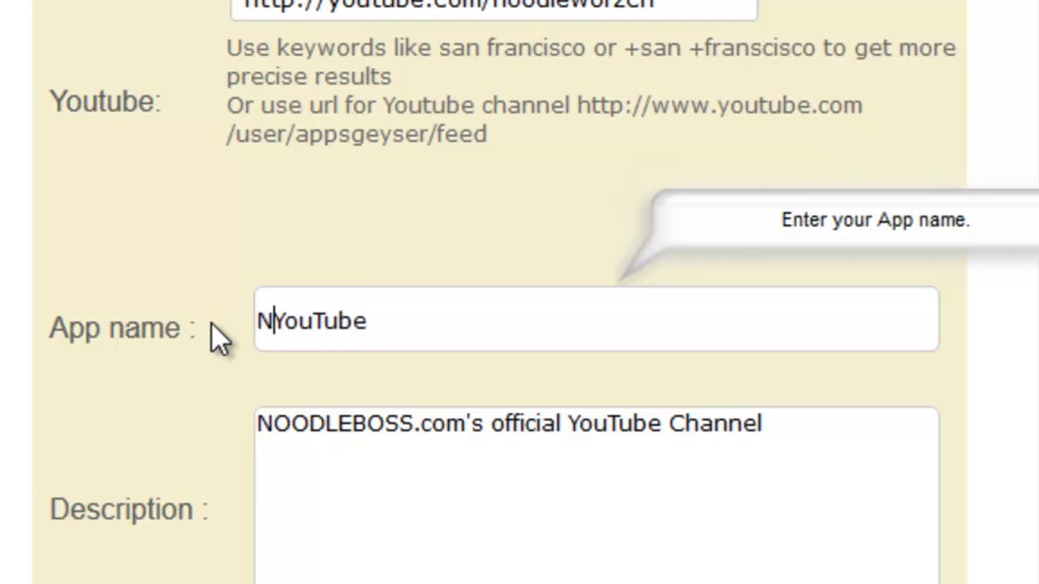
key(BackSpace)
key(BackSpace)
key(BackSpace)
key(BackSpace)
key(Delete)
key(Delete)
key(Delete)
key(Delete)
key(Delete)
key(Delete)
key(Delete)
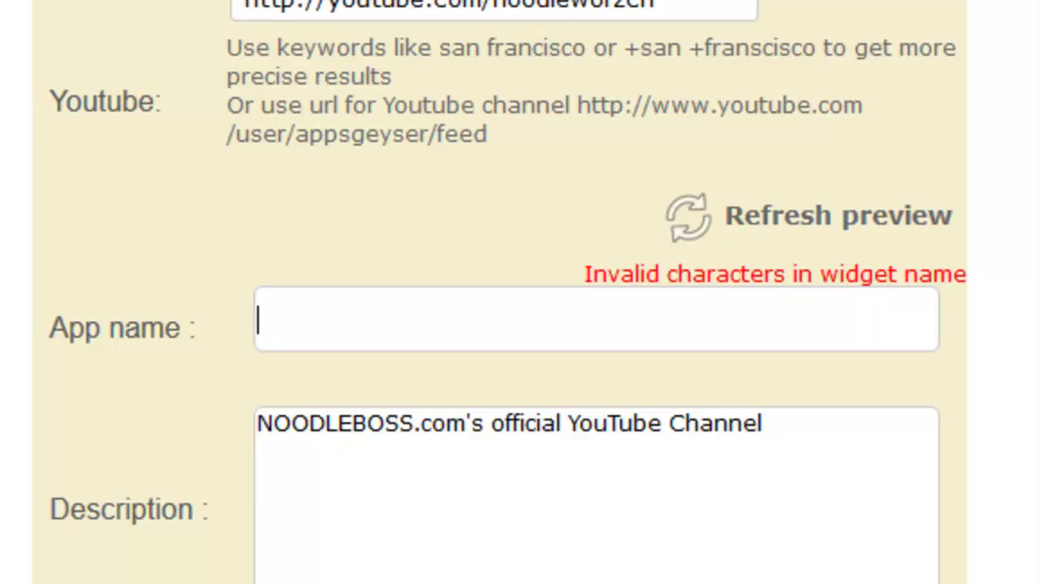
click(280, 318)
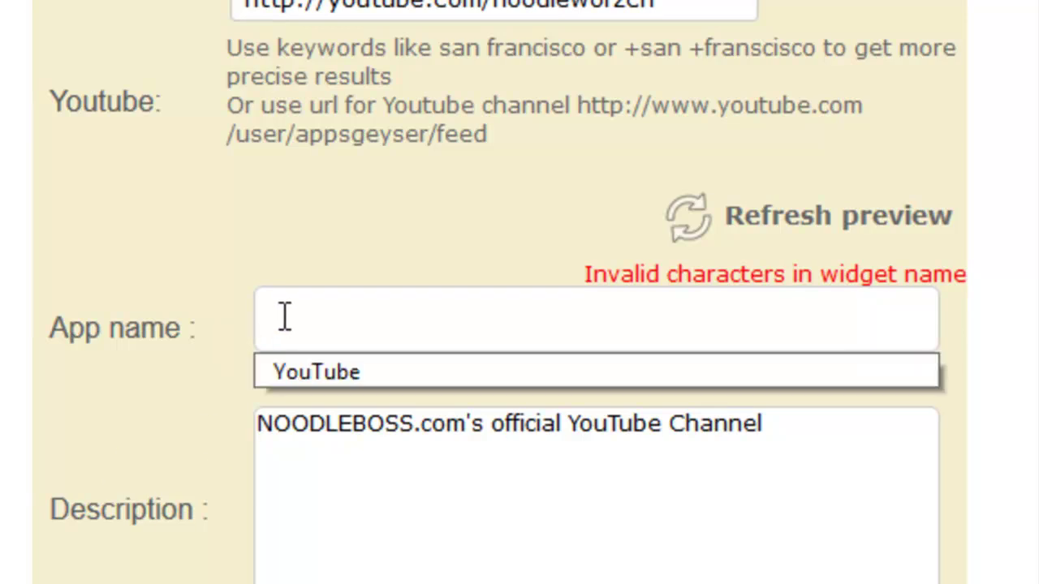
text(nood)
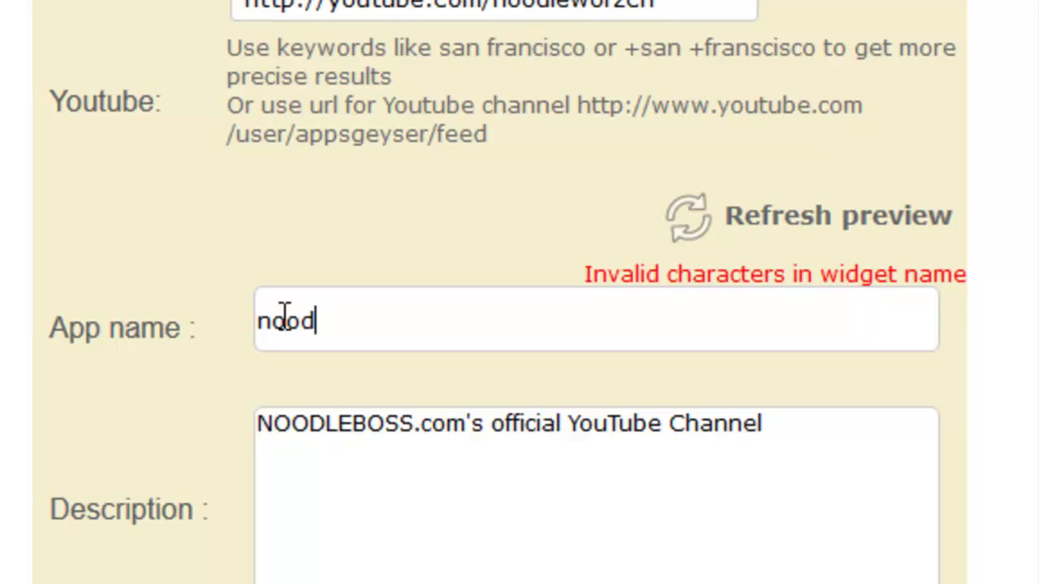
text(lebossyou)
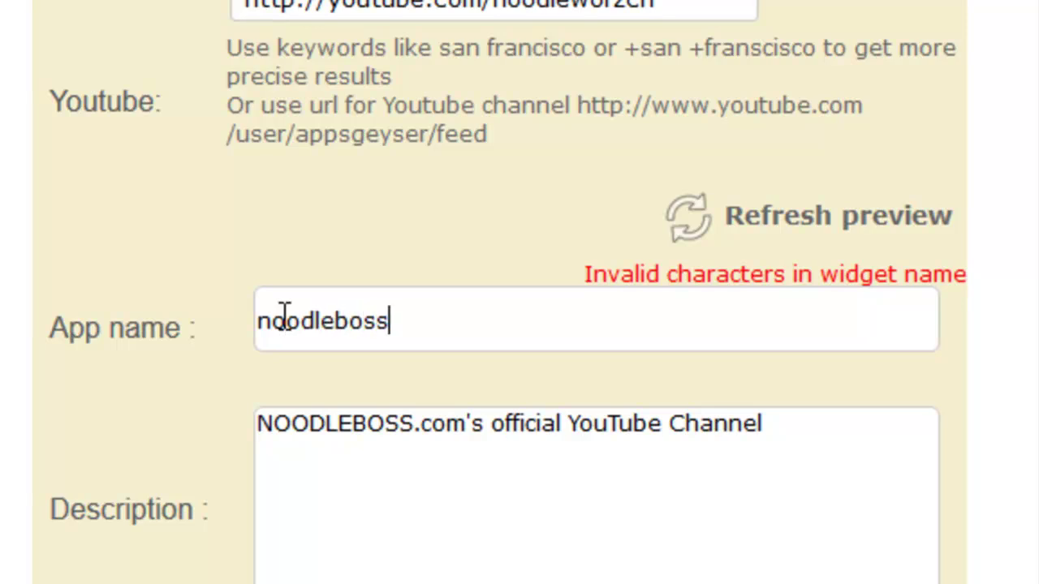
text(tube)
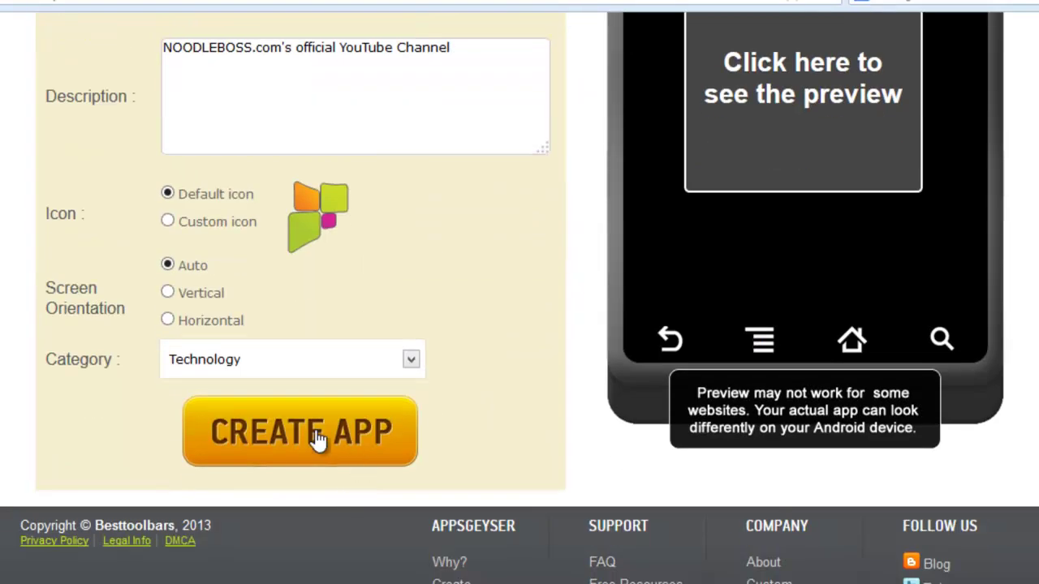
- Create the app and choose signing in with an existing account instead of registering a new one
click(300, 439)
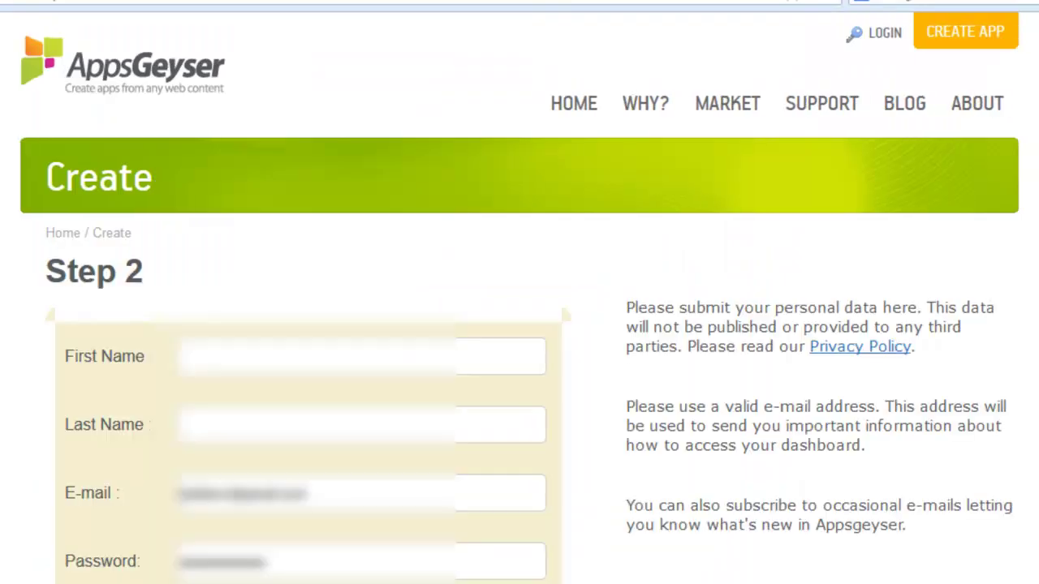
scroll(129, 304, down, 6)
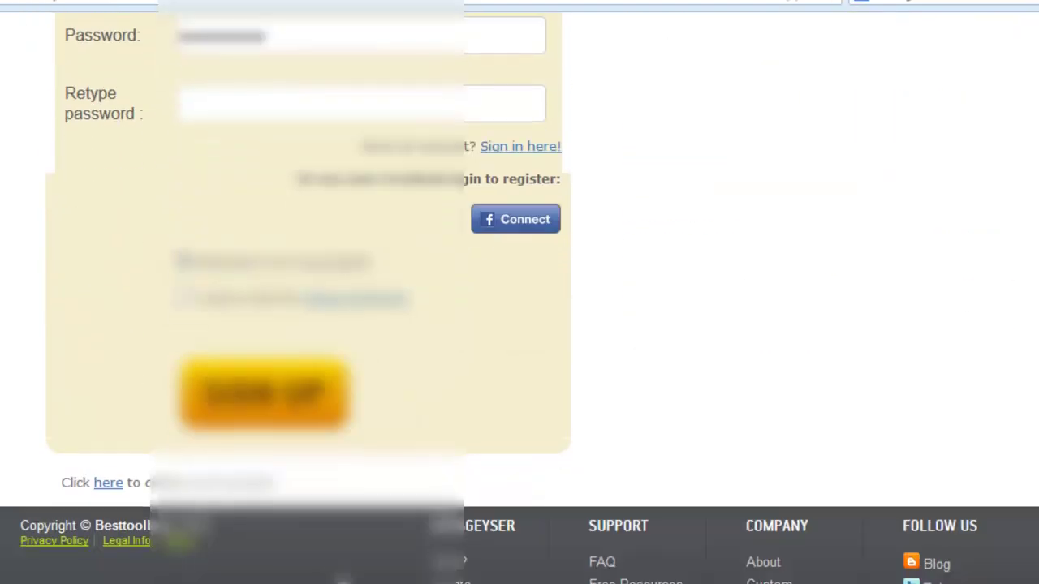
click(510, 154)
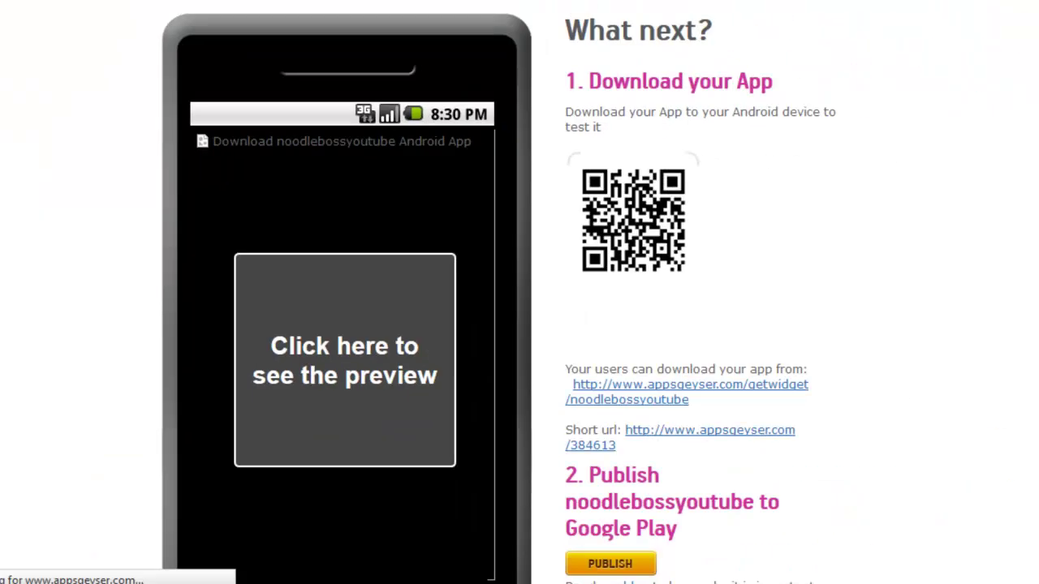
- Examine the new app's dashboard, including its download, Google Play publishing and monetization options
scroll(902, 321, down, 2)
scroll(901, 322, up, 1)
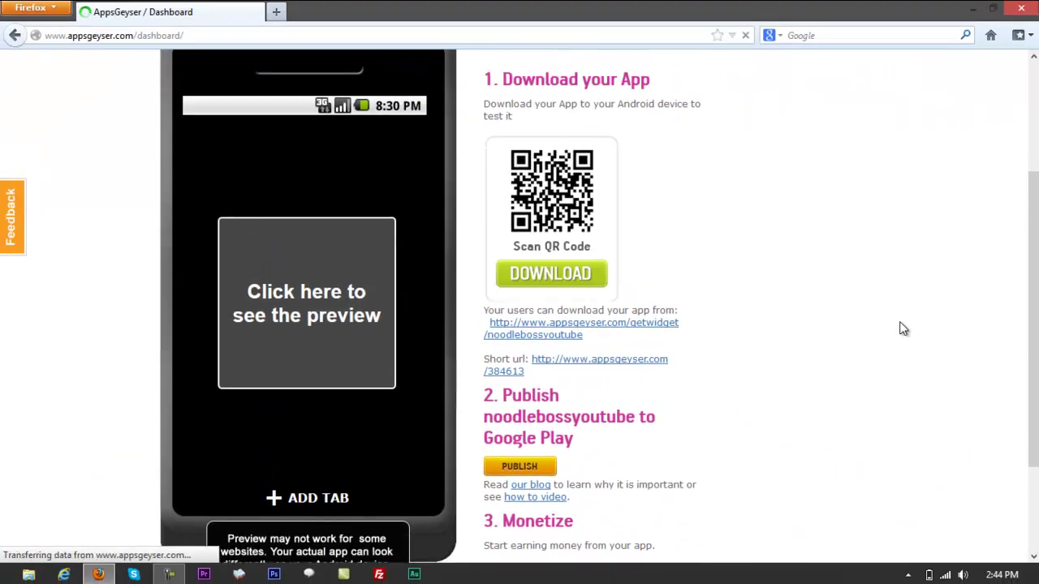
scroll(903, 329, up, 4)
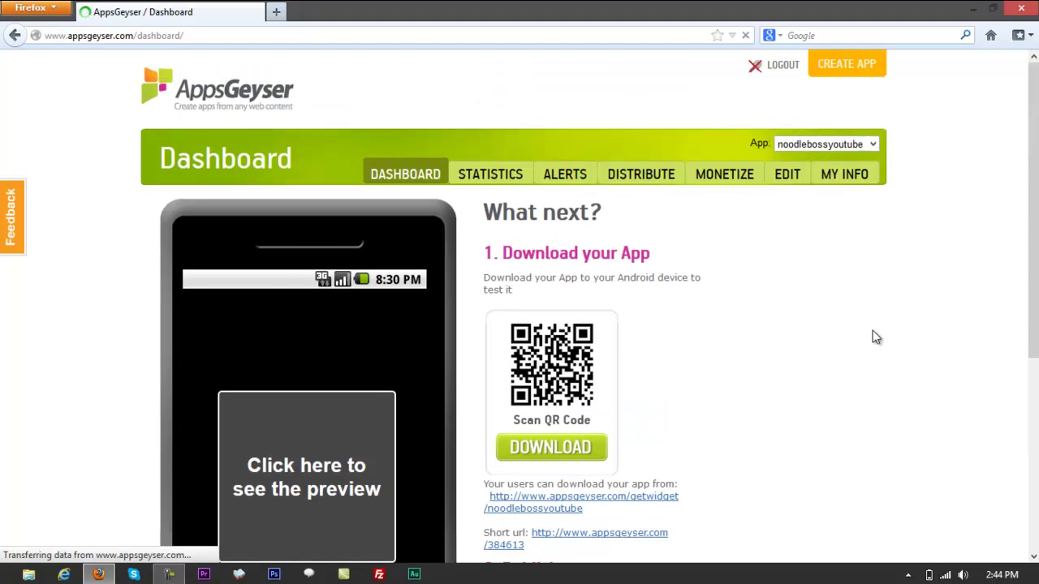
scroll(782, 349, down, 2)
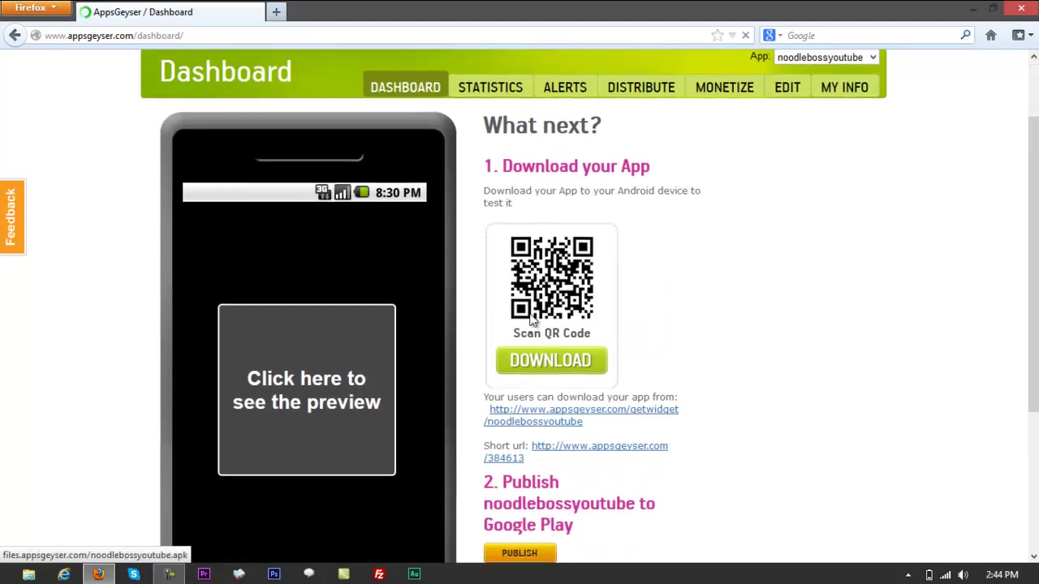
scroll(547, 292, down, 2)
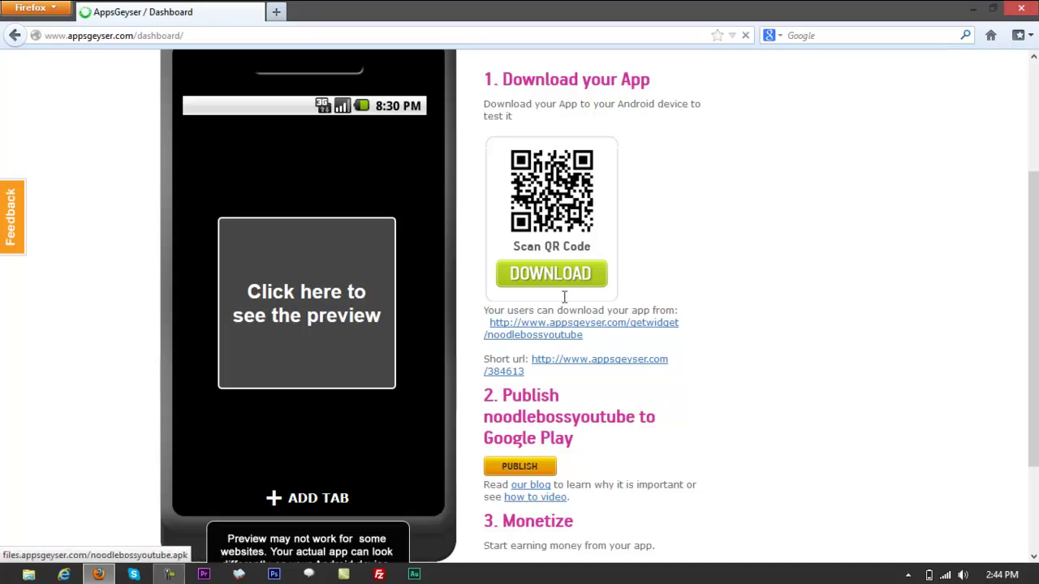
scroll(526, 352, down, 2)
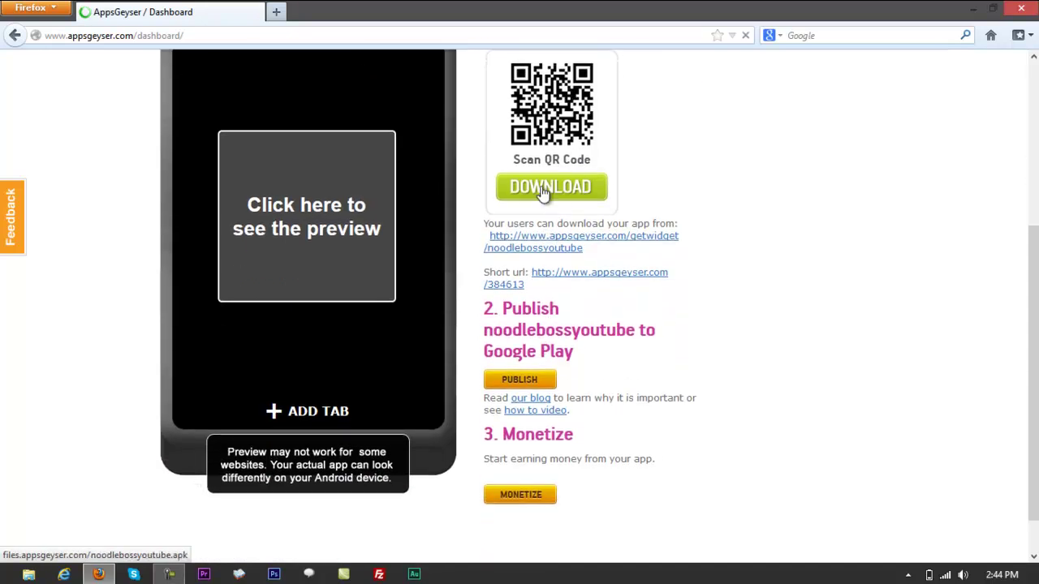
- Check the account's list of apps, keep noodlebossyoutube selected and open its editing page
scroll(714, 138, up, 3)
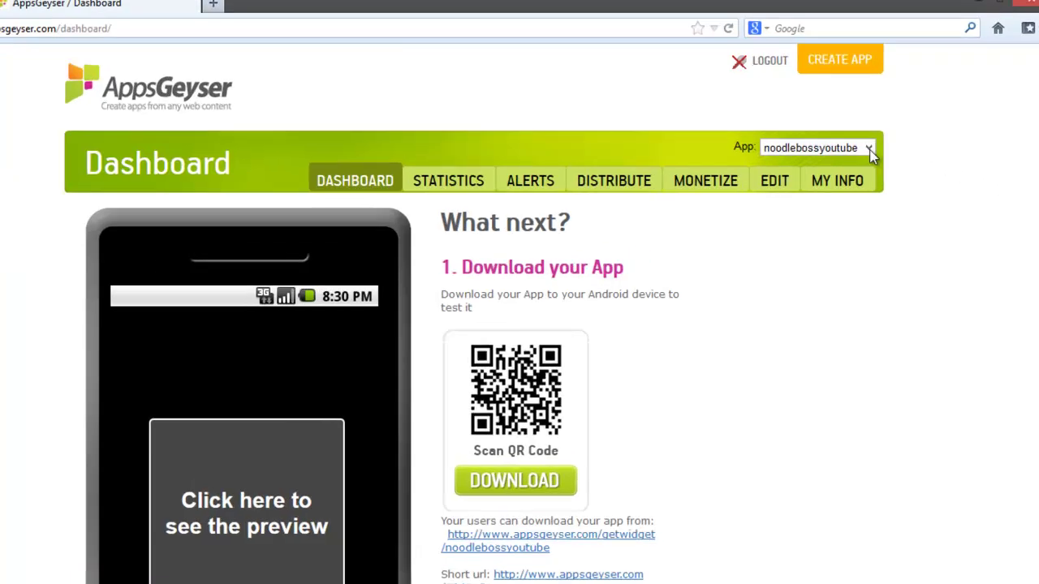
click(872, 144)
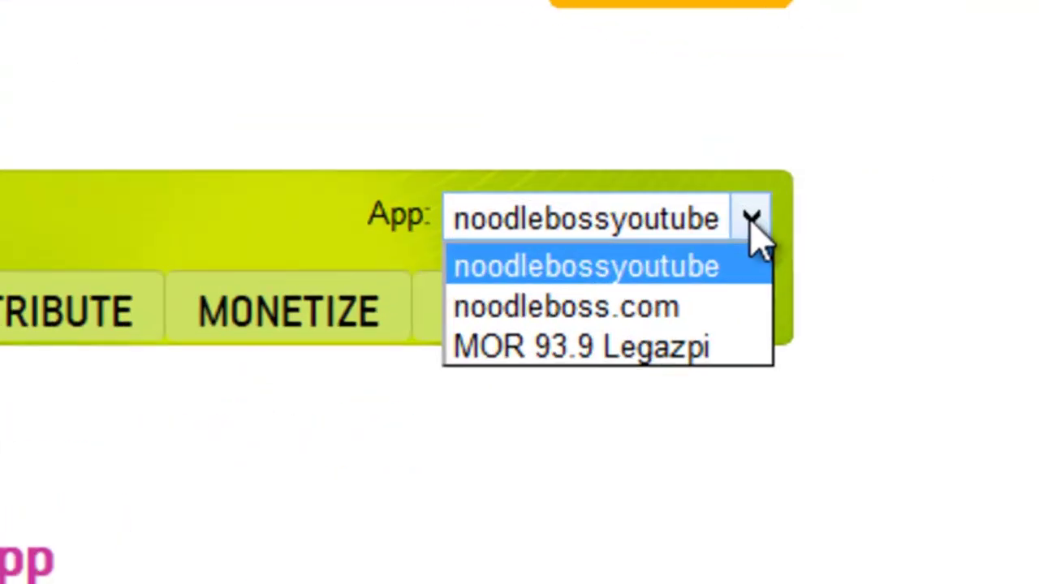
click(888, 284)
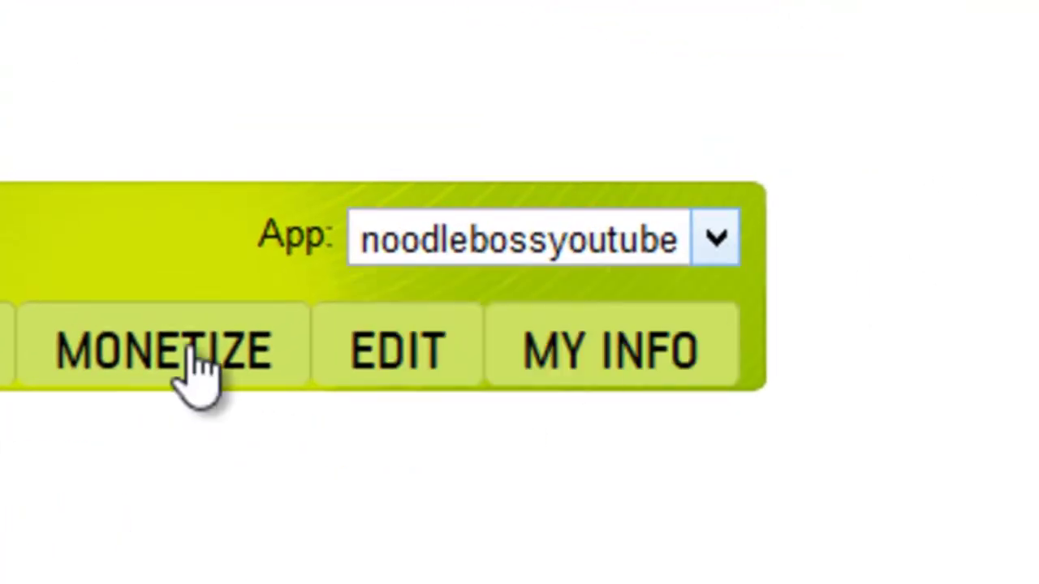
click(388, 371)
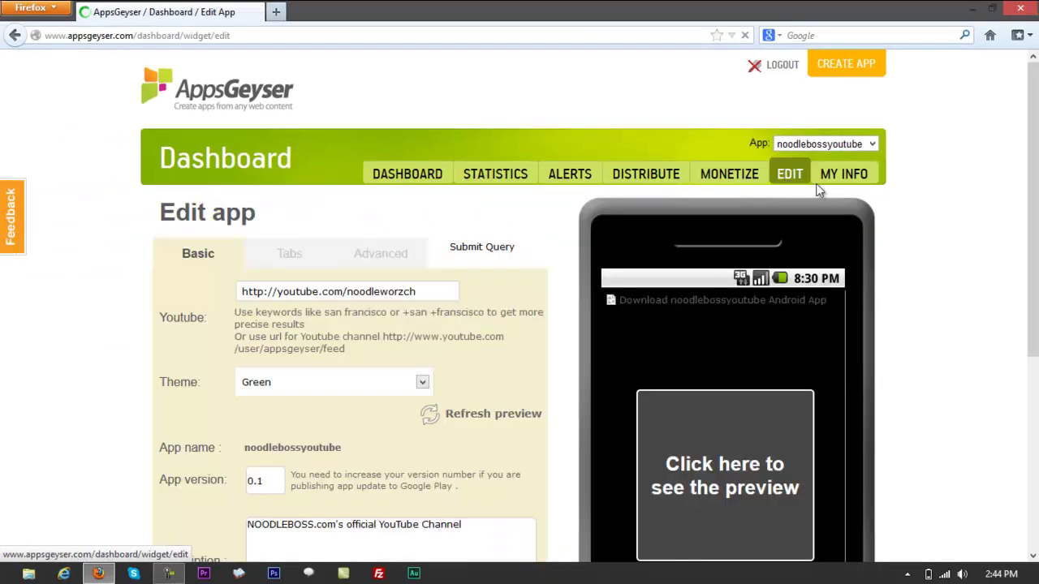
- Review the app's basic settings and refresh its preview to show the channel's videos
scroll(931, 201, down, 4)
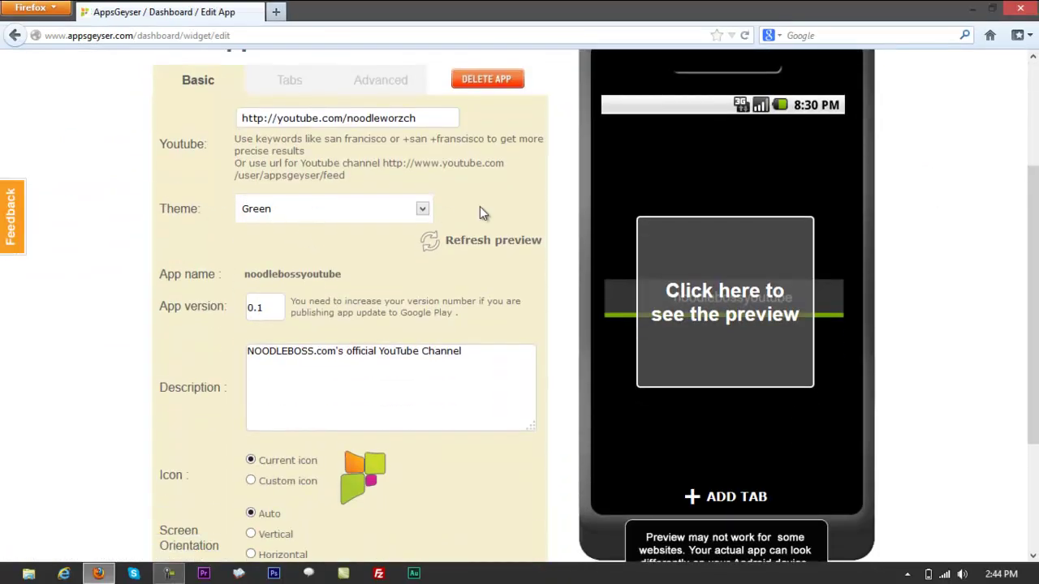
scroll(394, 241, up, 2)
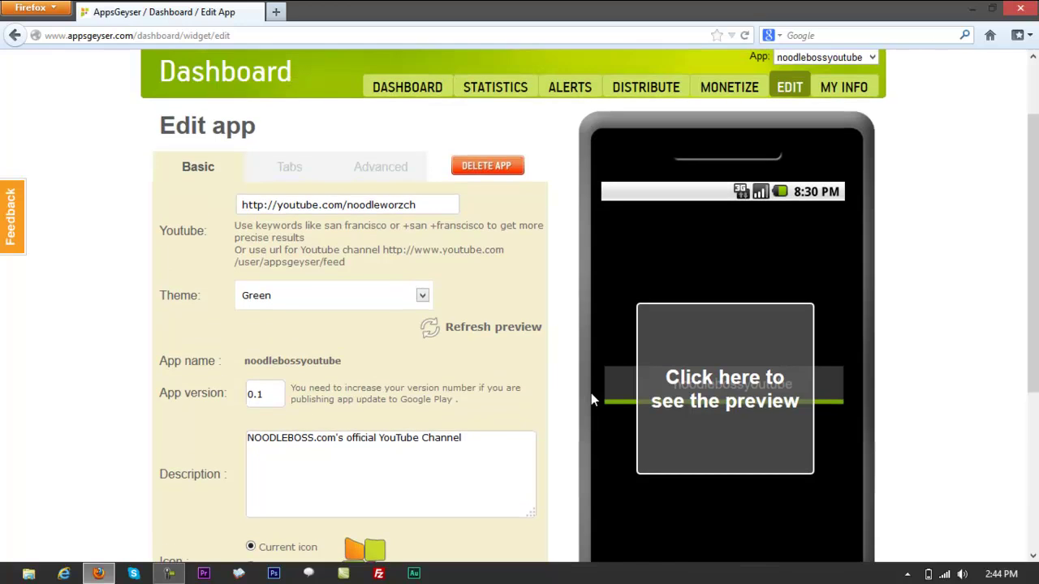
click(458, 328)
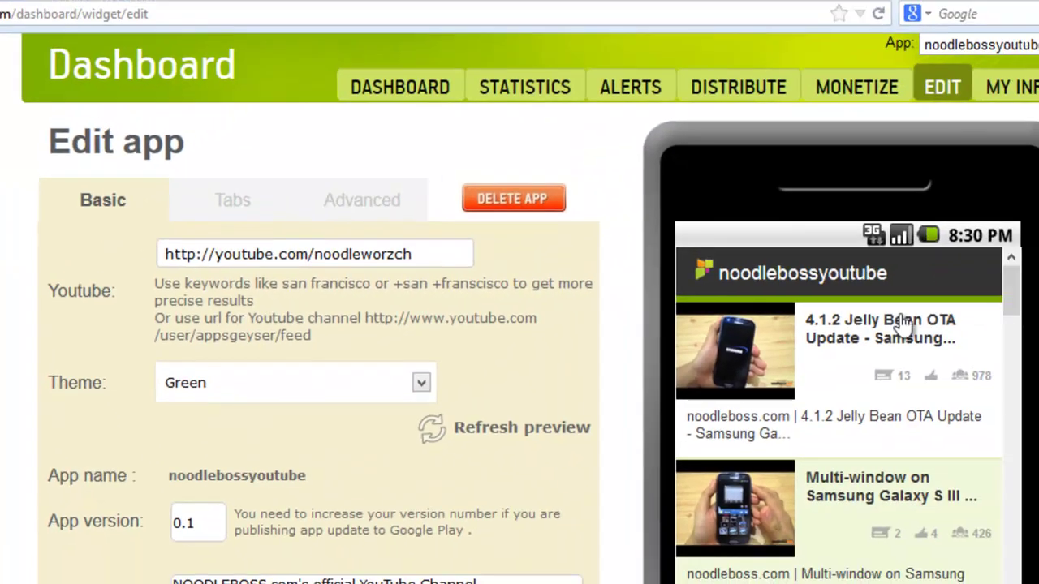
- Set the app's theme to Red and refresh the preview
click(421, 383)
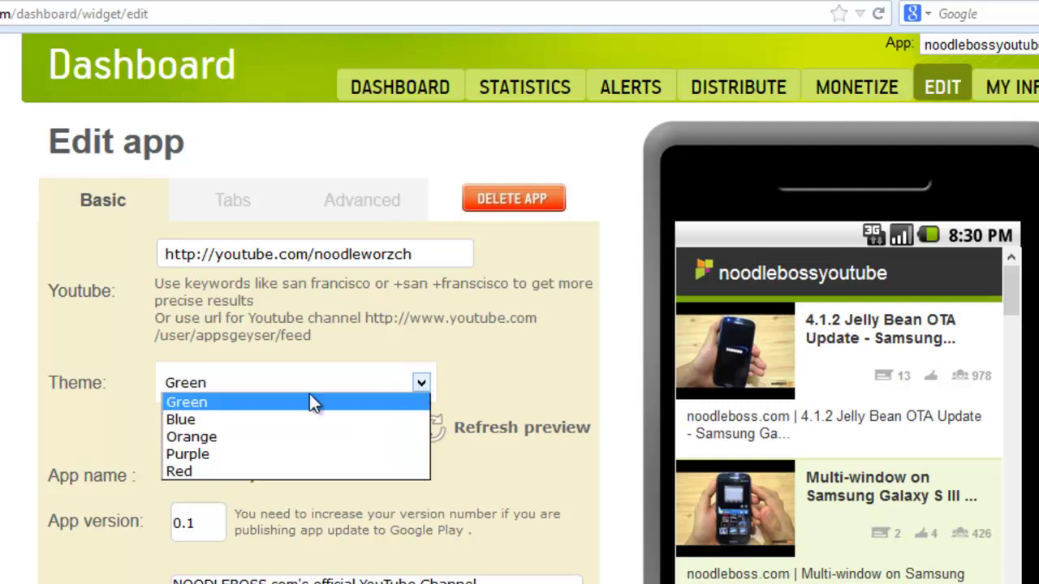
click(230, 469)
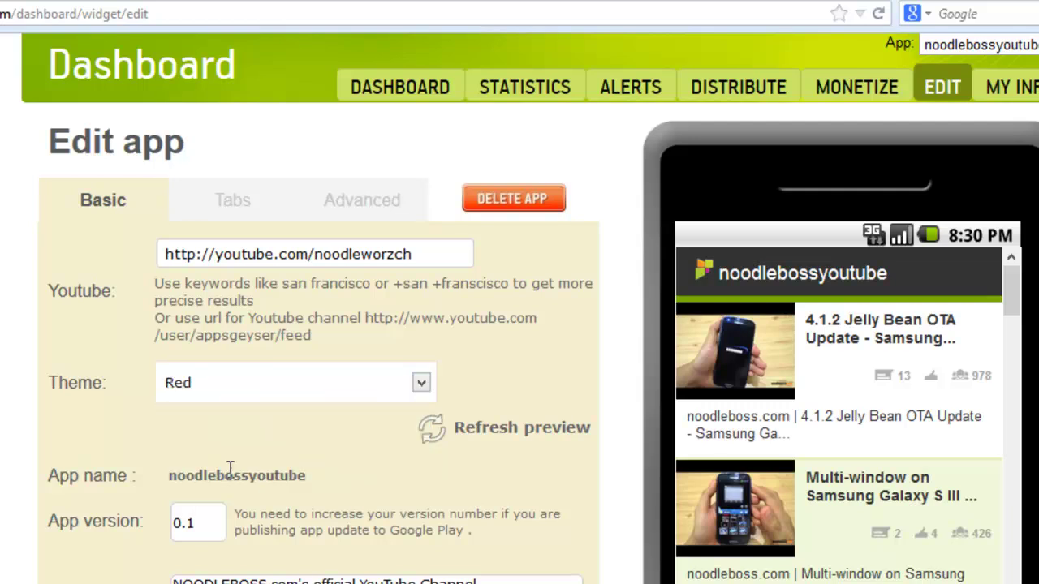
click(499, 438)
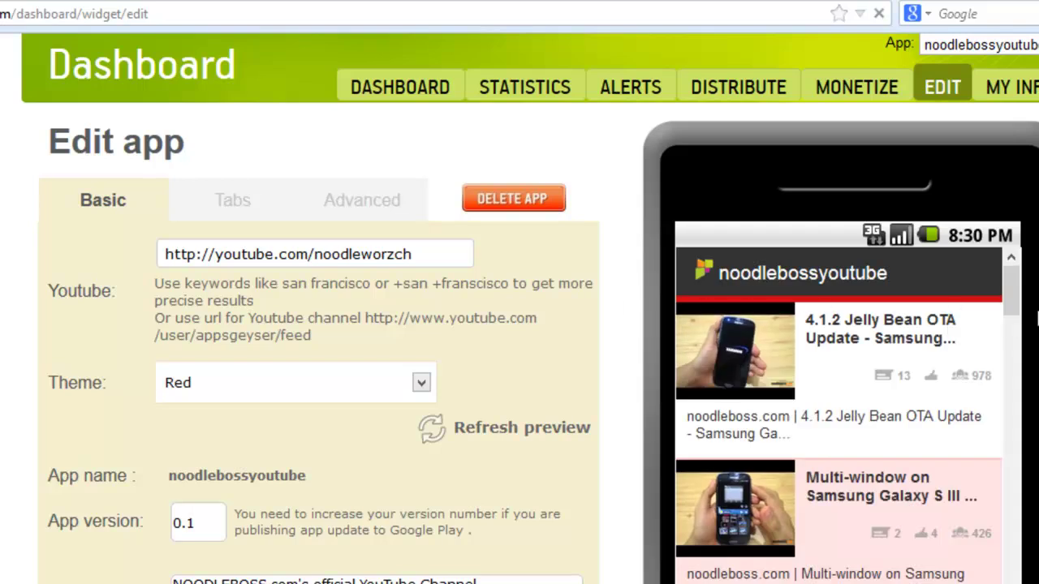
- Review the version, description, icon, orientation and category settings, and submit the edited app
scroll(917, 327, down, 3)
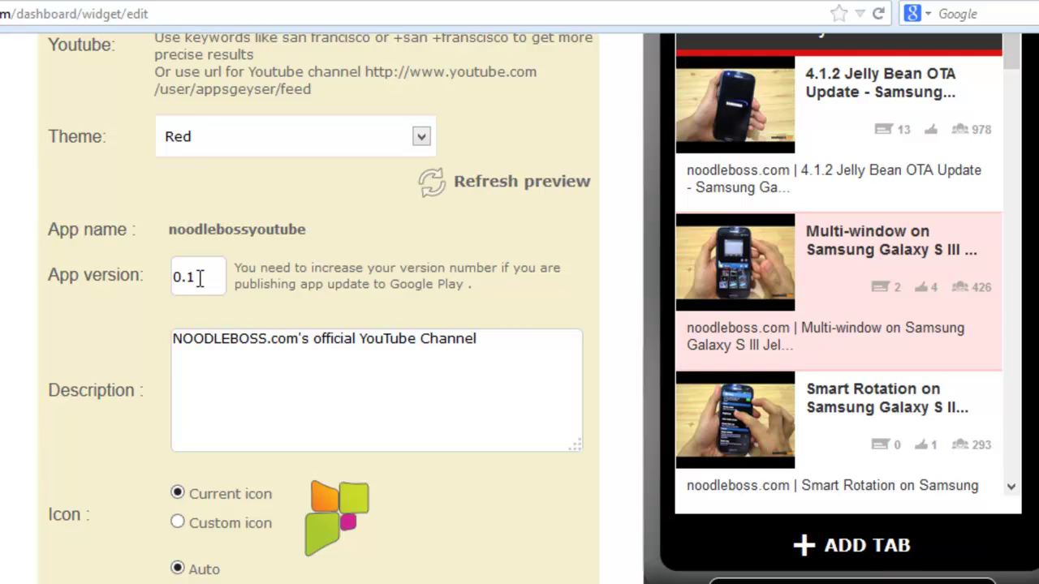
drag(190, 277, 197, 277)
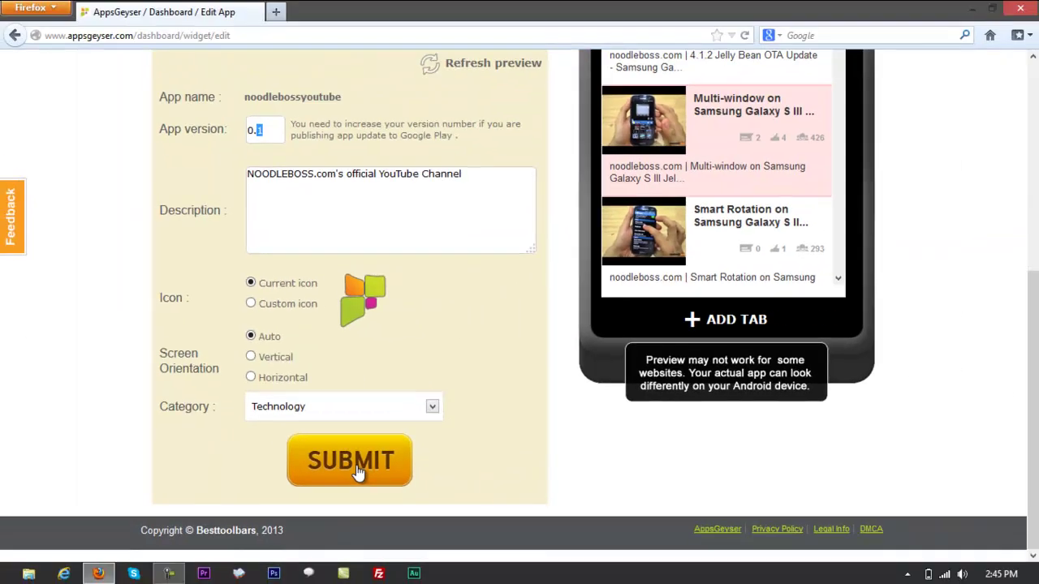
click(357, 471)
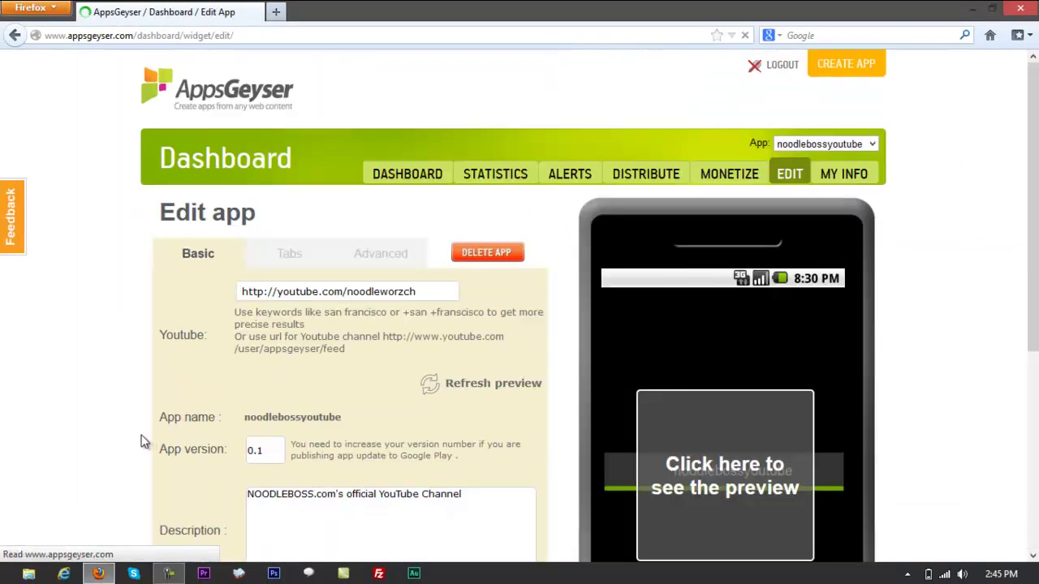
- Check the submitted app's basic settings and refresh its preview
scroll(144, 441, down, 3)
scroll(637, 438, up, 1)
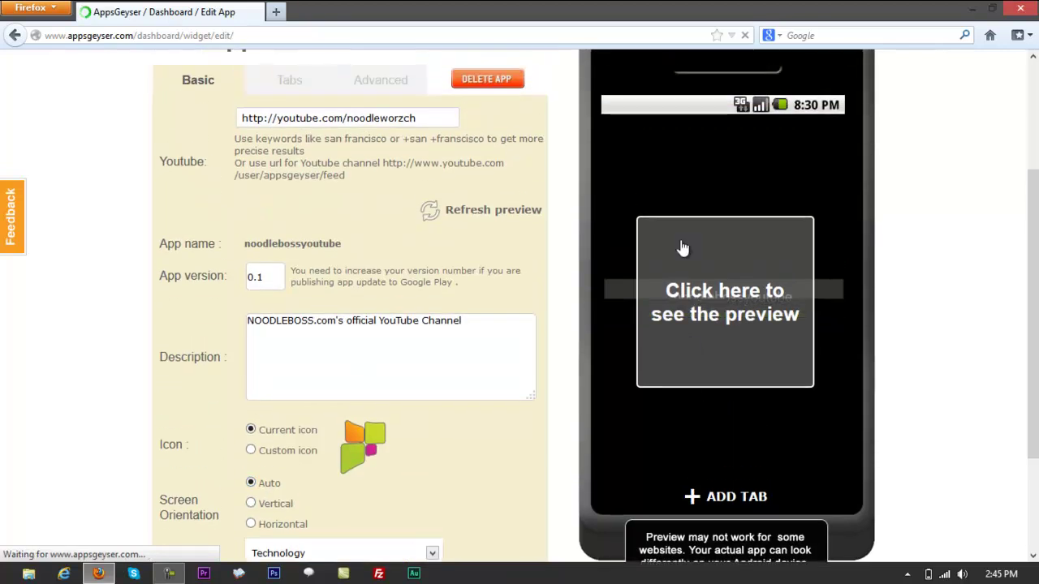
click(455, 211)
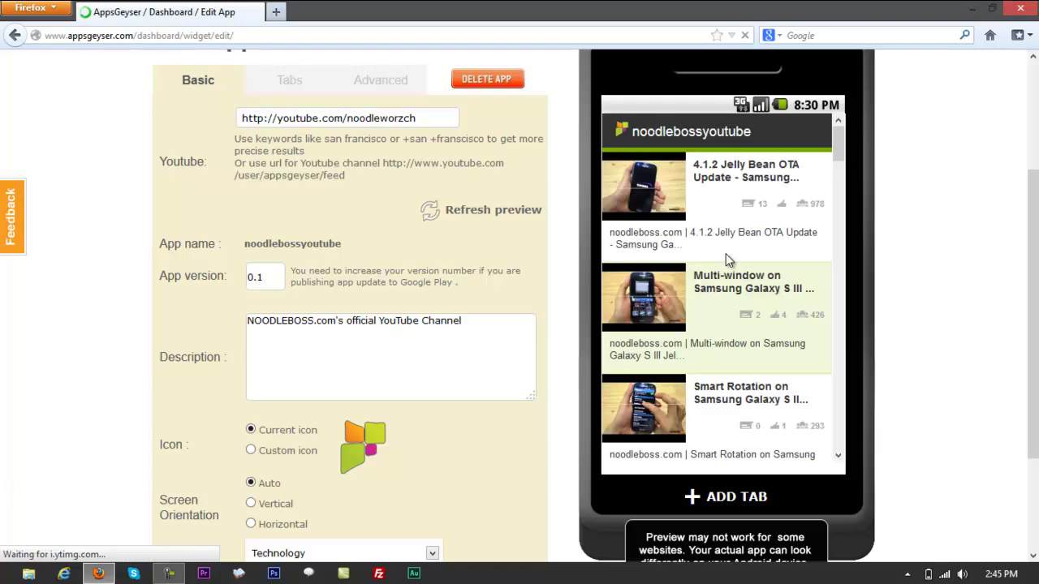
scroll(791, 263, up, 1)
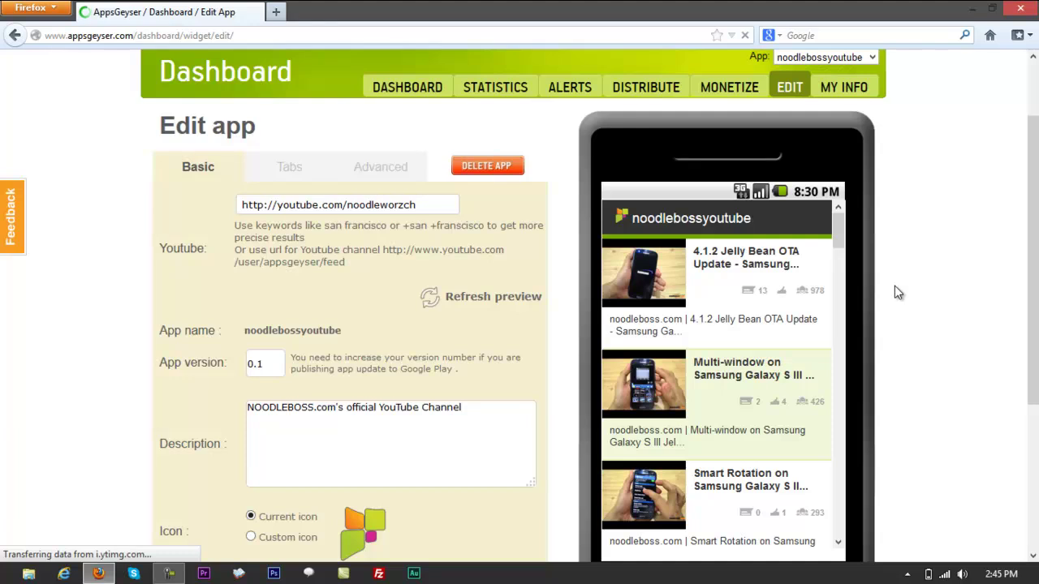
scroll(894, 293, down, 1)
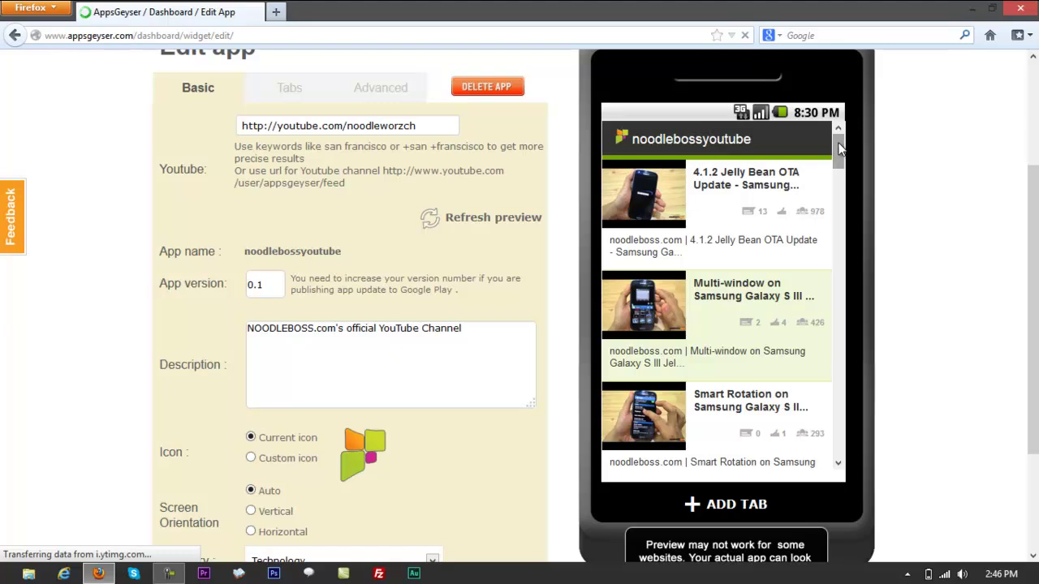
drag(1034, 255, 1034, 260)
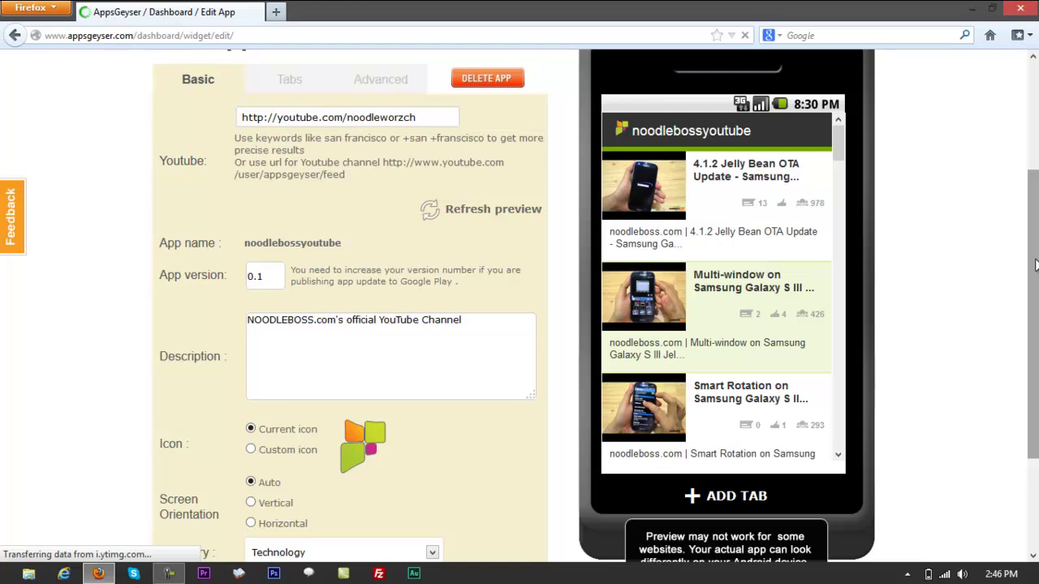
drag(1035, 260, 1035, 269)
click(1034, 269)
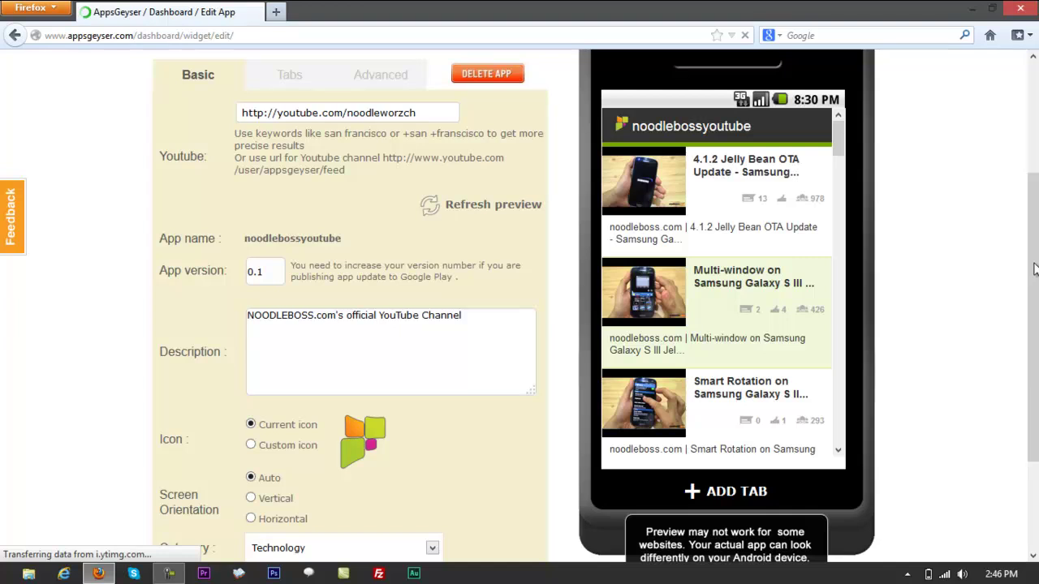
click(1034, 270)
click(1034, 270)
click(1035, 270)
click(1035, 269)
scroll(980, 271, up, 2)
- Open the app's tab settings and start adding a new tab
scroll(885, 400, down, 5)
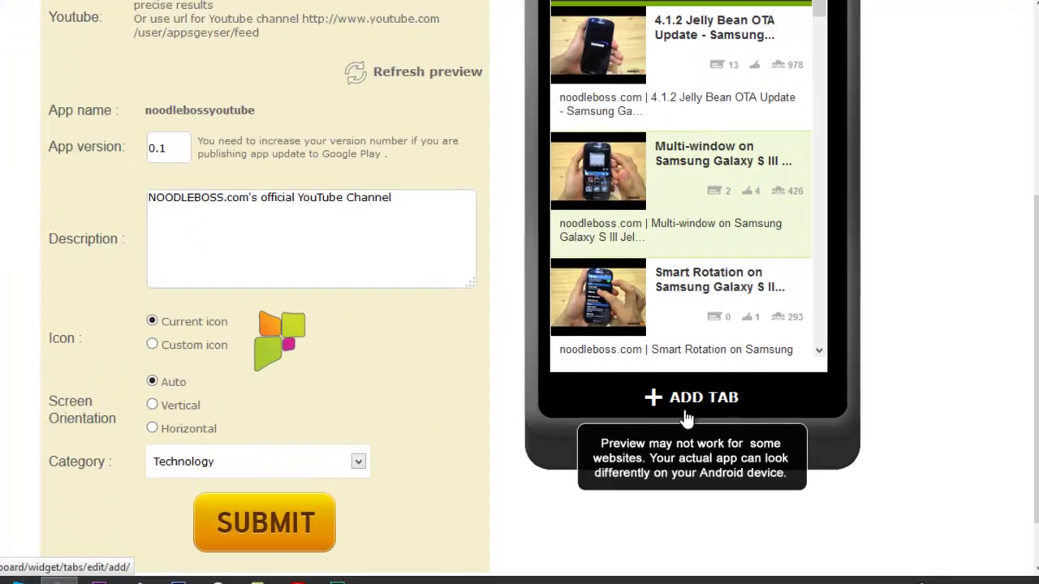
scroll(749, 285, up, 1)
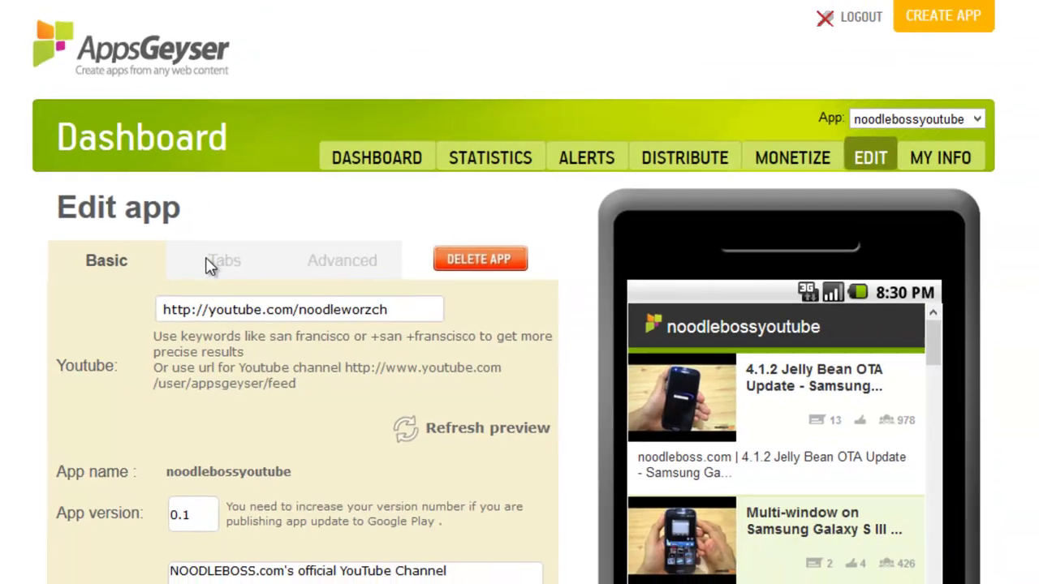
click(426, 248)
scroll(46, 286, down, 3)
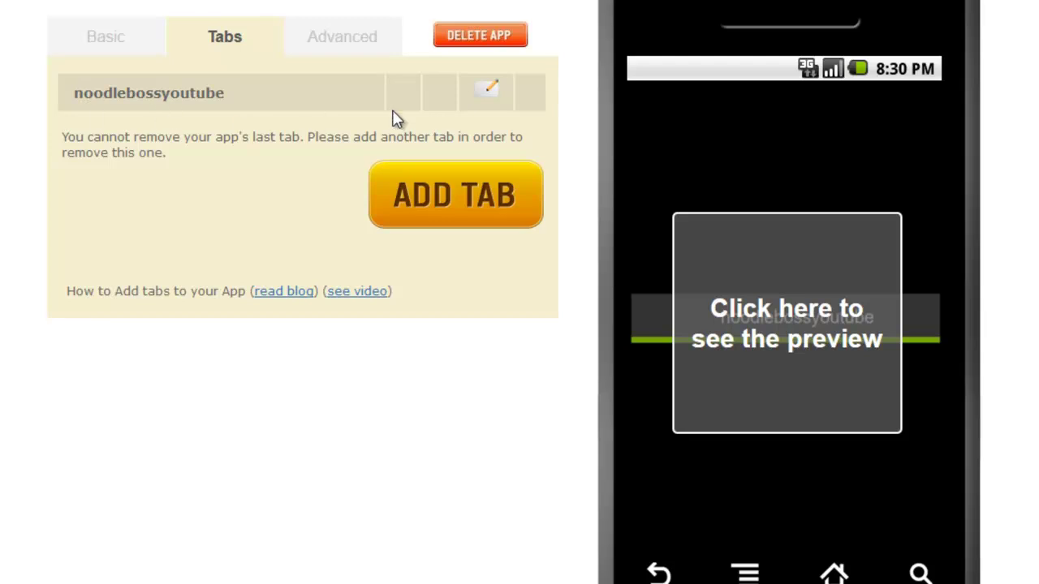
click(428, 201)
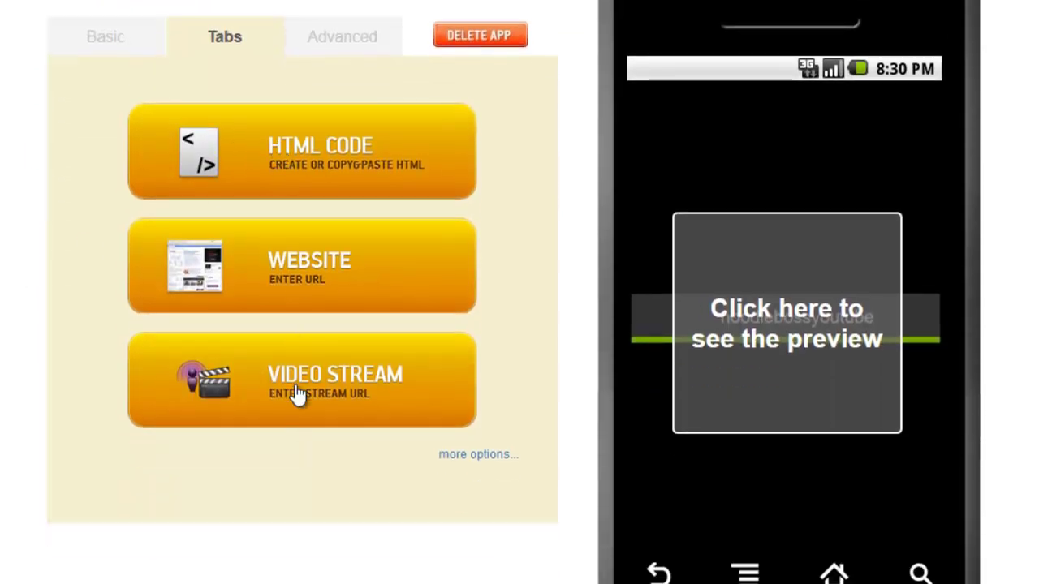
- Choose NEWS feed from the additional content types for the new tab and review its settings form
click(473, 454)
scroll(472, 455, down, 3)
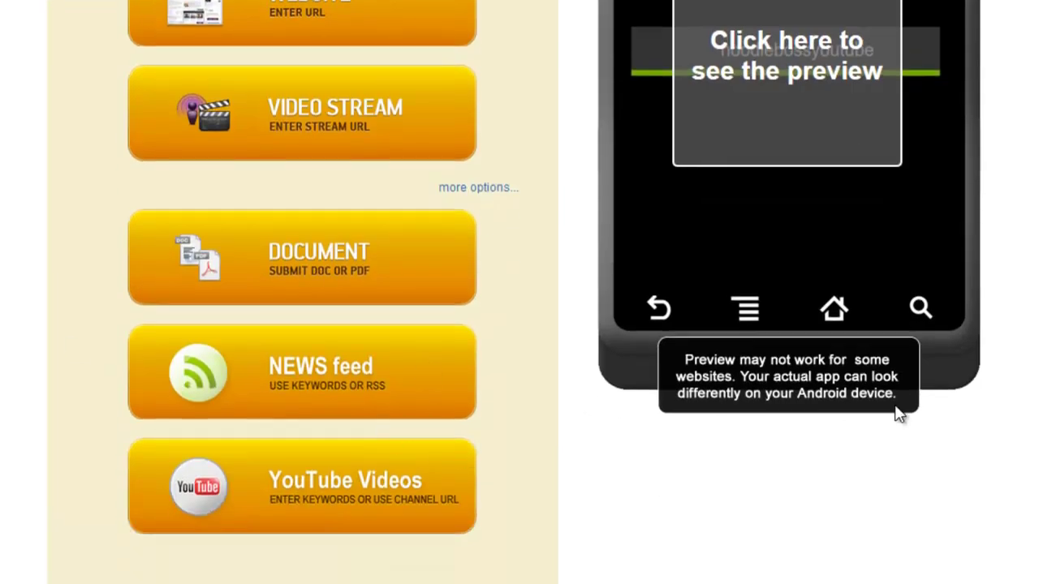
scroll(896, 412, up, 3)
scroll(892, 412, down, 3)
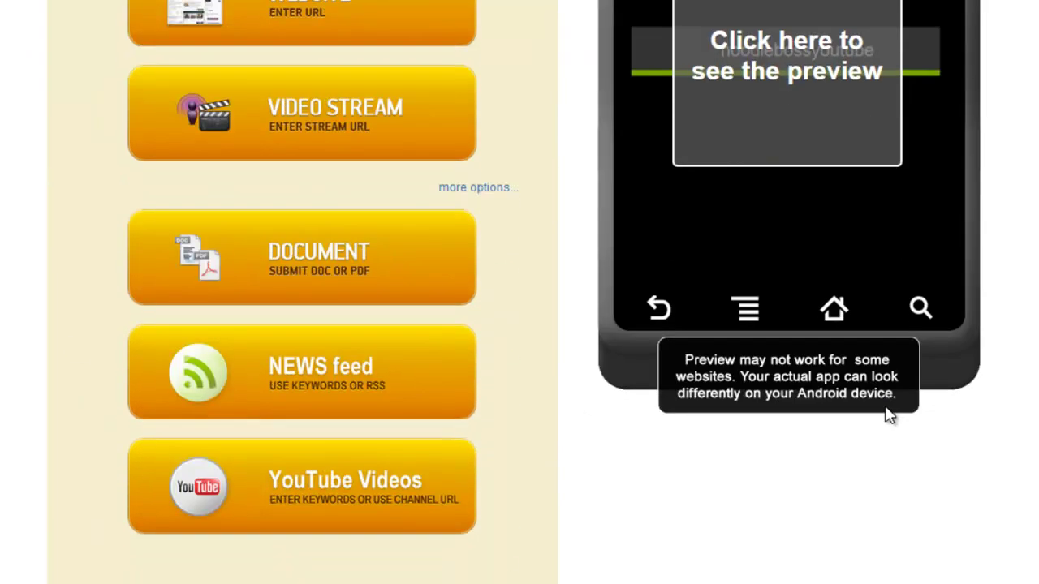
click(347, 369)
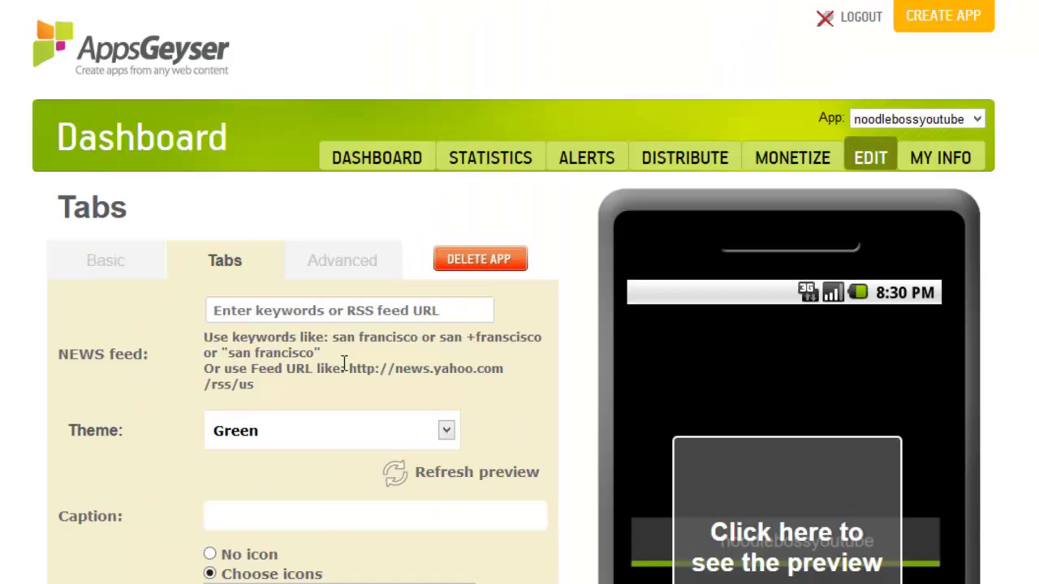
scroll(742, 490, down, 3)
scroll(663, 495, up, 3)
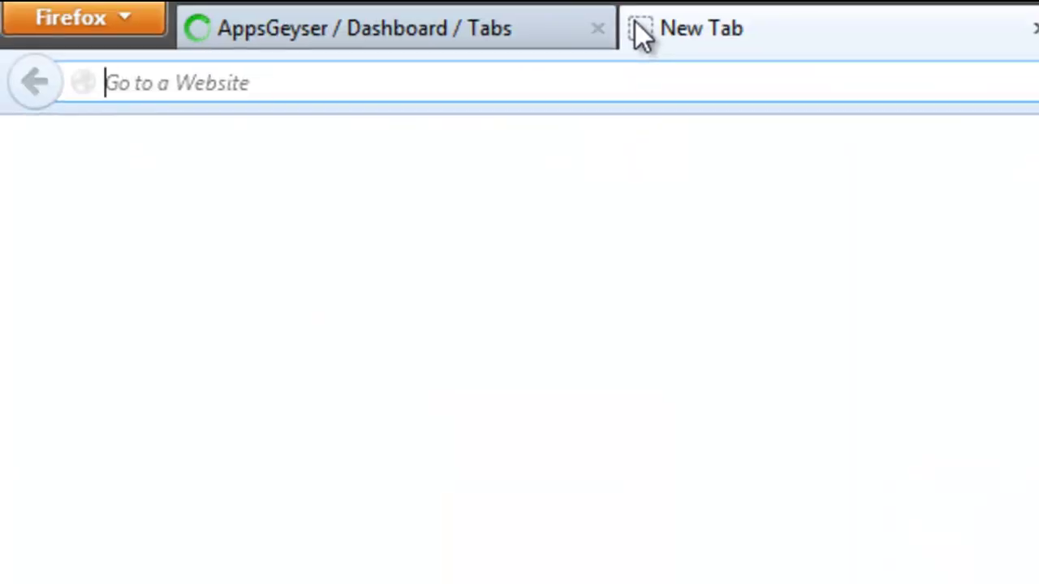
- Open noodleboss.com in a new browser tab
text(noodleboss.com/)
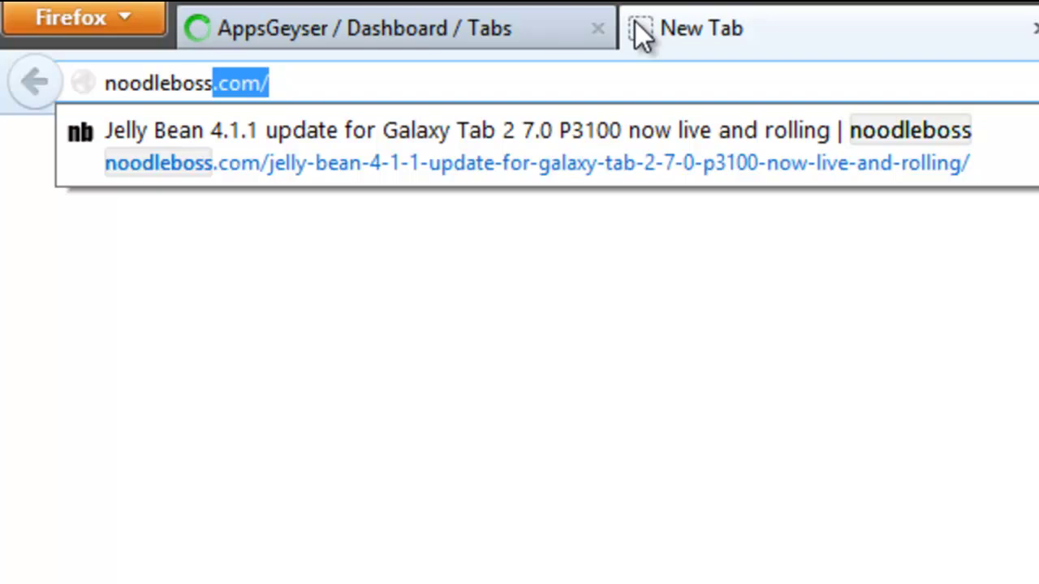
click(376, 64)
click(375, 84)
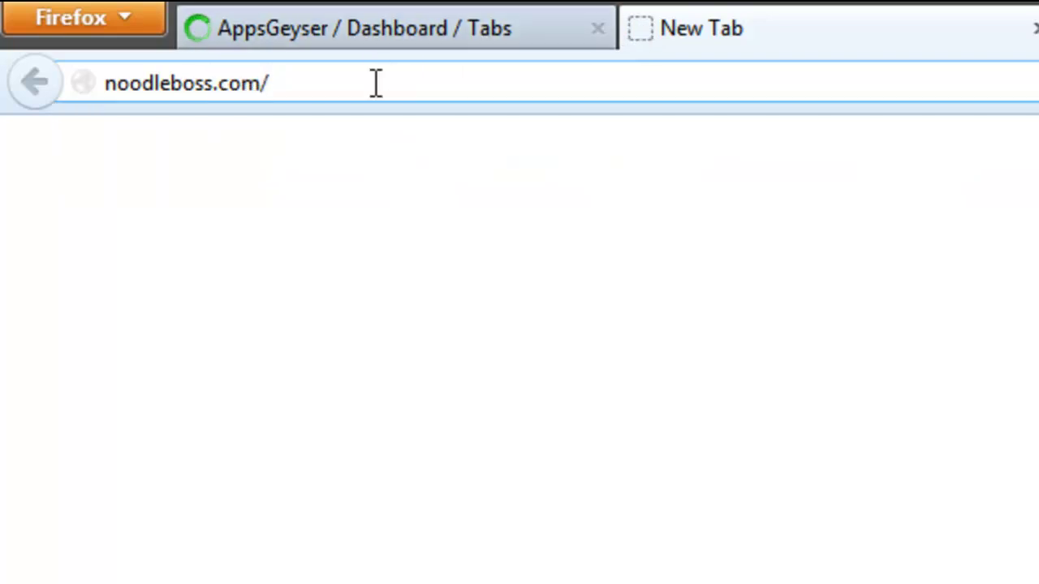
key(Return)
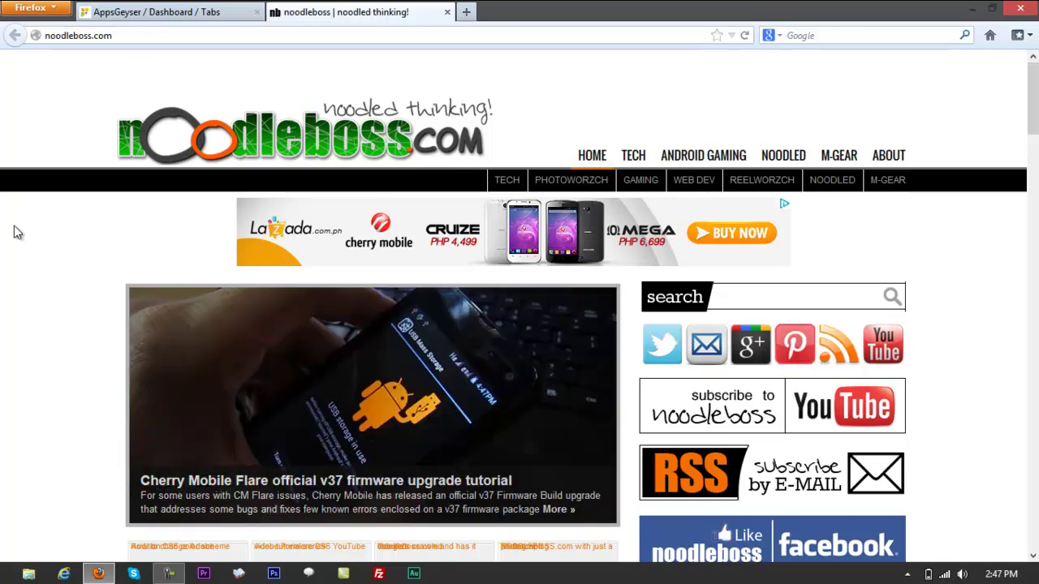
- Open the noodleboss site's RSS feed and bring its FeedBurner page into view
scroll(2, 308, down, 2)
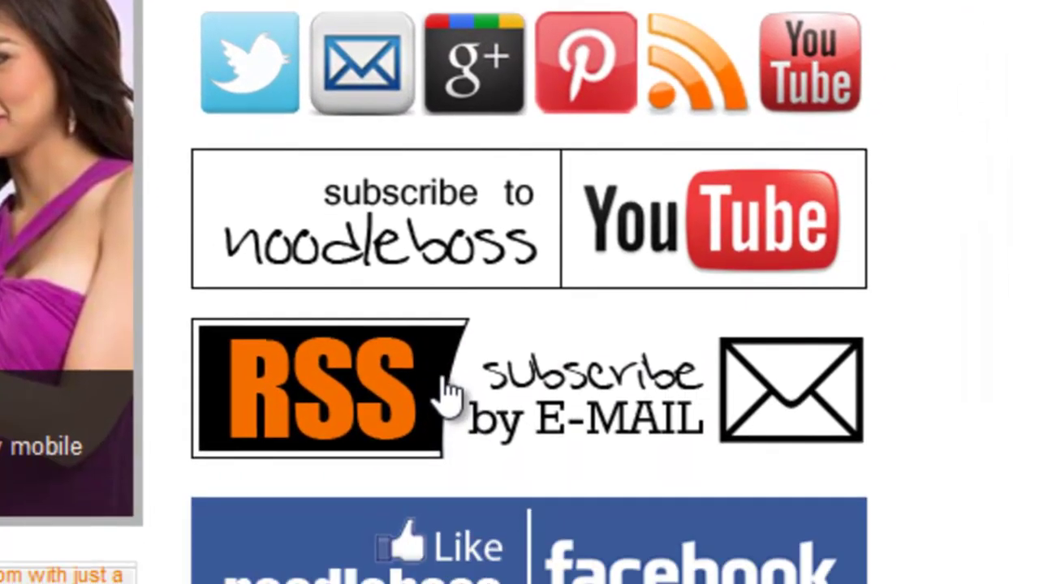
click(448, 394)
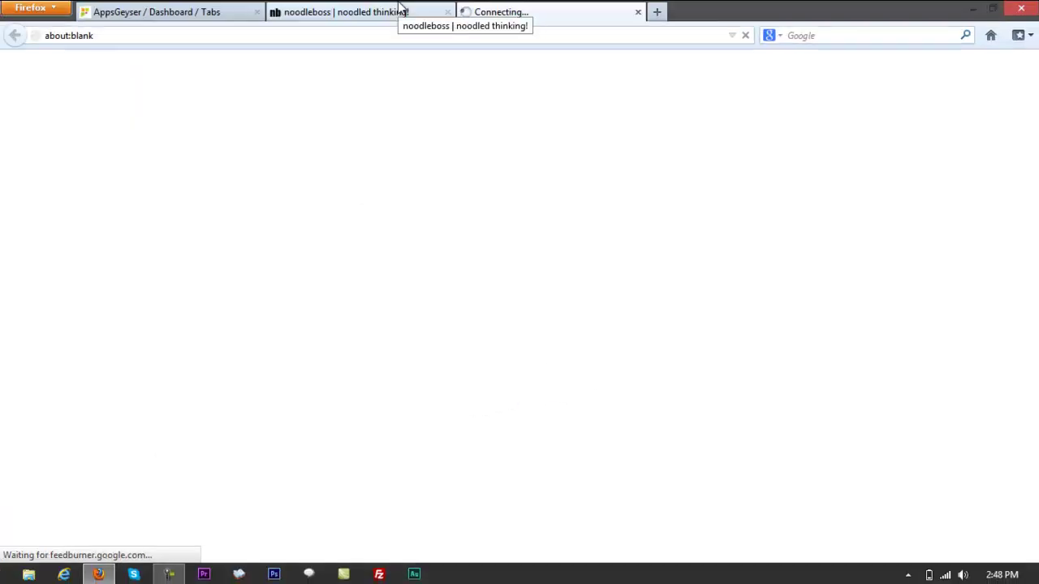
click(399, 7)
click(538, 7)
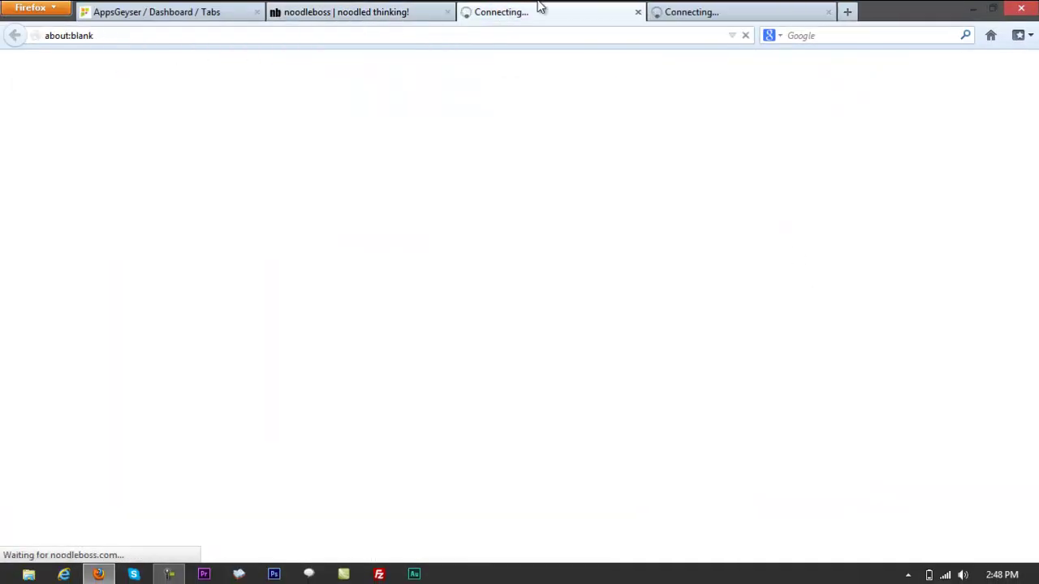
click(676, 6)
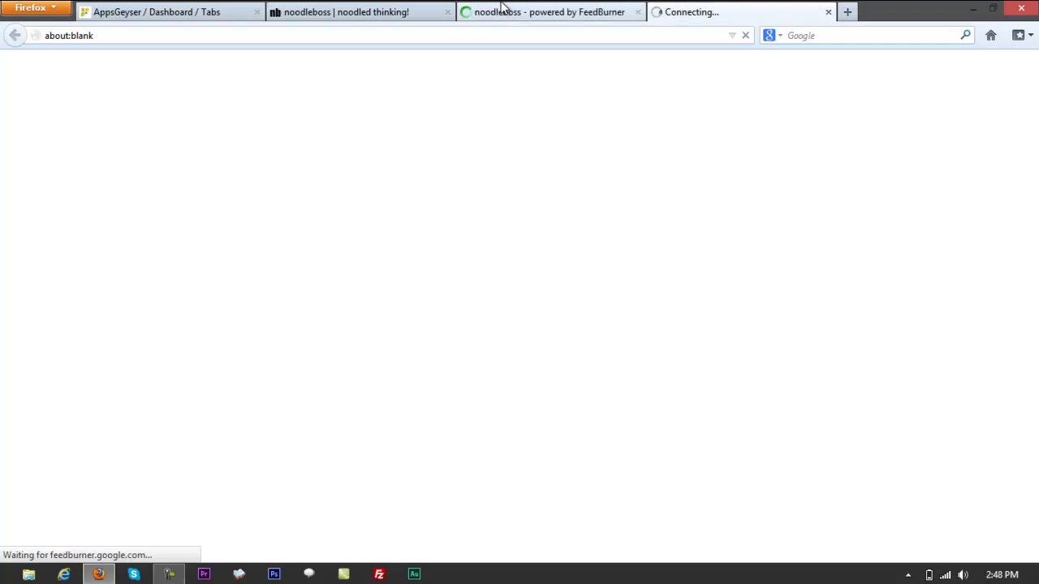
click(502, 7)
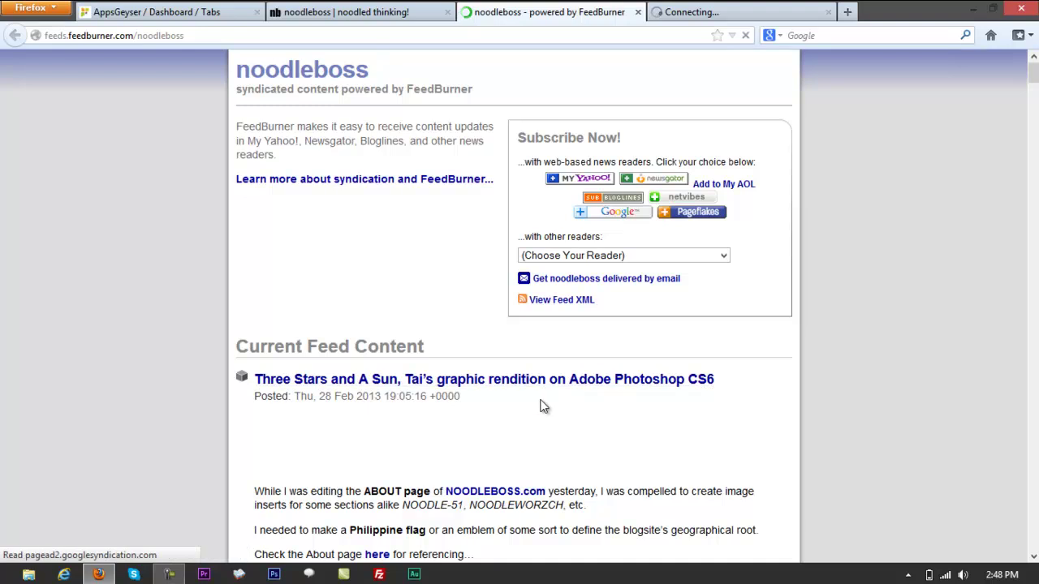
- Close the extra browser tab that is still connecting and copy the address of the noodleboss FeedBurner page
click(775, 6)
click(828, 11)
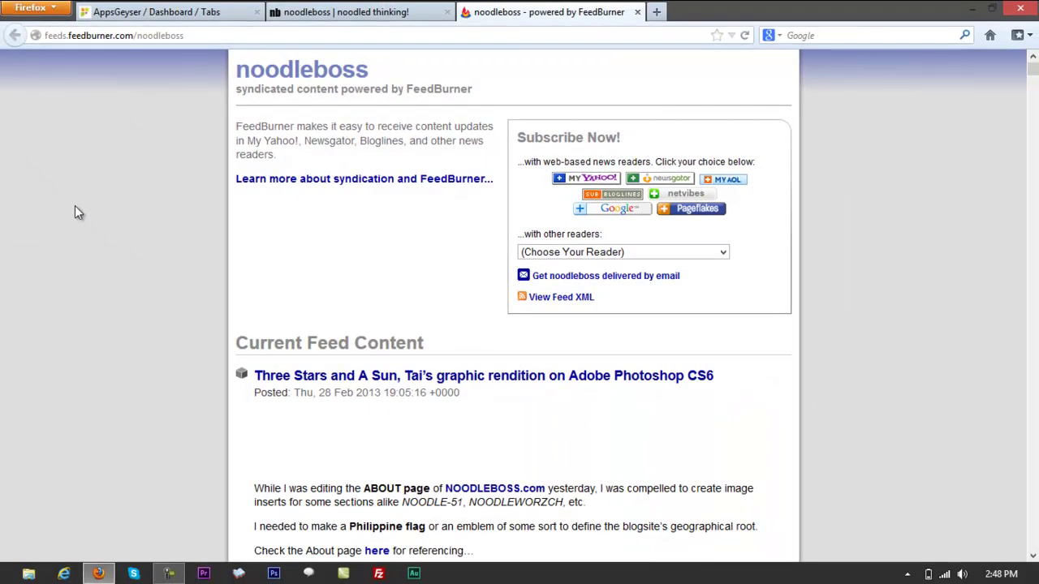
click(227, 38)
key(ctrl+c)
click(311, 8)
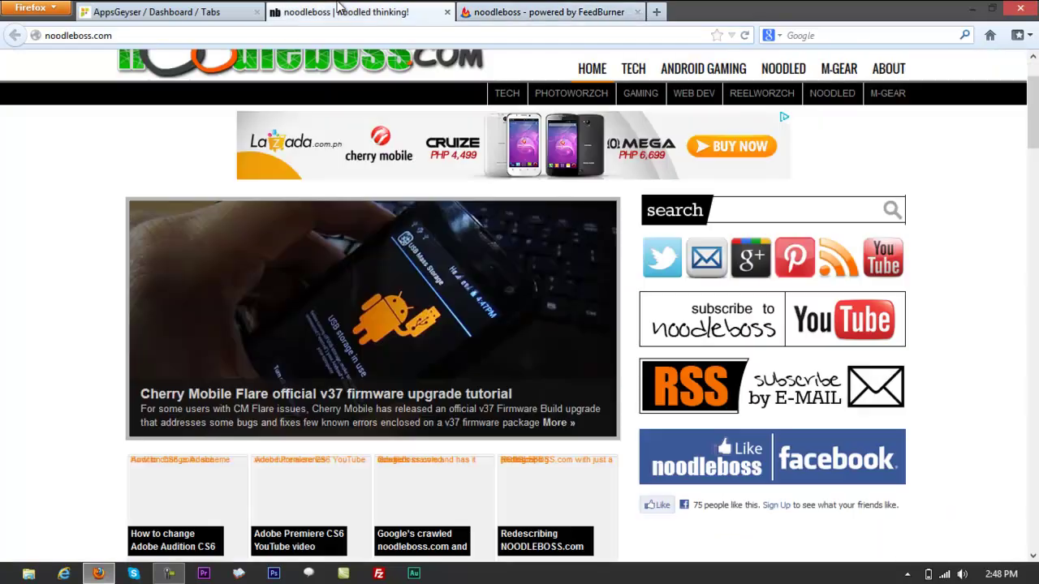
click(154, 10)
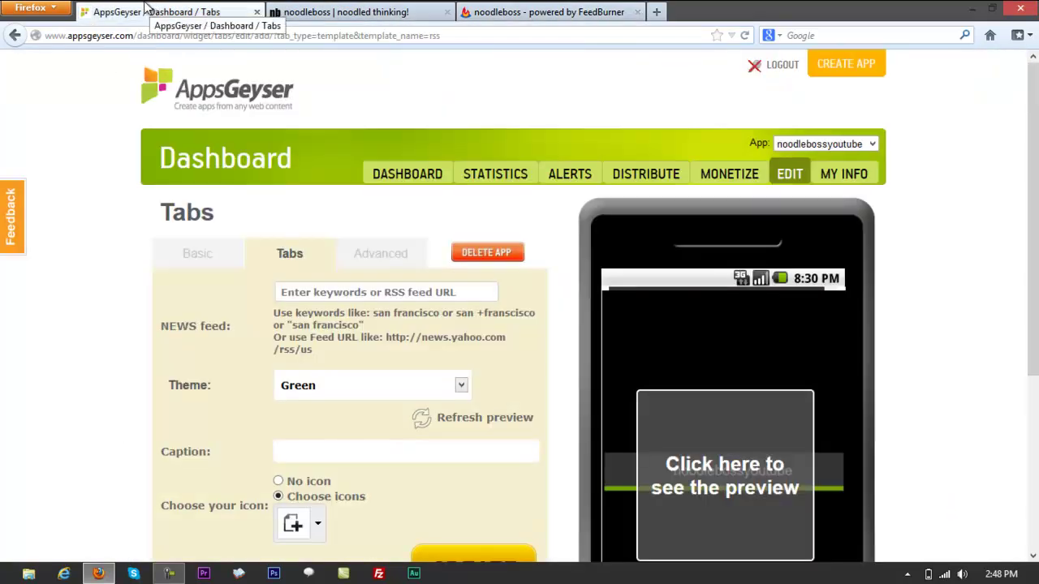
click(341, 292)
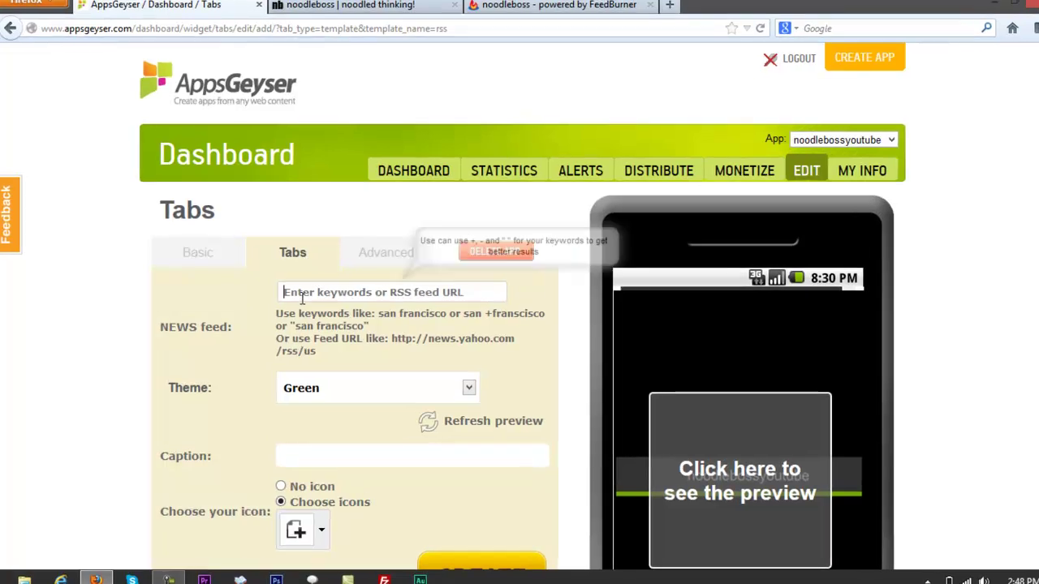
key(ctrl+v)
drag(396, 287, 353, 286)
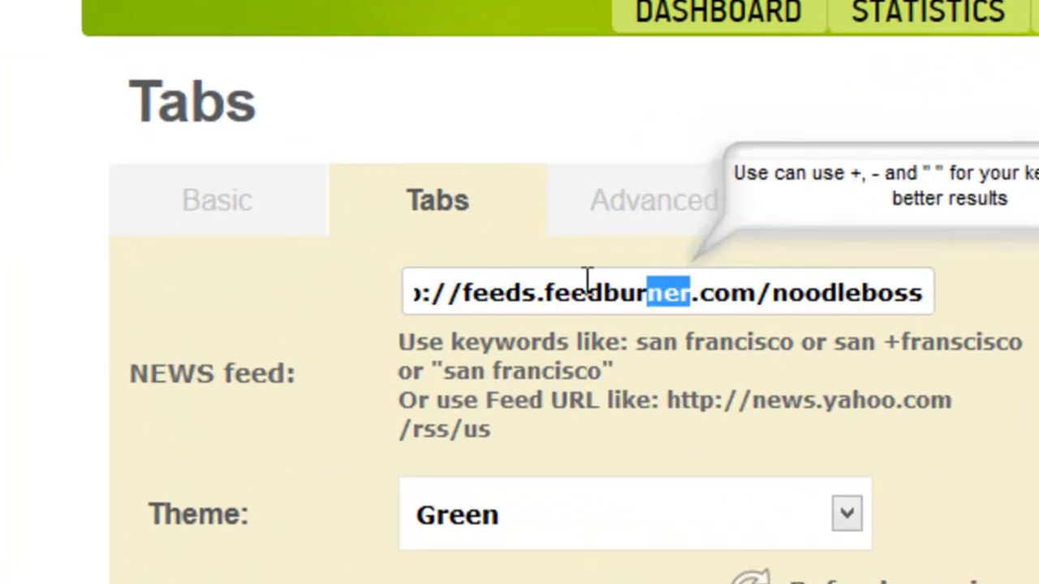
drag(588, 276, 378, 281)
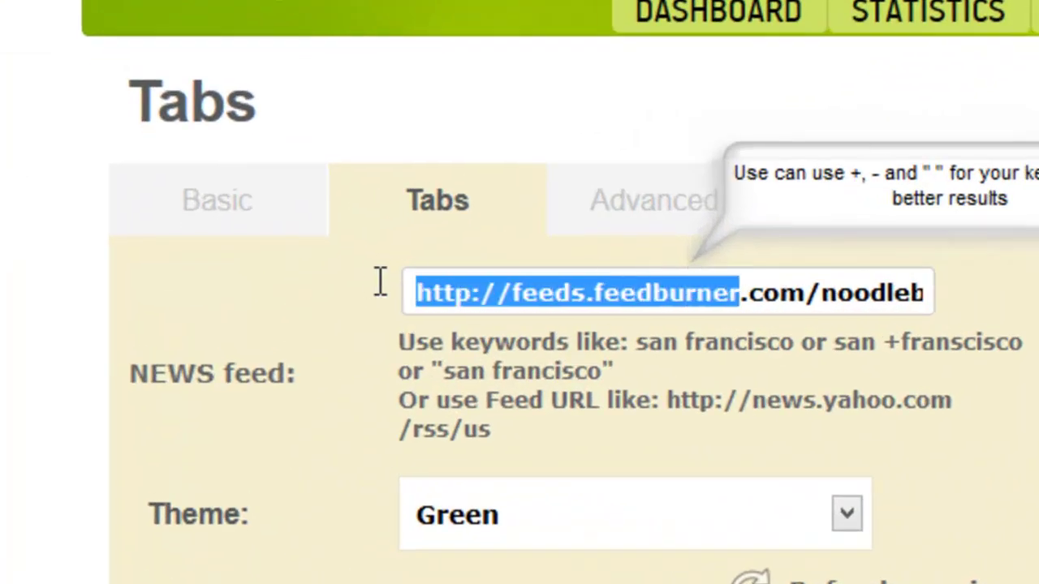
click(520, 281)
click(473, 294)
drag(473, 294, 413, 294)
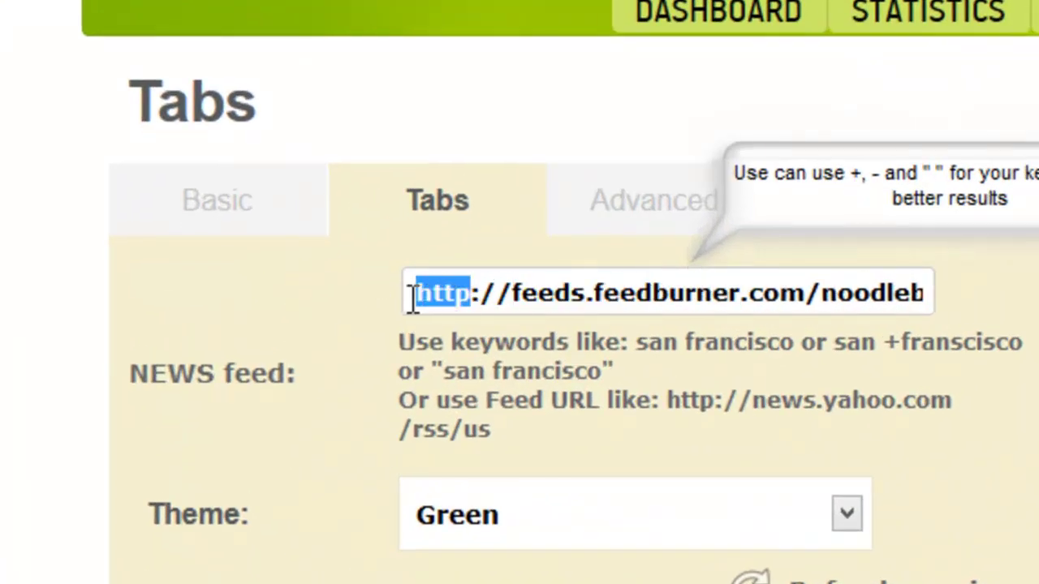
click(452, 297)
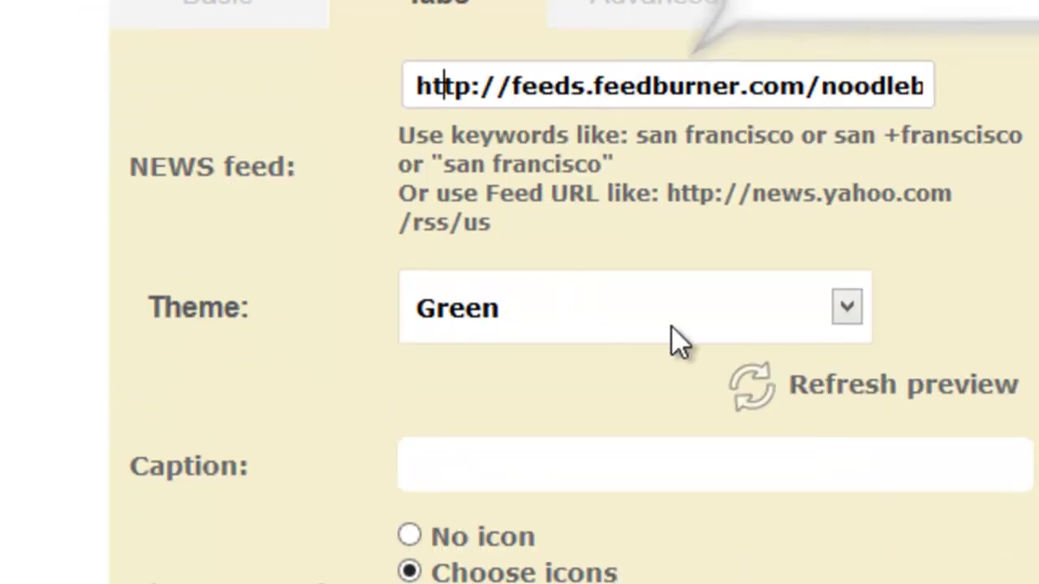
- Set the news feed's theme to Red and preview the feed's articles on the simulated phone
click(680, 326)
click(535, 475)
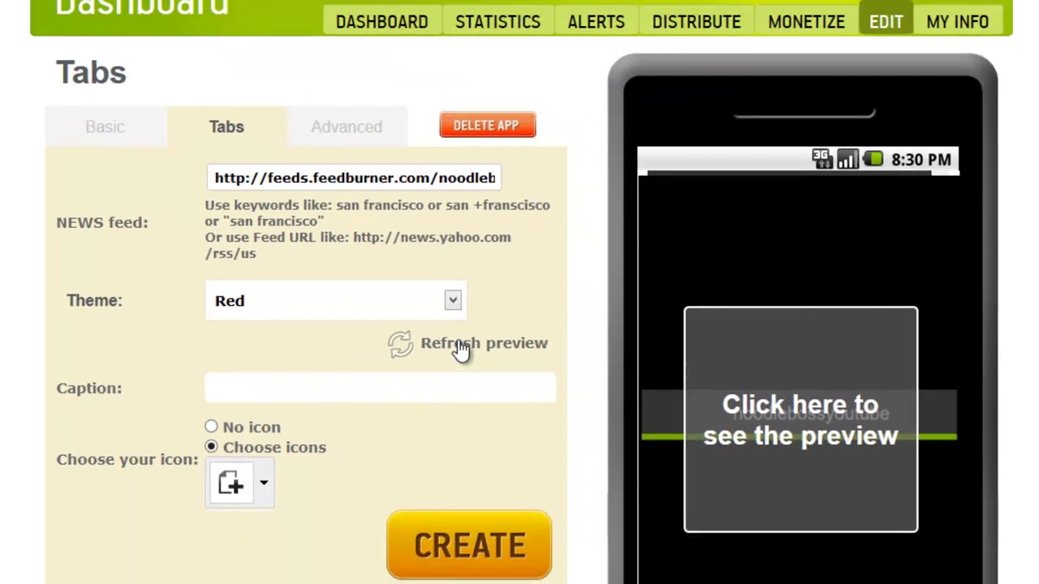
click(836, 386)
scroll(460, 357, down, 2)
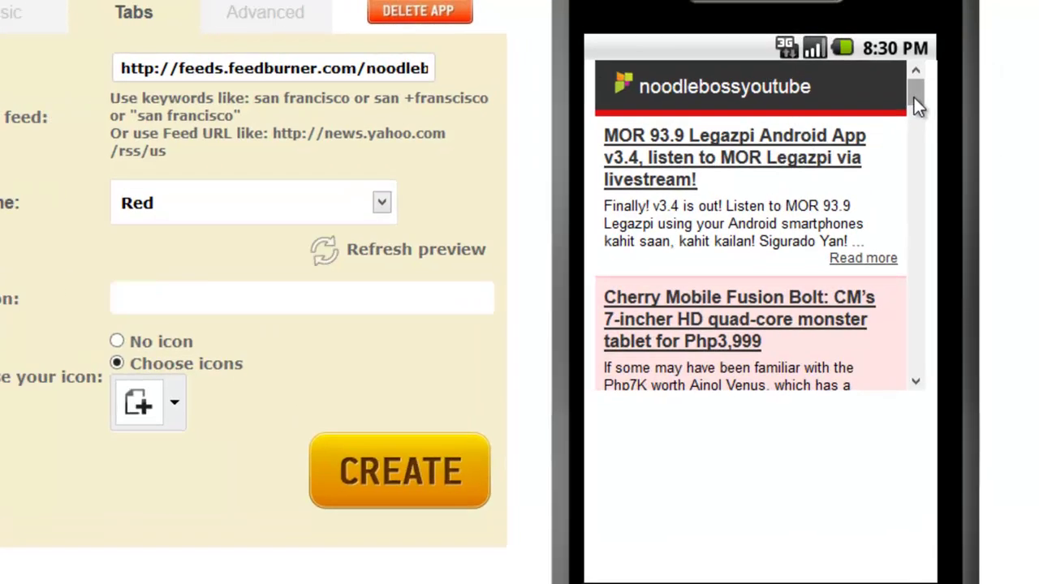
drag(940, 84, 941, 109)
drag(768, 162, 767, 512)
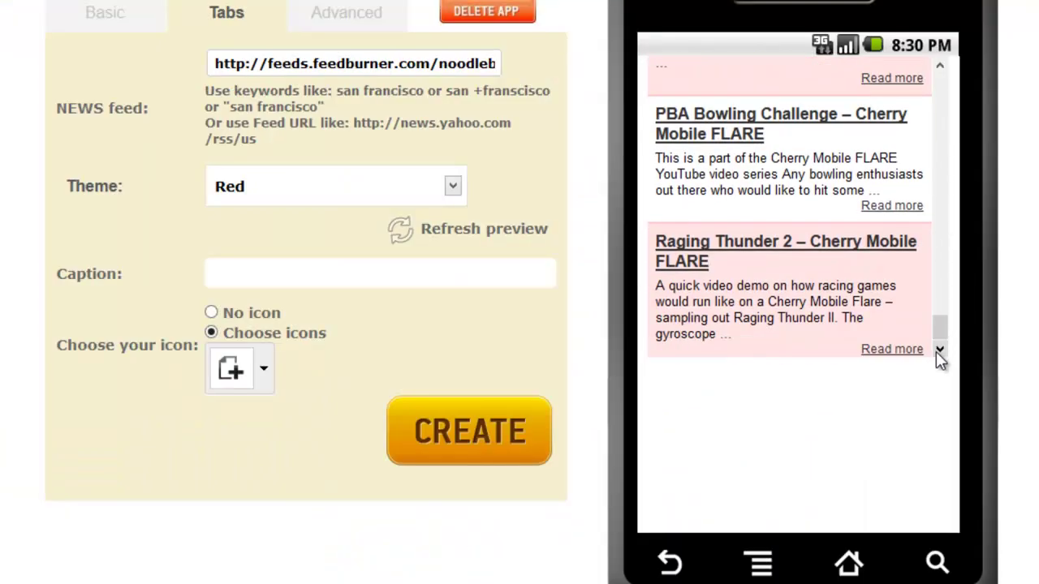
drag(940, 329, 937, 117)
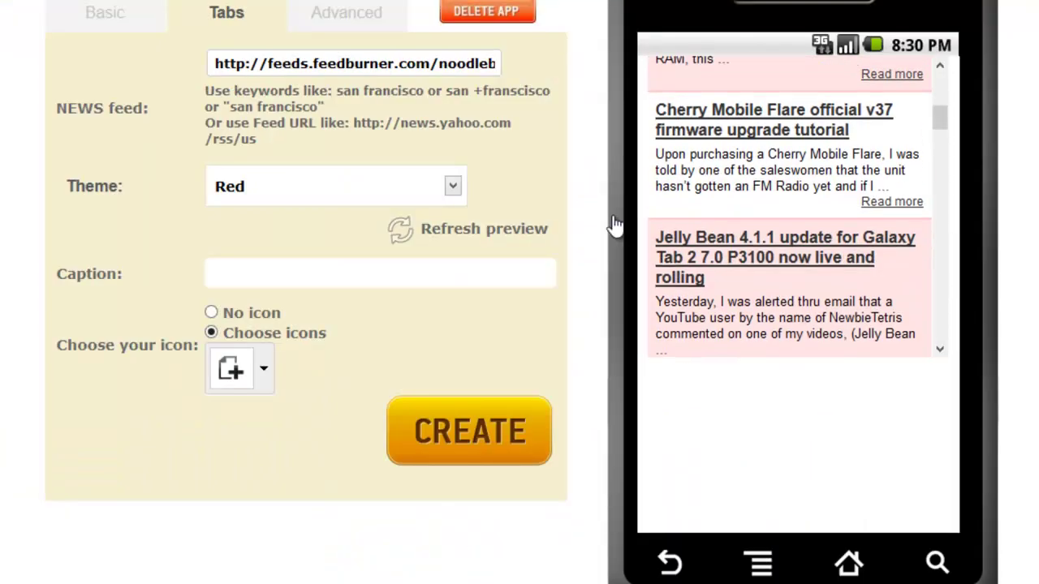
- Create the news feed tab with the caption RSS and a globe icon
click(263, 278)
text(RSS)
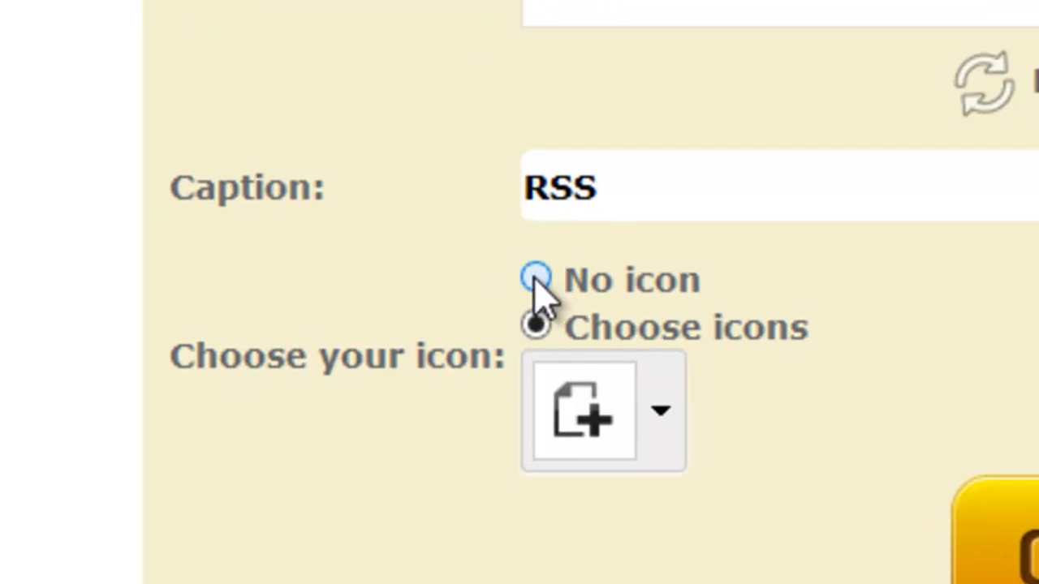
click(463, 285)
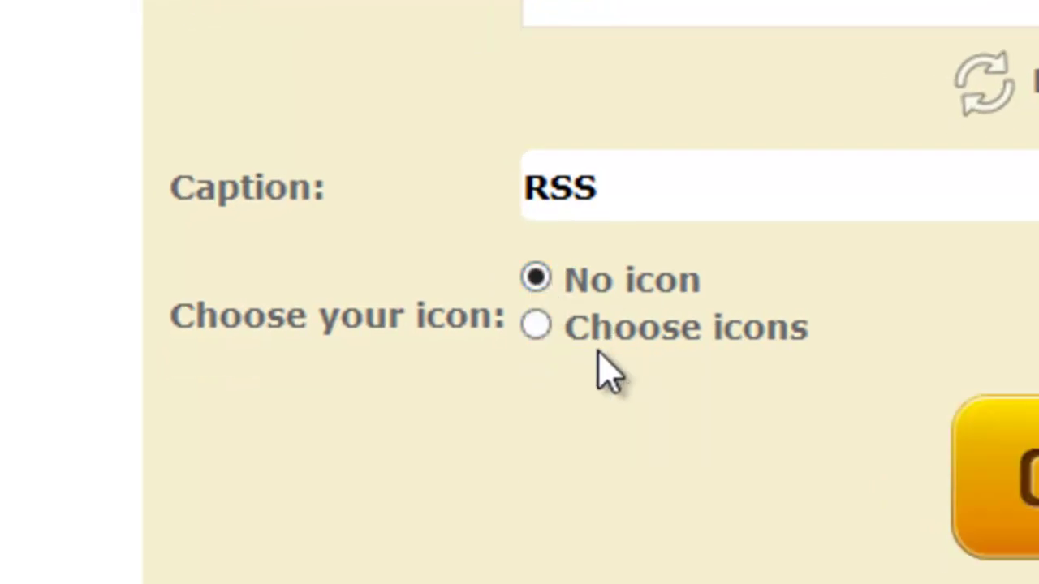
click(535, 327)
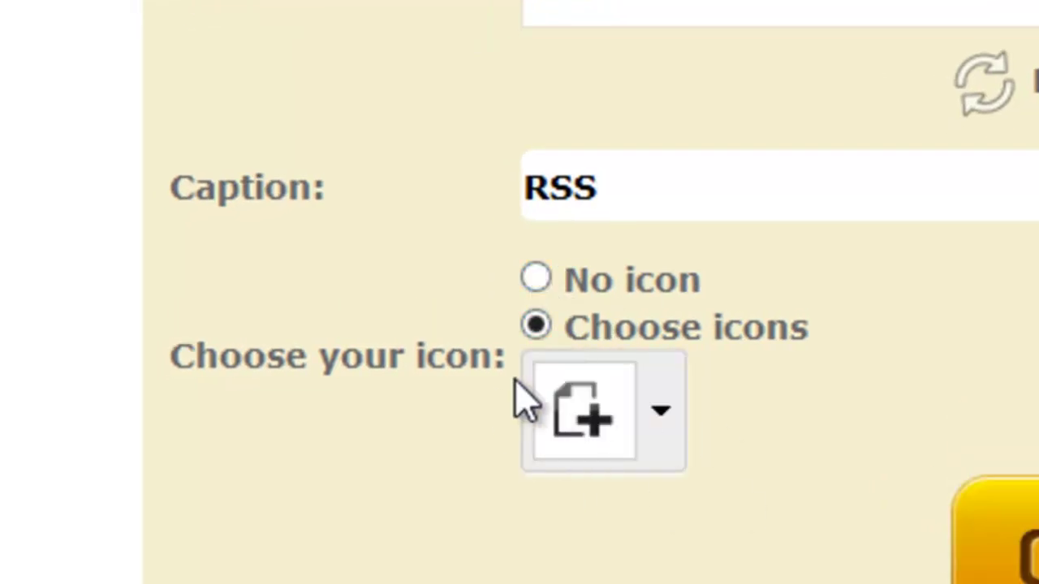
click(661, 413)
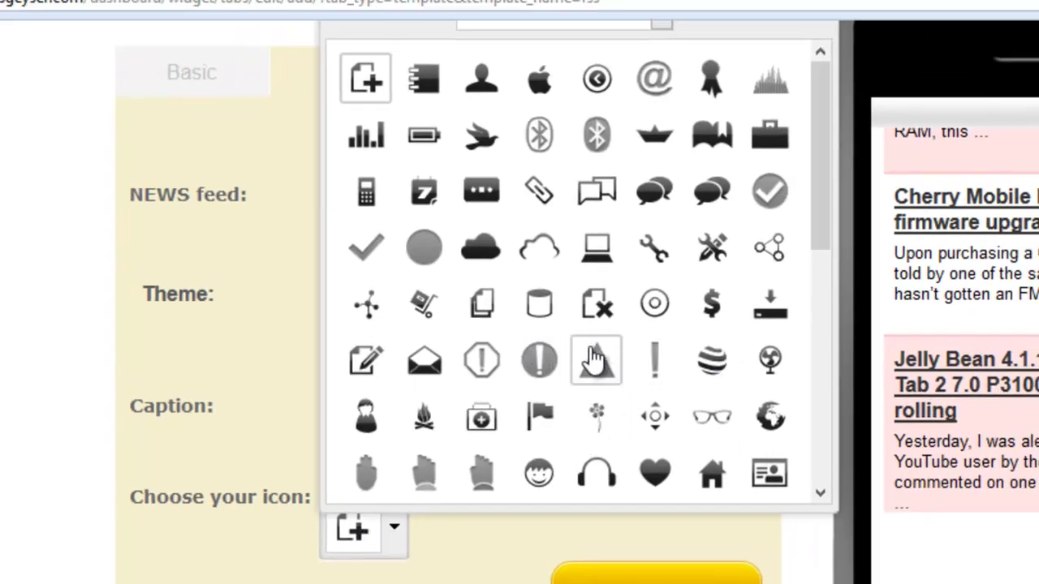
scroll(592, 359, down, 4)
click(596, 372)
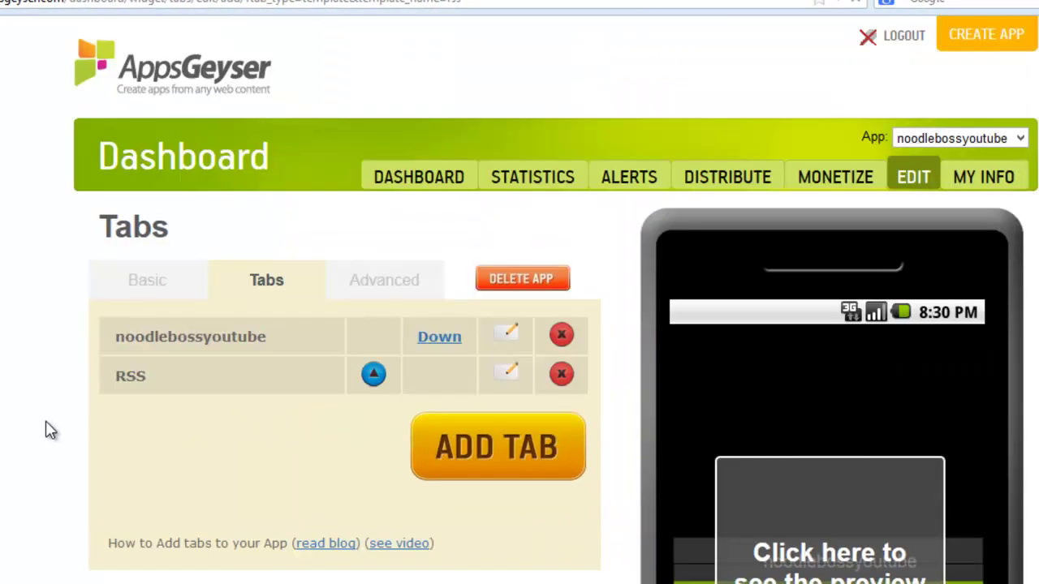
- Move the noodlebossyoutube tab below the RSS tab and preview the noodlebossyoutube tab on the simulated phone
scroll(42, 430, down, 3)
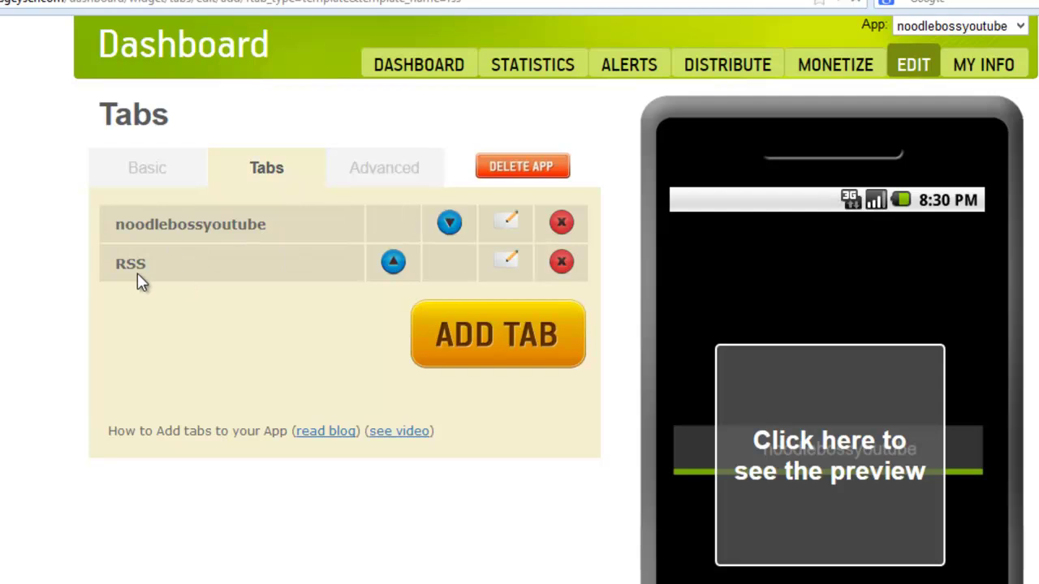
scroll(168, 358, down, 4)
scroll(165, 361, up, 6)
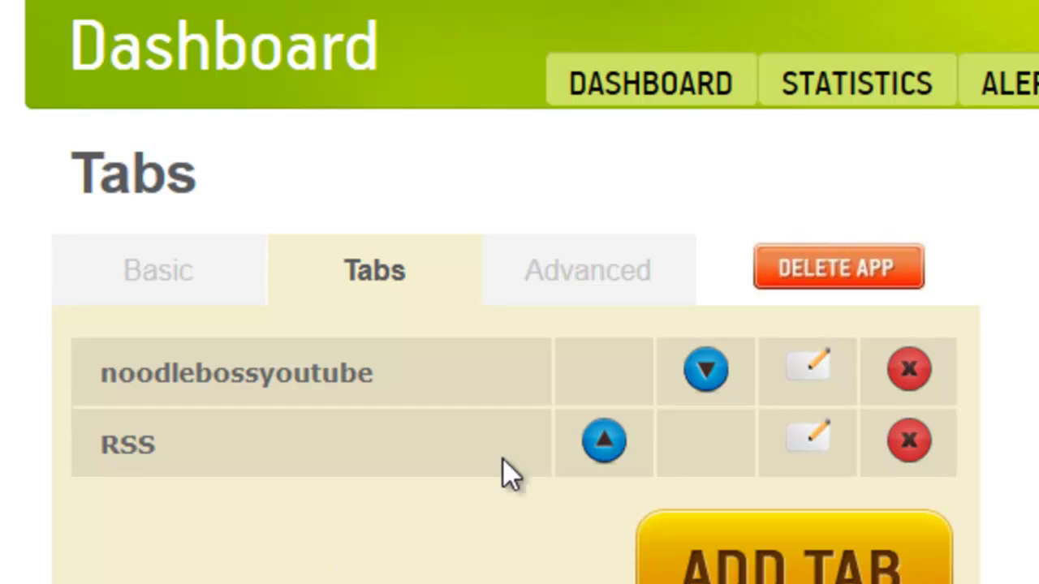
click(706, 371)
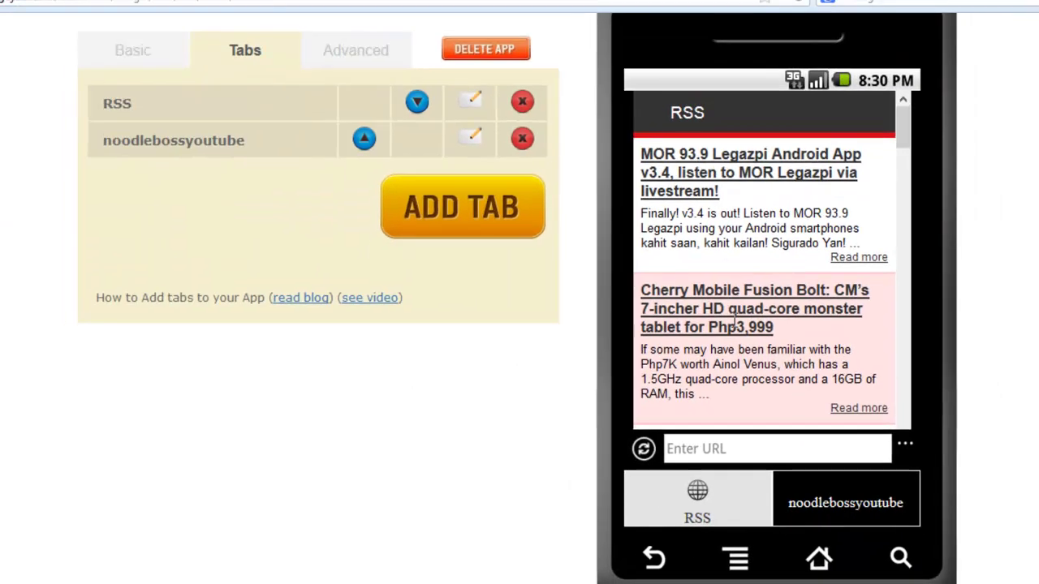
click(828, 494)
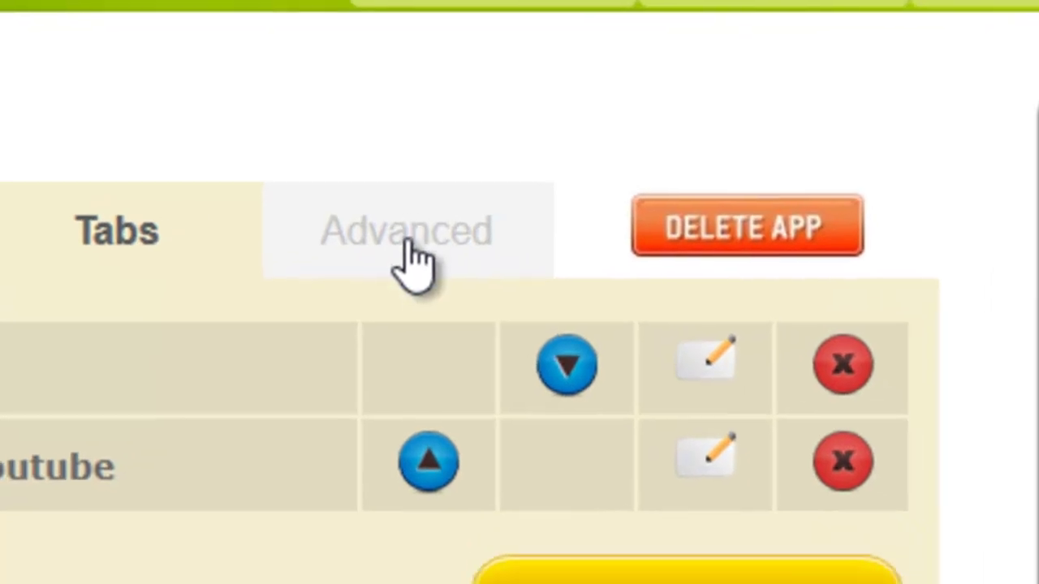
- In the app's advanced settings, permit it to get location data, set wallpaper and add a shortcut to the launch screen
click(412, 252)
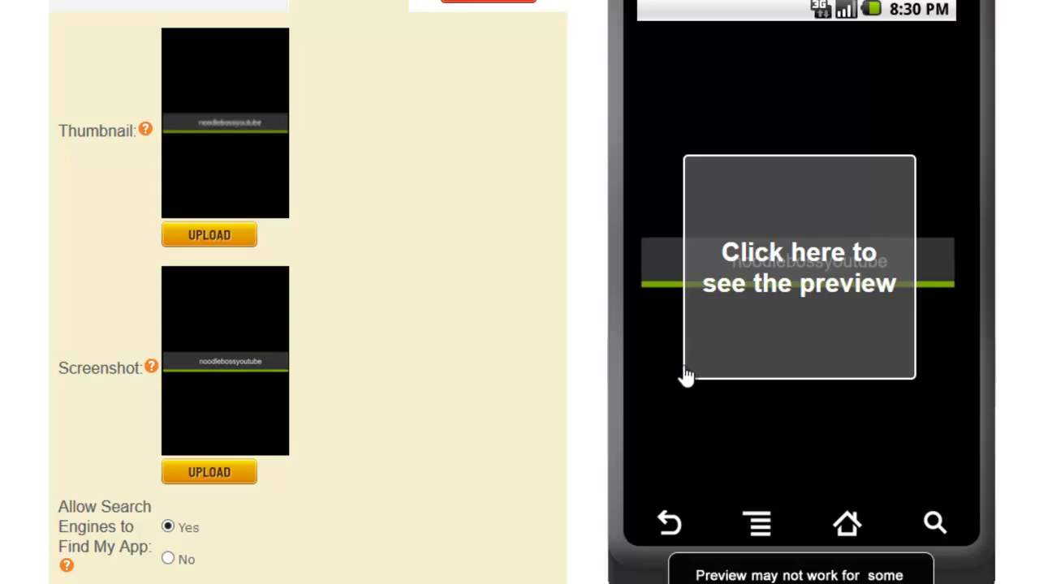
scroll(686, 375, down, 3)
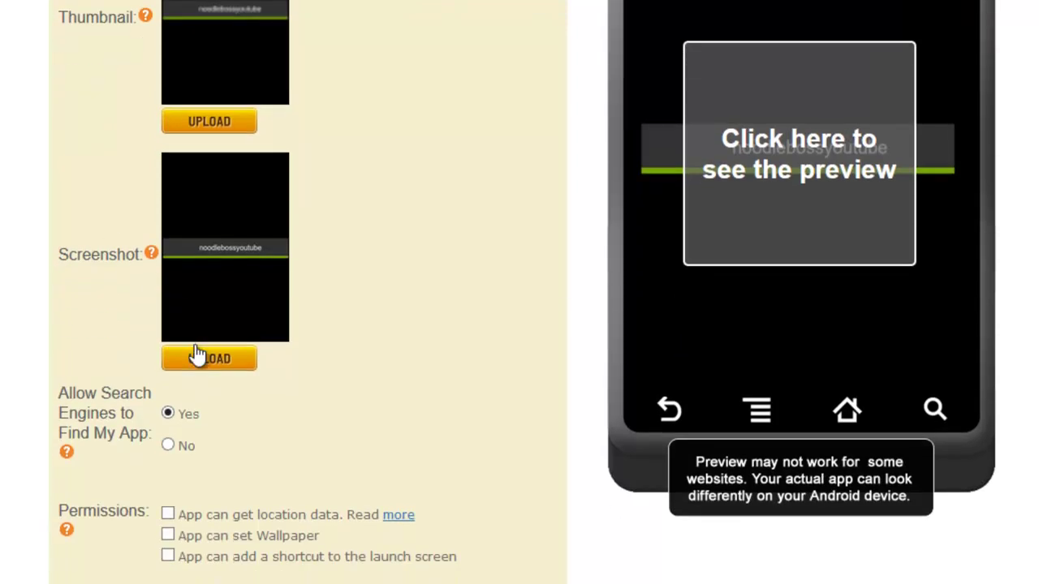
mouse_move(151, 254)
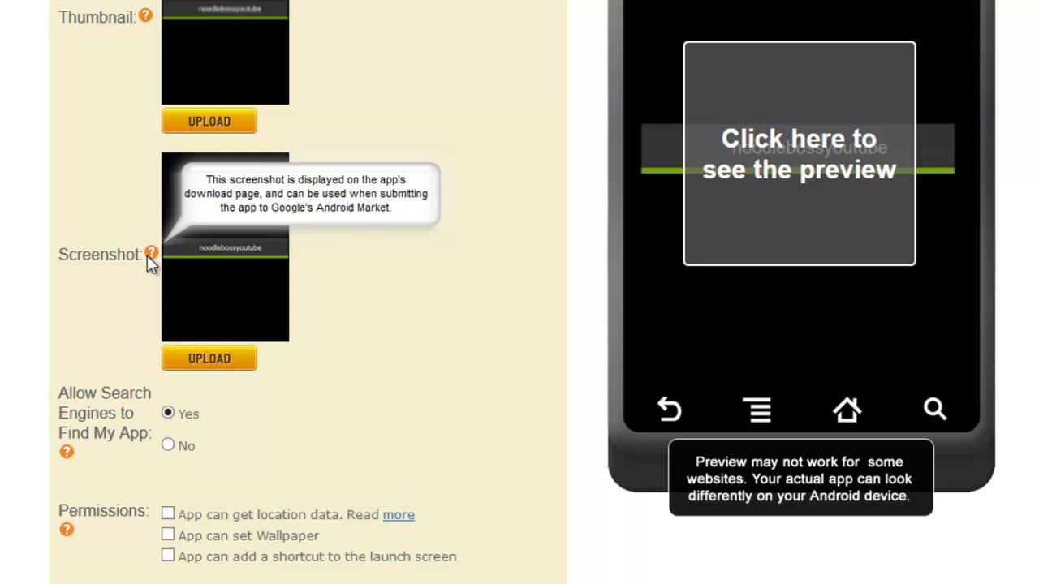
scroll(145, 253, down, 3)
scroll(134, 249, down, 3)
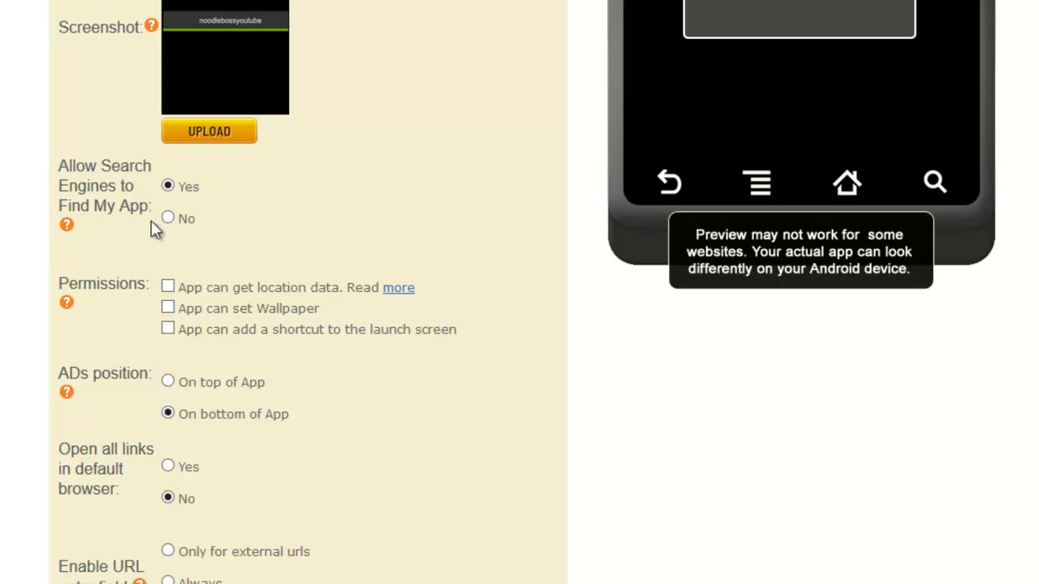
scroll(151, 220, down, 3)
click(167, 195)
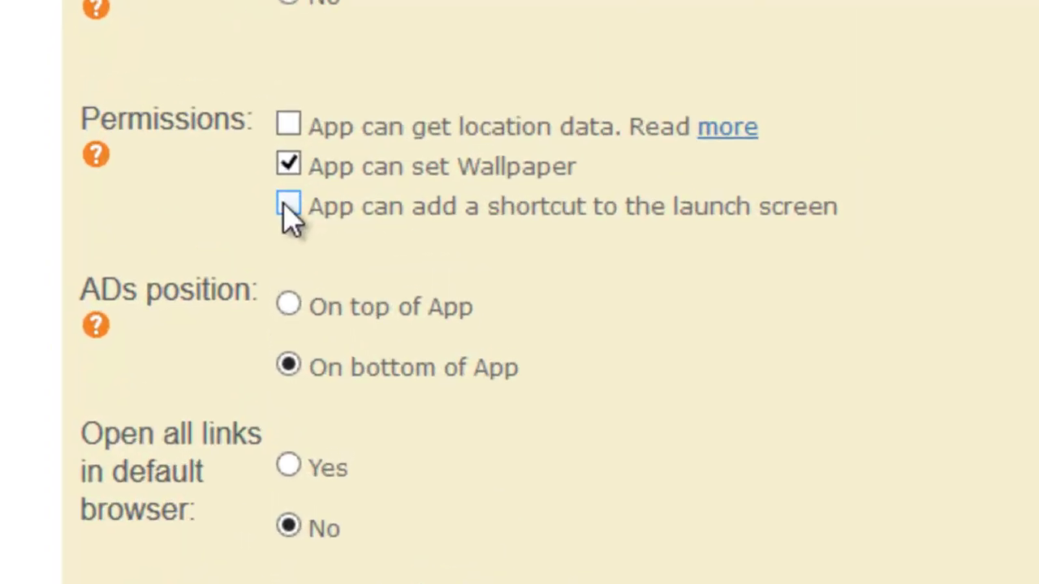
click(167, 216)
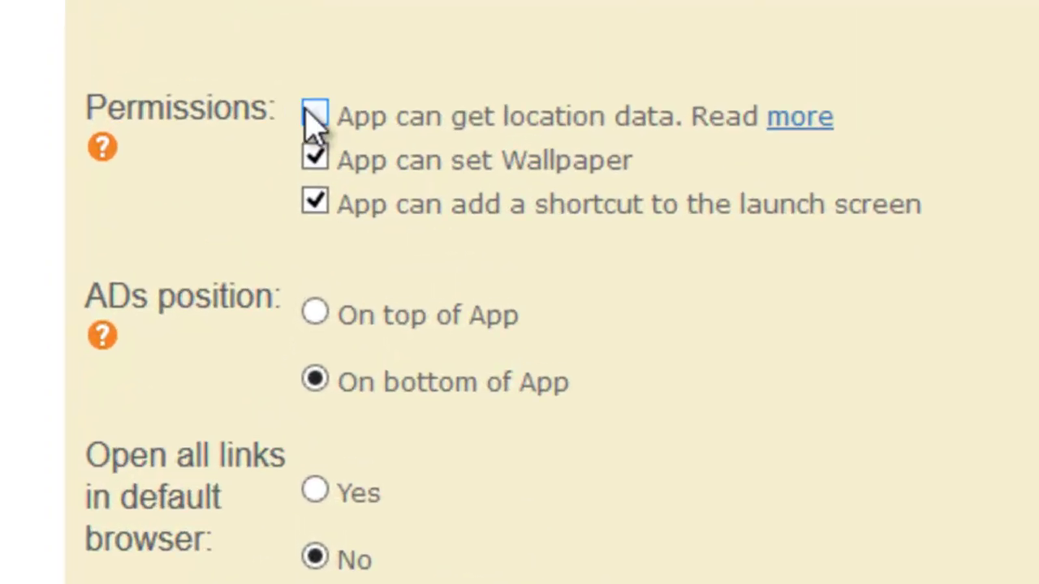
mouse_move(101, 151)
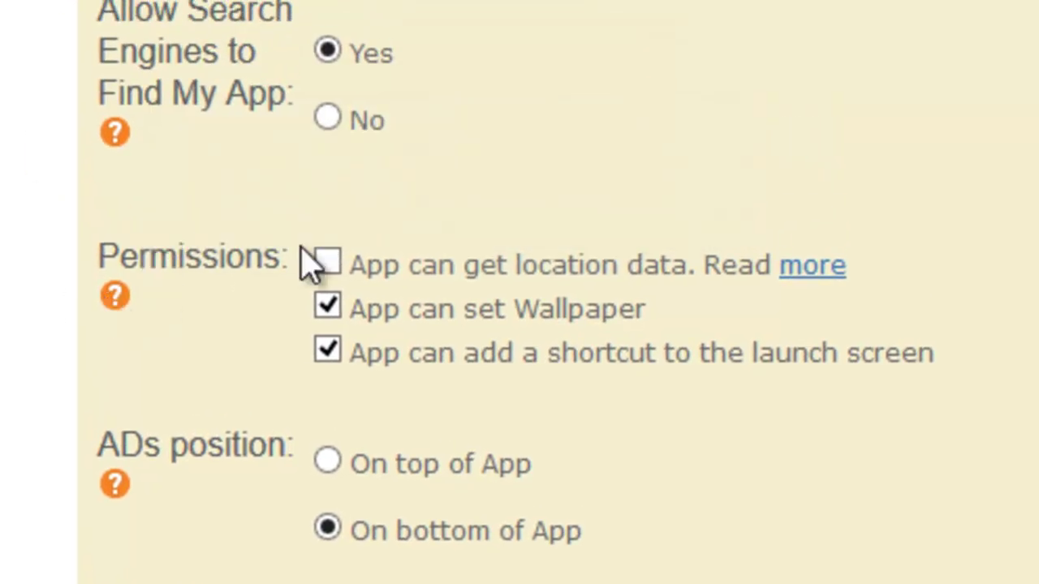
click(329, 266)
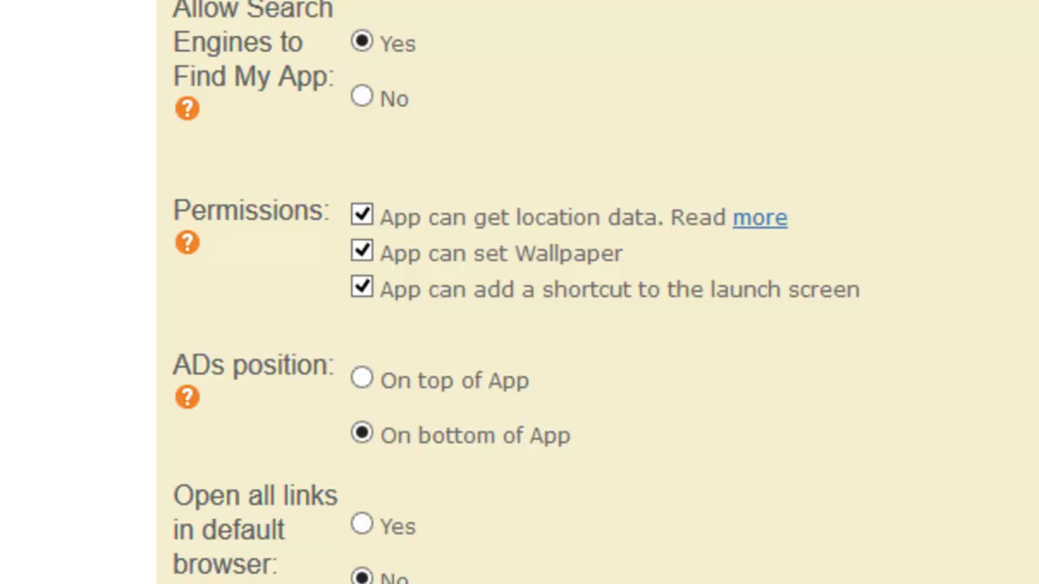
- Enable the "Refresh" button in the app menu within the advanced settings
scroll(519, 292, down, 2)
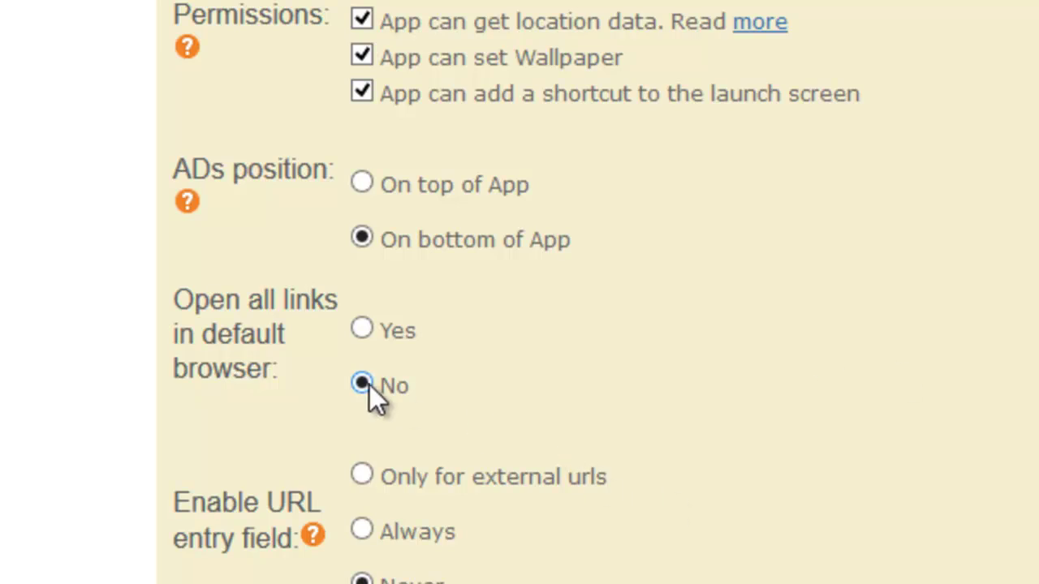
scroll(519, 292, up, 3)
scroll(405, 326, down, 4)
scroll(424, 389, down, 2)
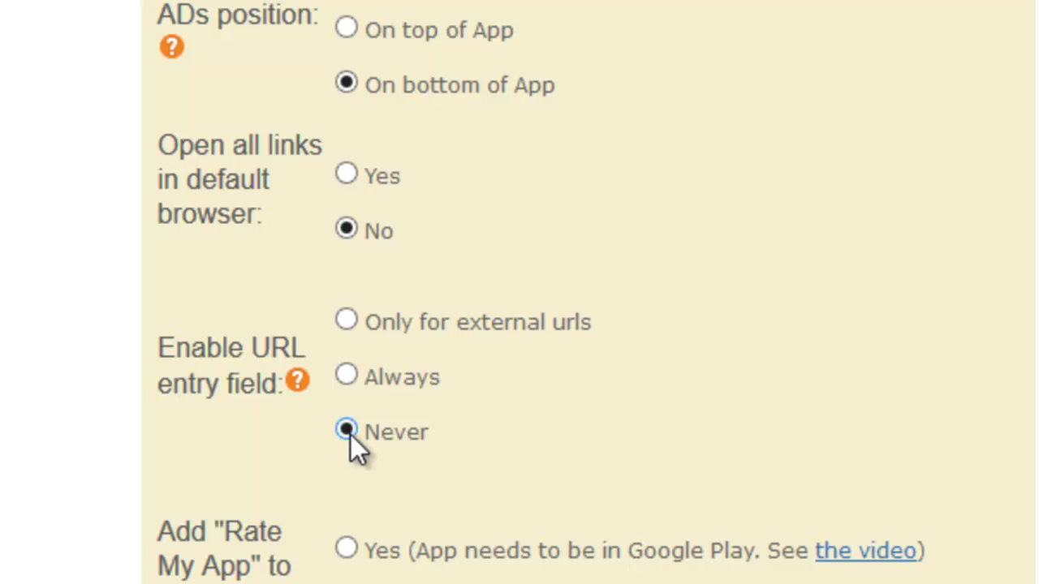
scroll(780, 429, down, 2)
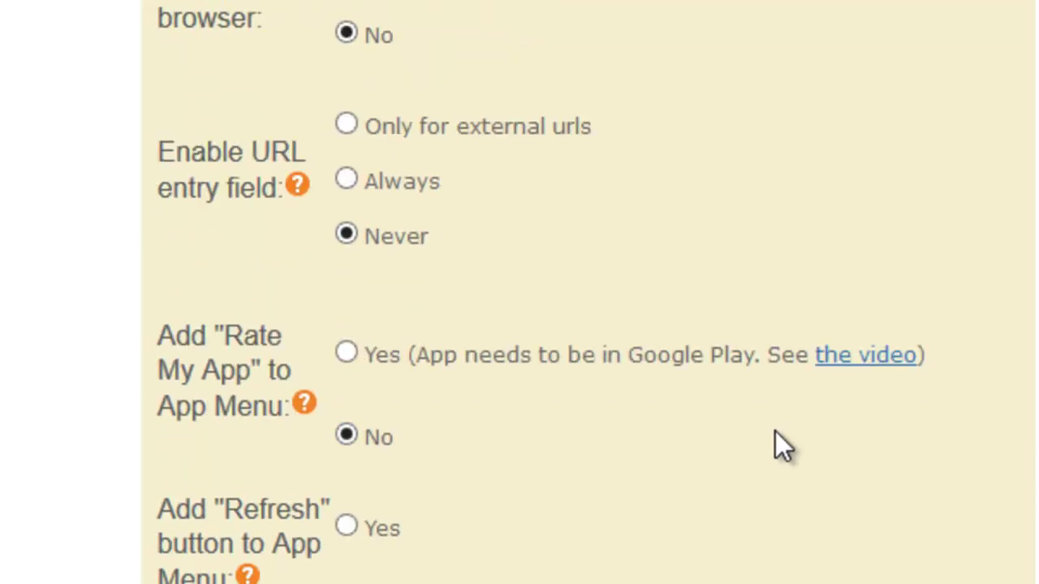
scroll(773, 432, down, 2)
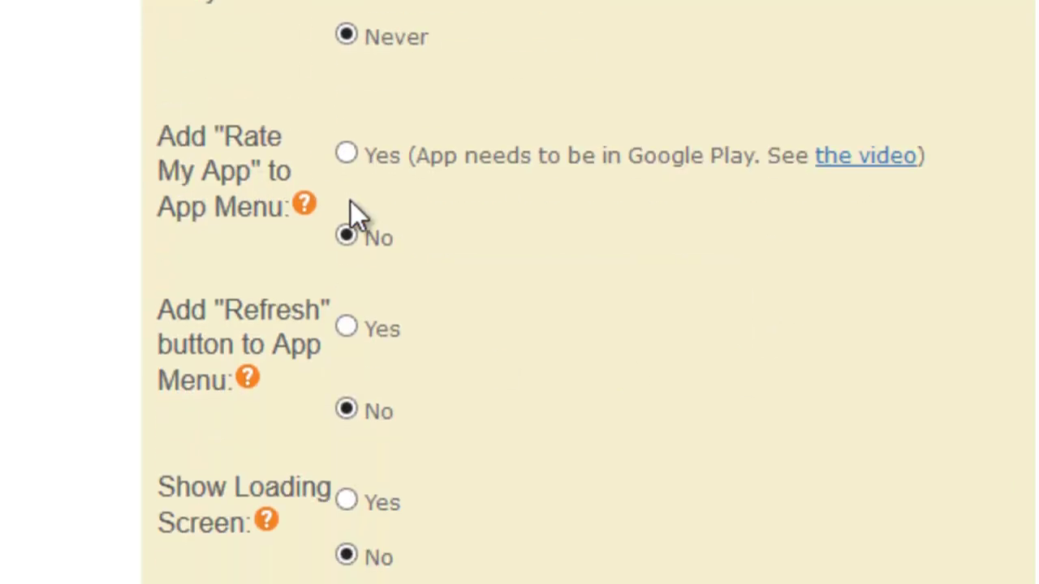
scroll(351, 201, down, 2)
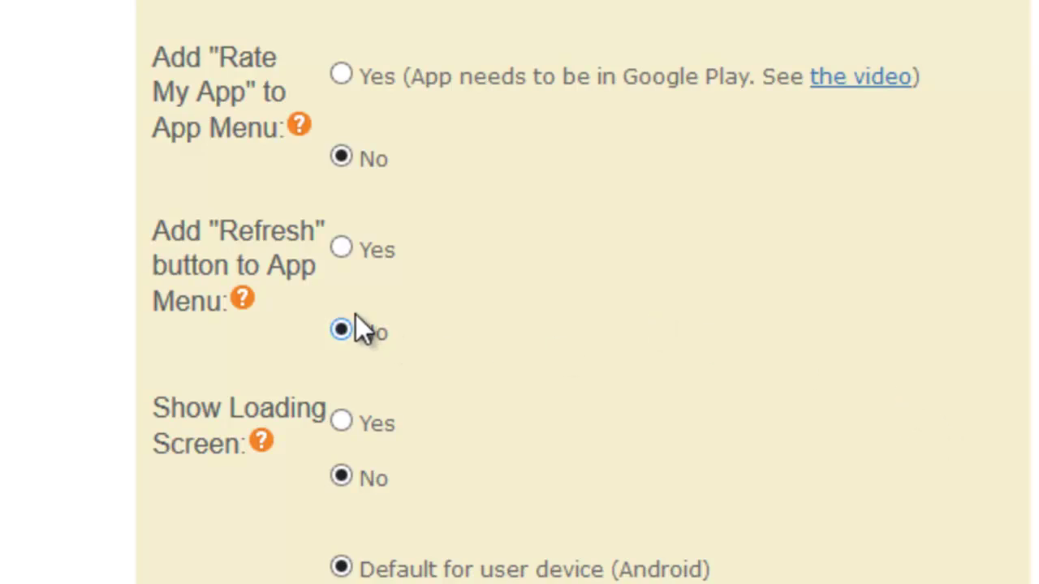
click(342, 249)
scroll(519, 292, down, 3)
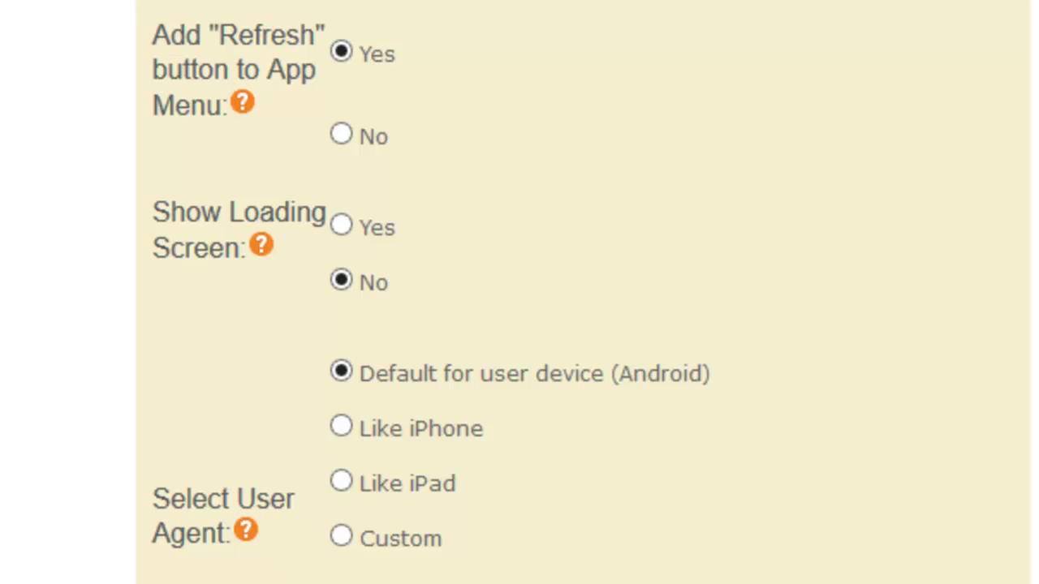
- In the advanced settings, set the app to drop all cookies and prevent it from going to sleep mode
scroll(519, 292, down, 3)
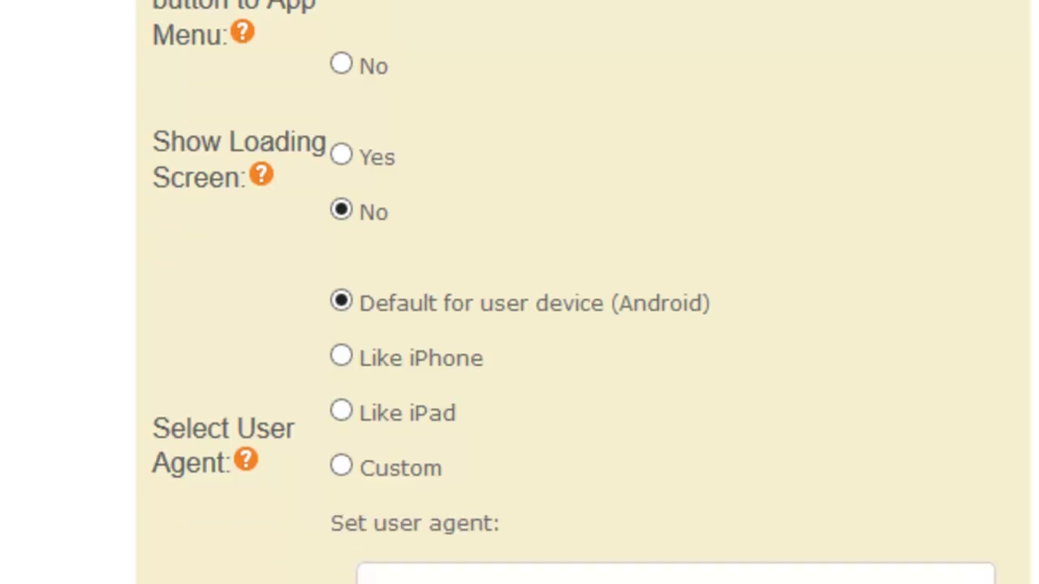
scroll(690, 52, down, 3)
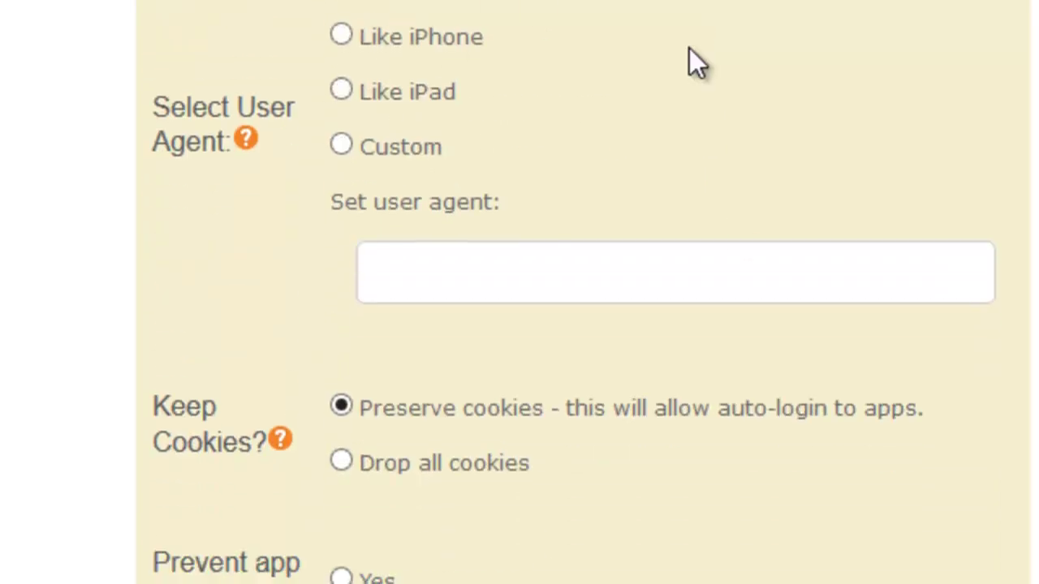
scroll(529, 76, down, 3)
scroll(199, 40, up, 3)
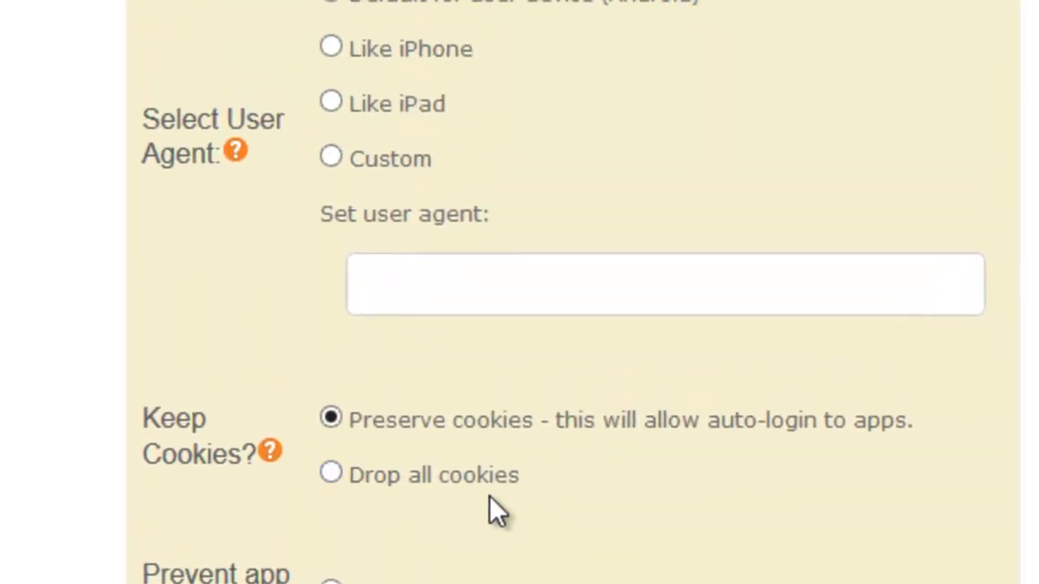
scroll(489, 496, down, 3)
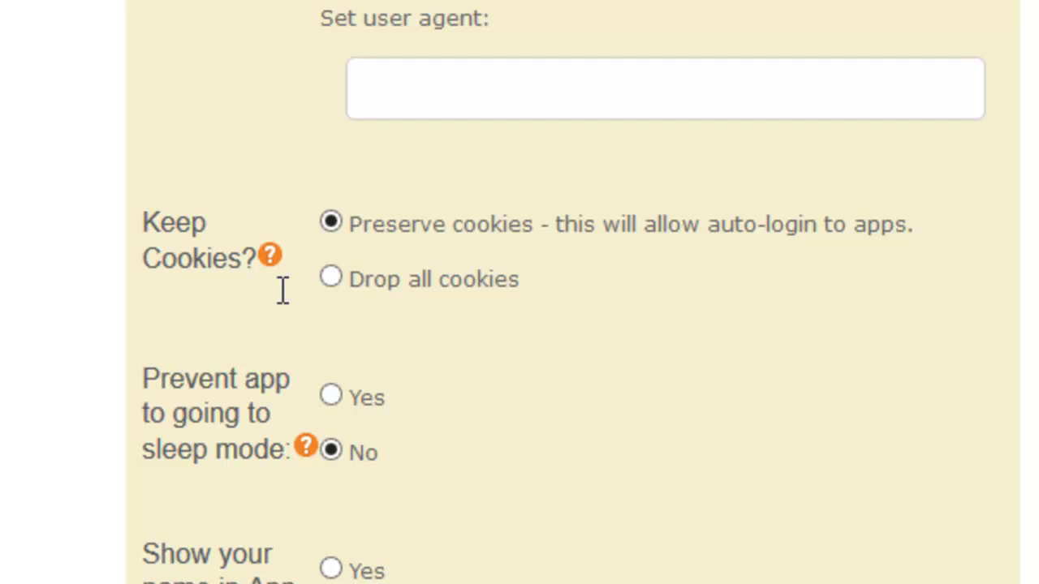
click(359, 274)
click(323, 392)
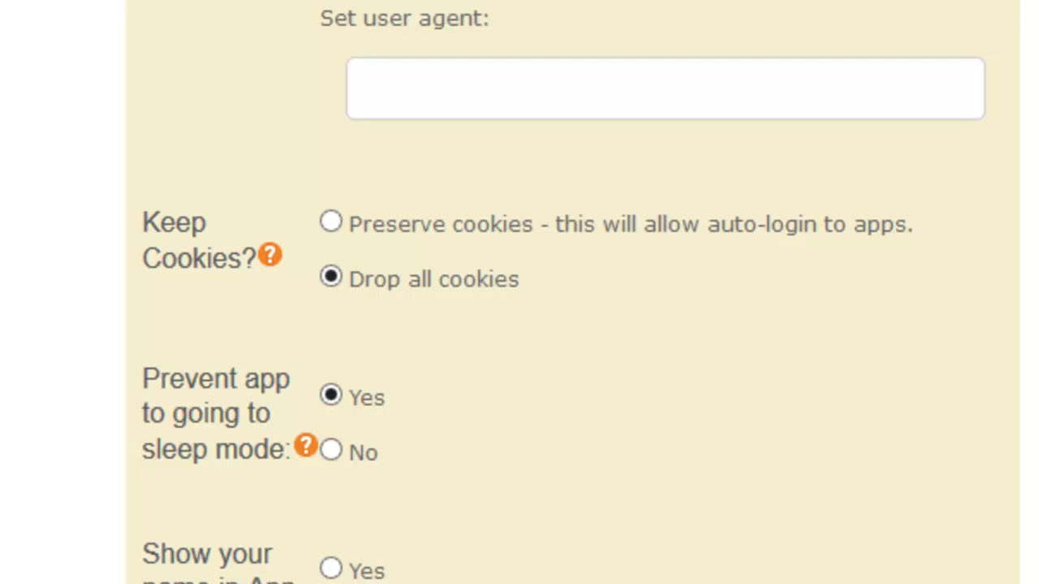
- Enable showing your name on the app's about page and submit the advanced settings
scroll(520, 292, down, 5)
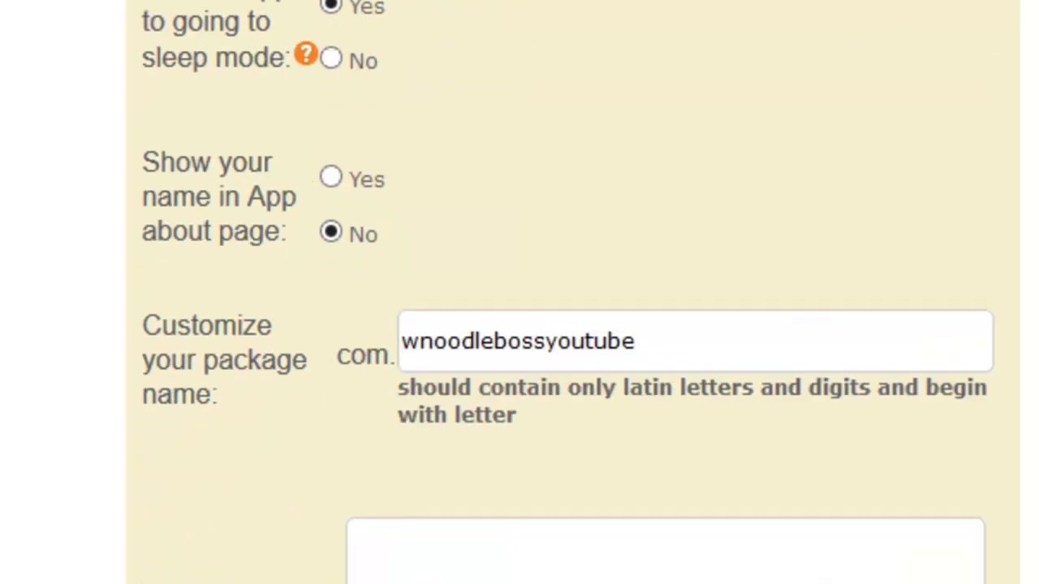
click(328, 178)
scroll(519, 292, down, 3)
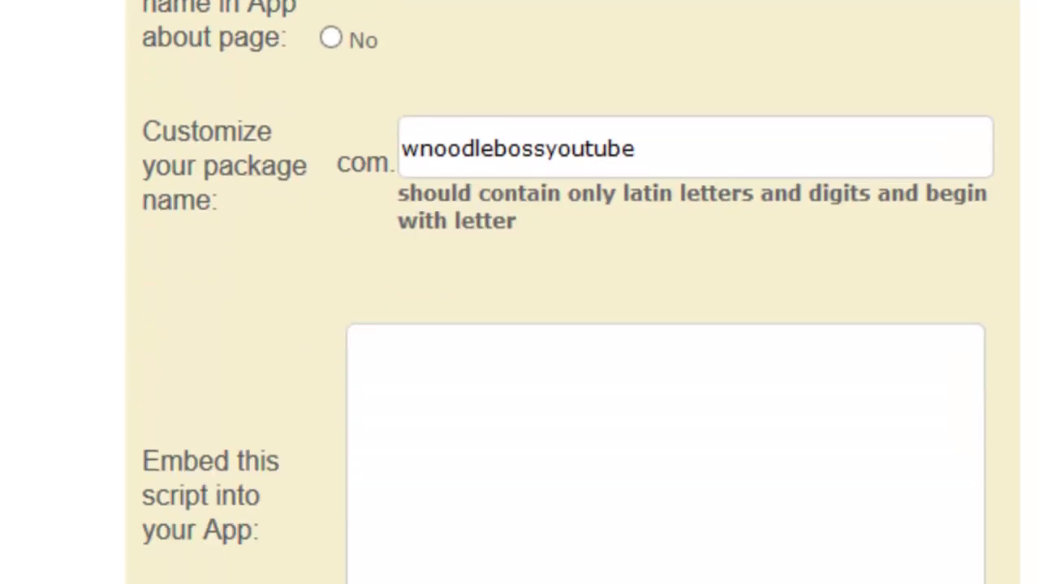
click(658, 417)
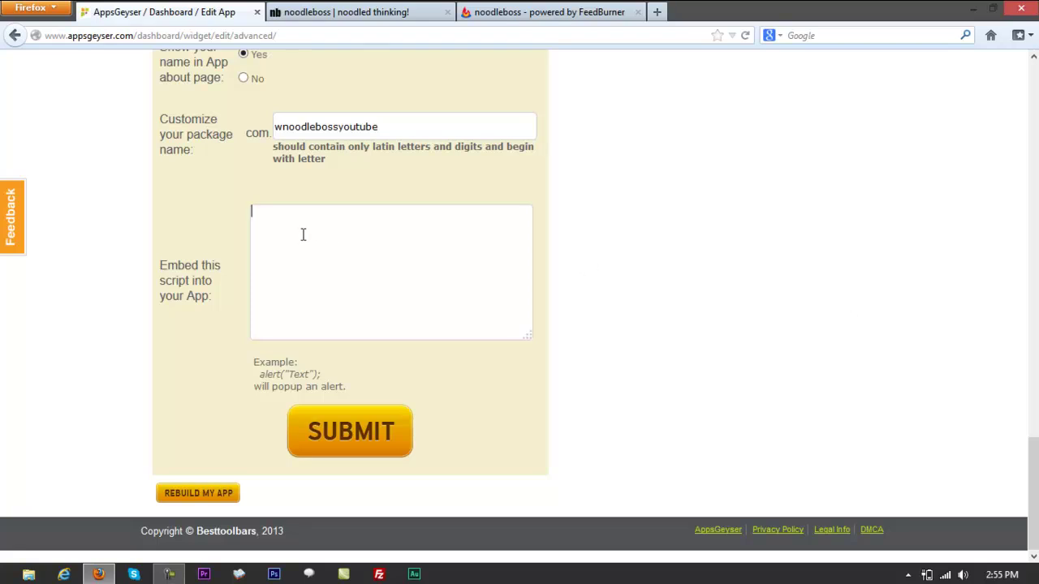
scroll(702, 292, up, 10)
scroll(939, 246, up, 5)
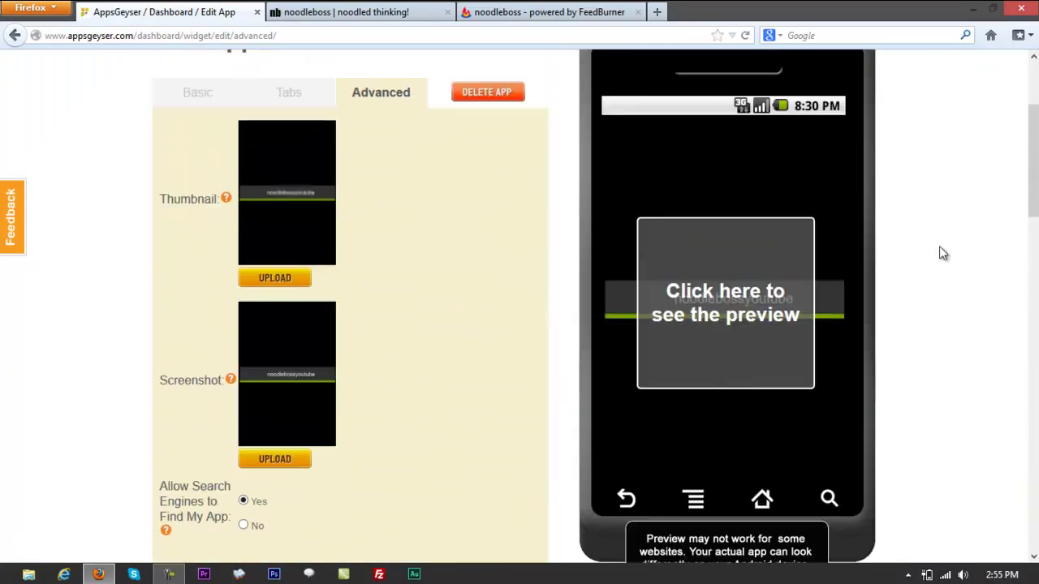
scroll(942, 267, down, 15)
scroll(694, 521, down, 5)
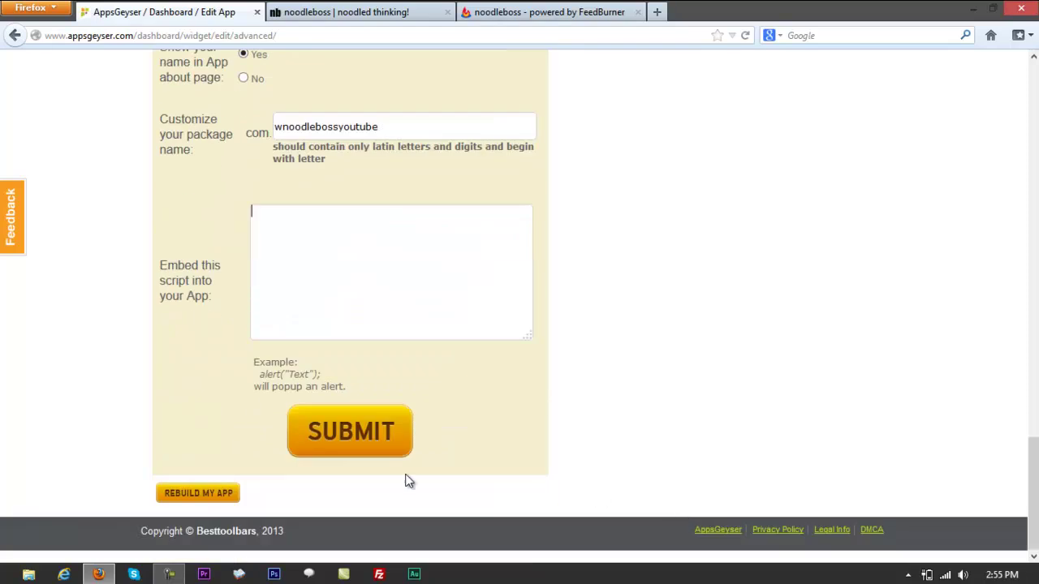
click(349, 446)
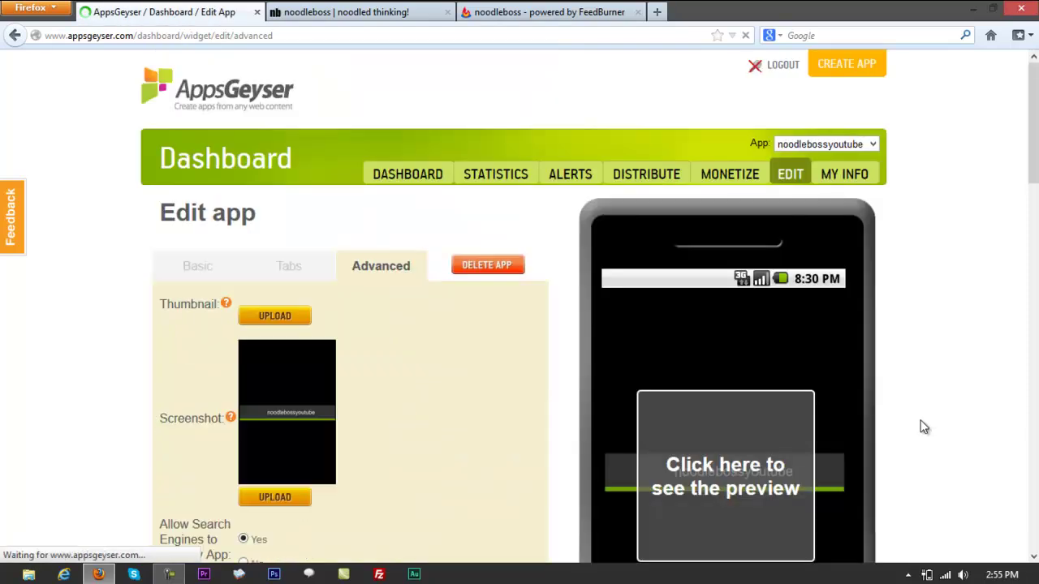
- Start adding a new tab of the HTML Code type to the app
scroll(919, 420, down, 5)
scroll(916, 422, up, 3)
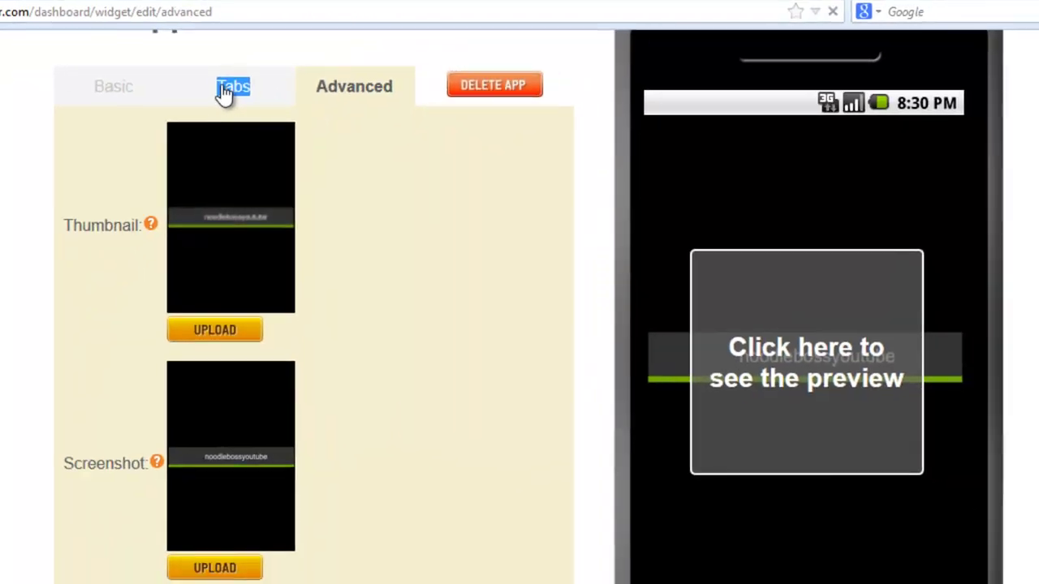
click(224, 89)
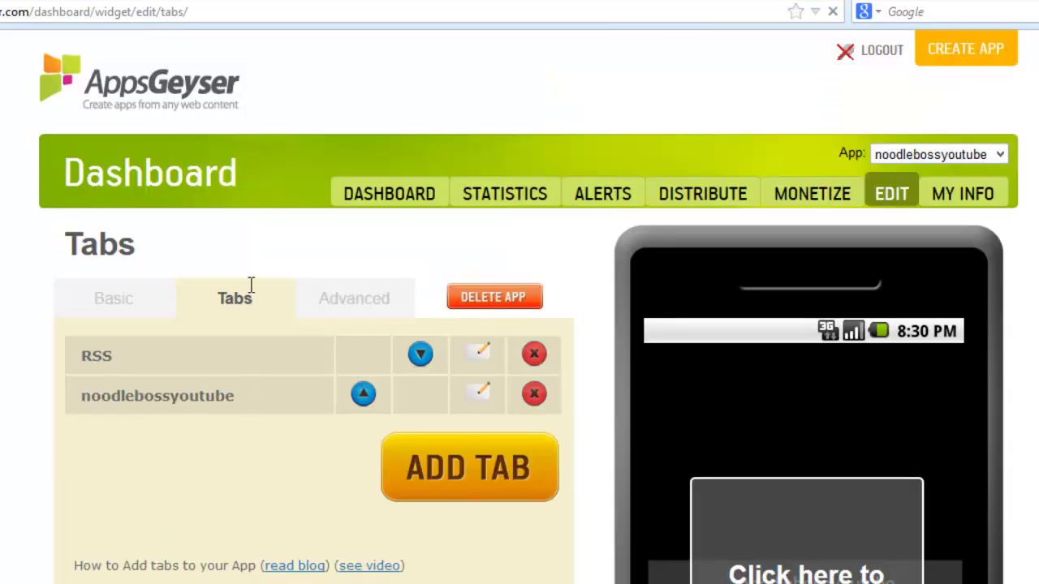
click(485, 464)
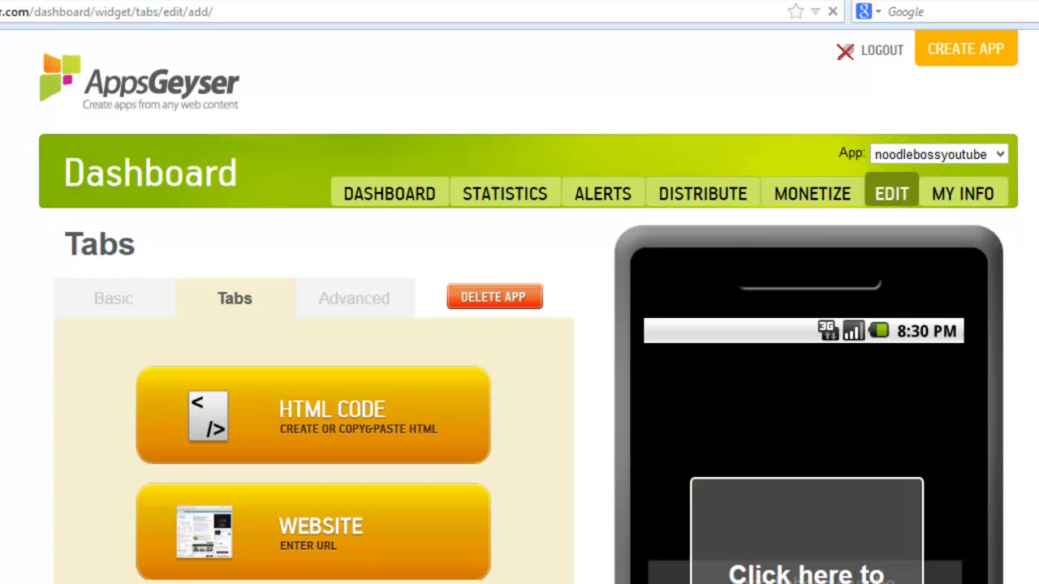
click(291, 412)
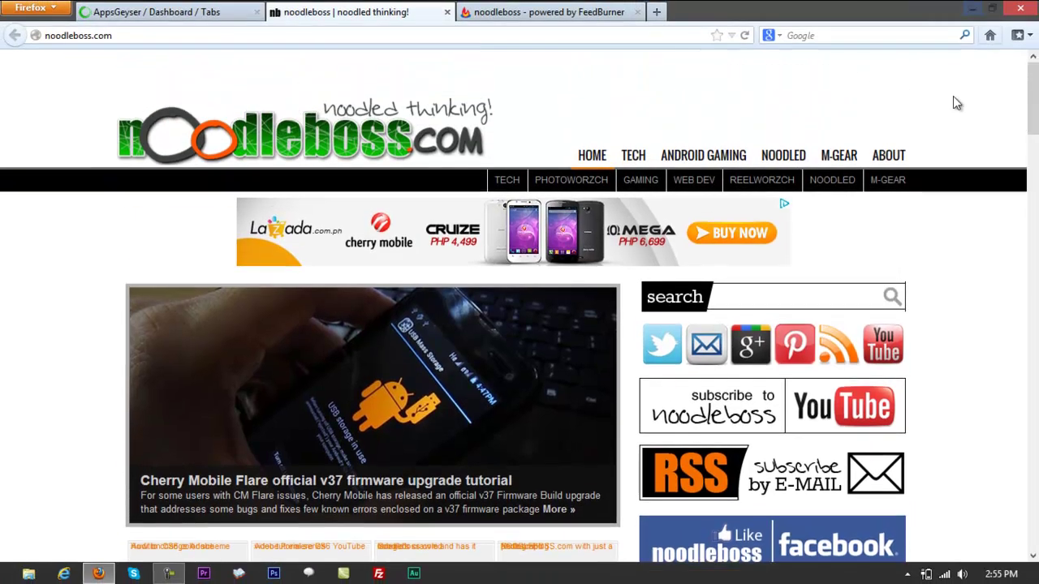
- On the noodleboss.com About page, copy the section "FROM WHAT COUNTRY ARE THESE NOODLES BAKED?" with its two paragraphs
click(917, 149)
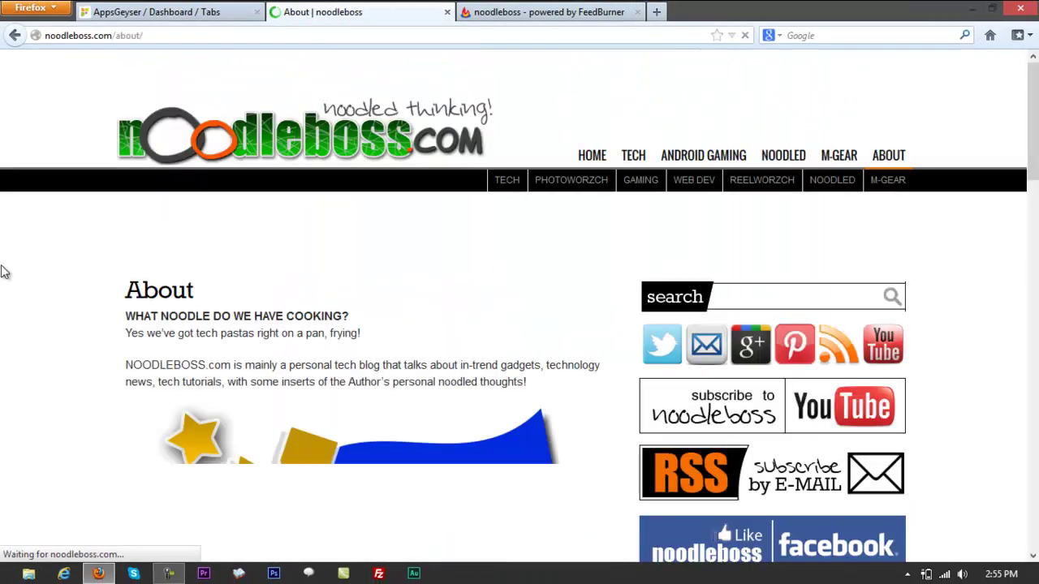
scroll(4, 276, down, 3)
scroll(4, 279, down, 6)
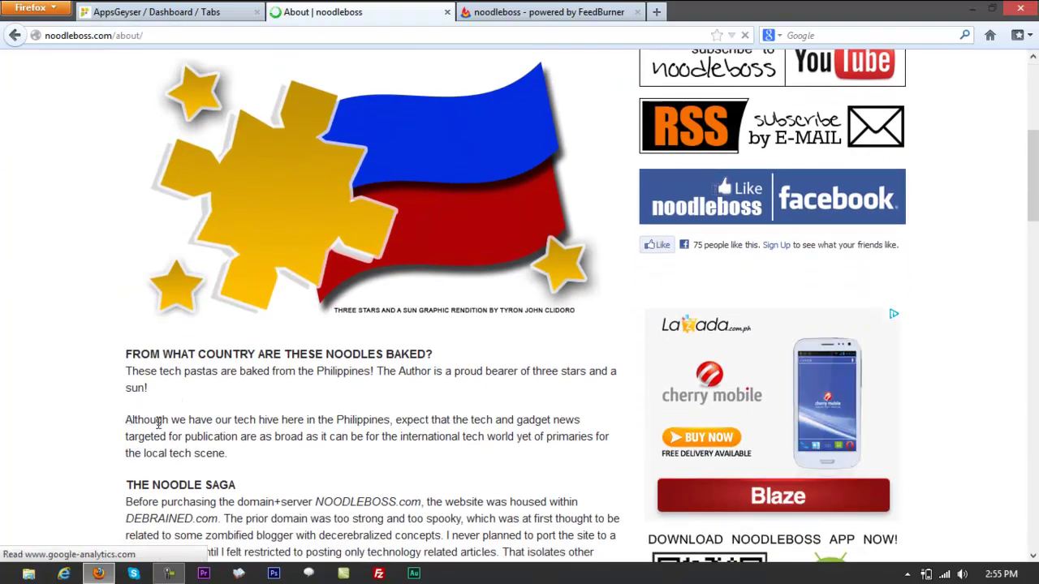
drag(229, 455, 128, 354)
key(ctrl+c)
drag(227, 455, 130, 353)
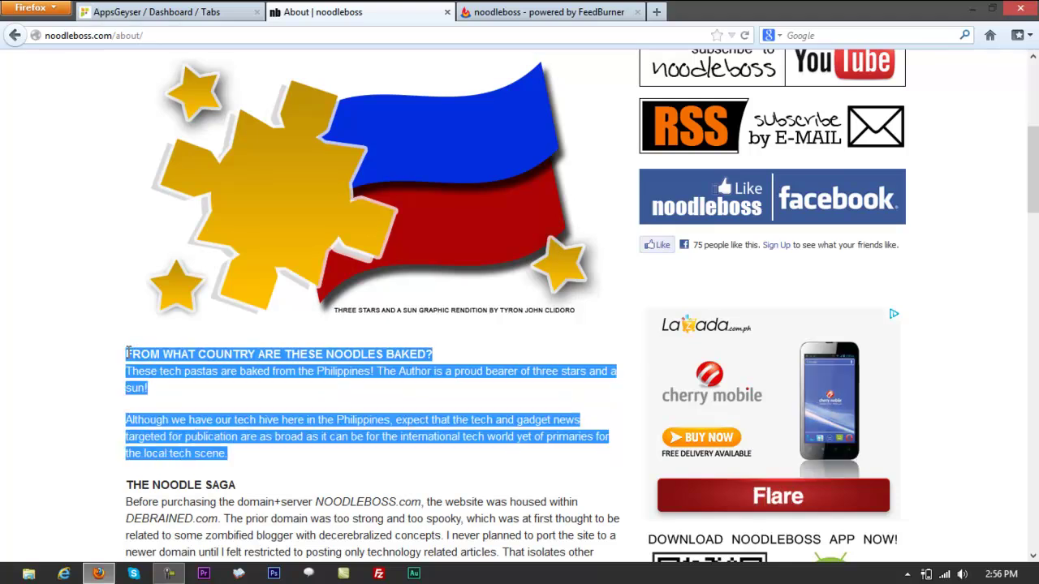
- Paste the copied About section into the new AppsGeyser tab's HTML editor and center all of its text
click(195, 11)
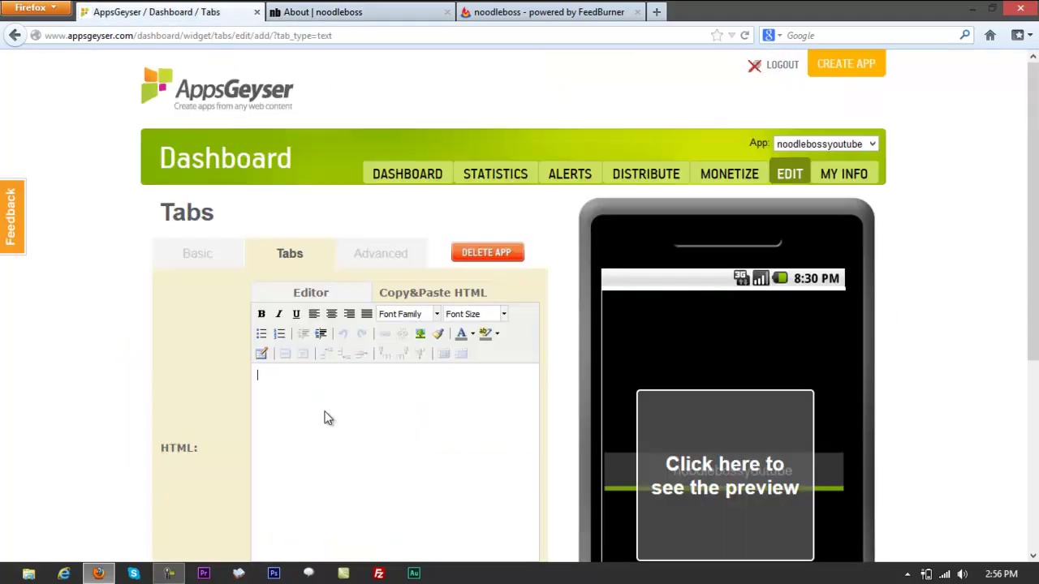
key(ctrl+v)
drag(438, 461, 222, 380)
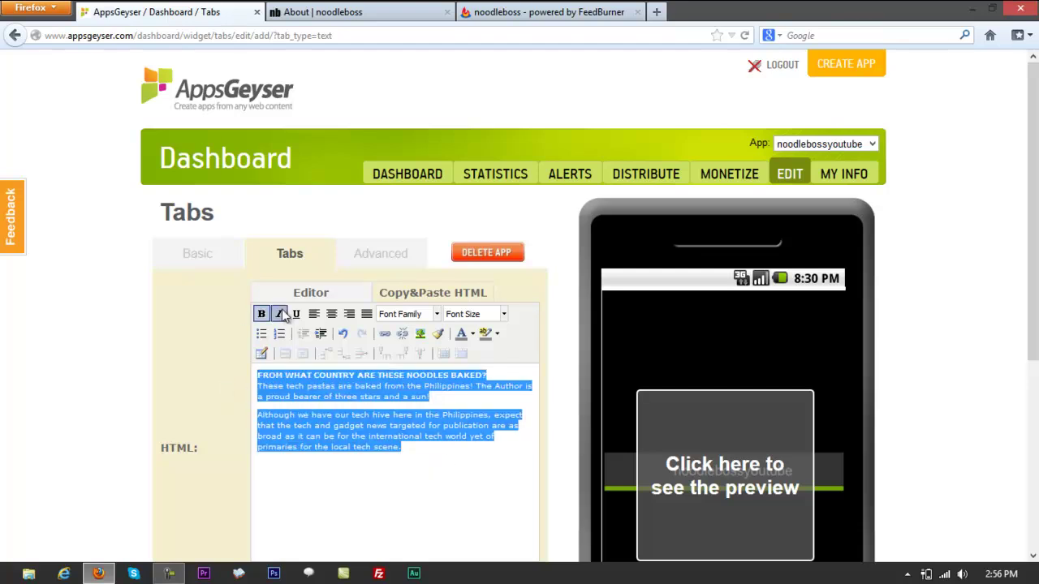
scroll(58, 363, down, 2)
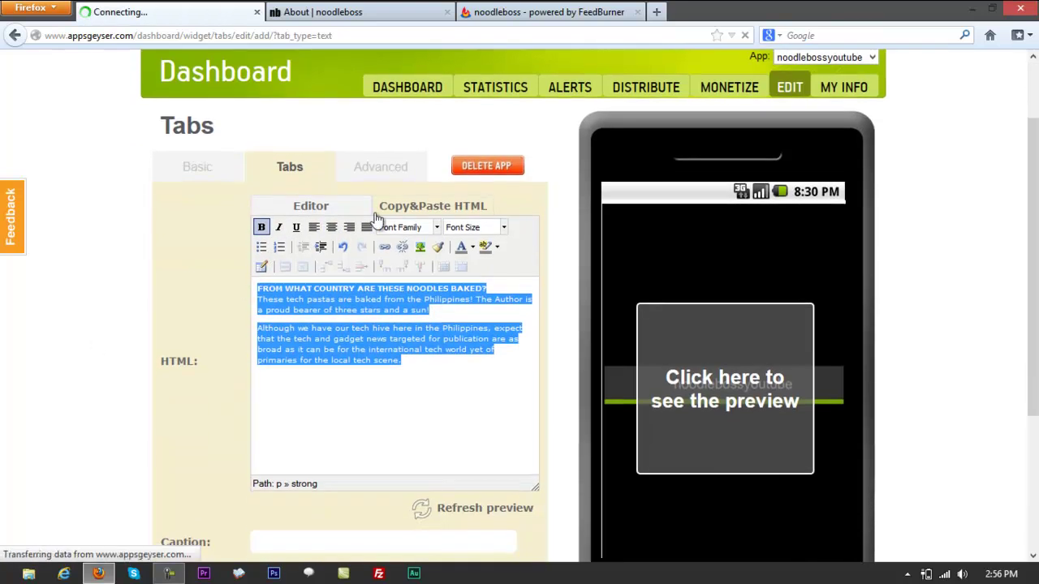
click(336, 230)
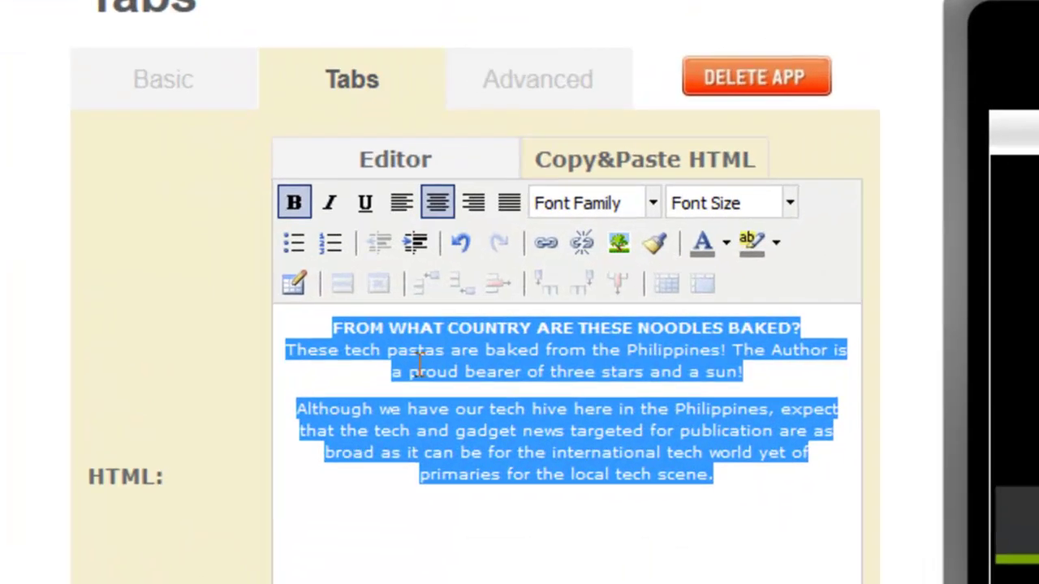
- Color the words "proud bearer" in the first paragraph orange
click(381, 331)
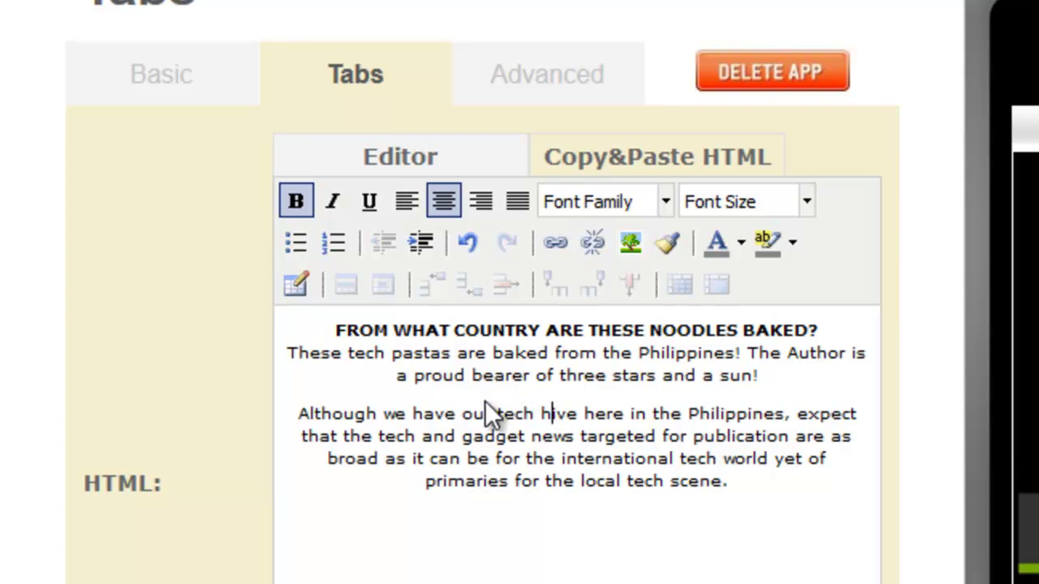
drag(414, 376, 535, 378)
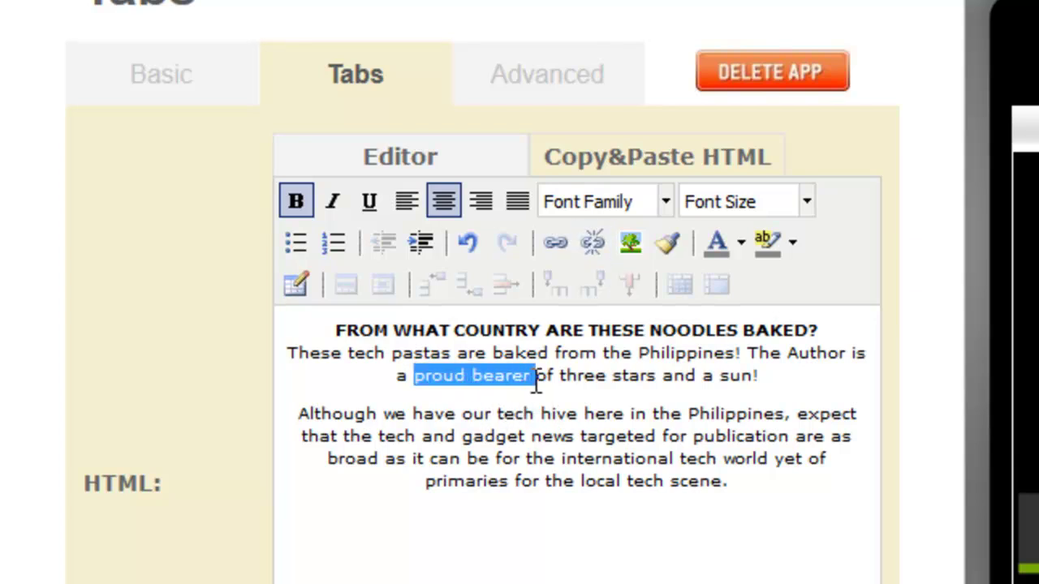
click(740, 242)
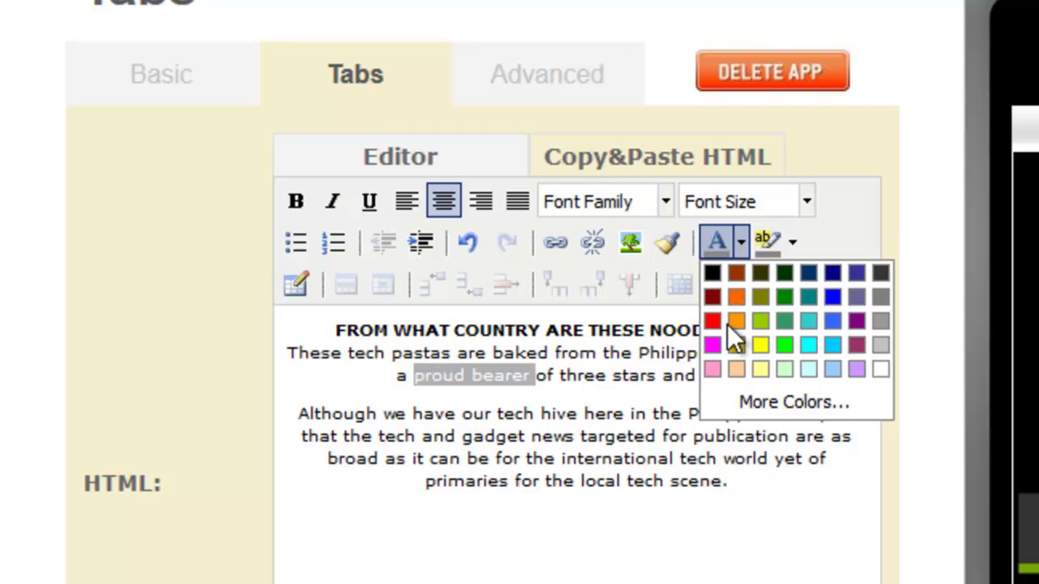
click(727, 324)
click(606, 499)
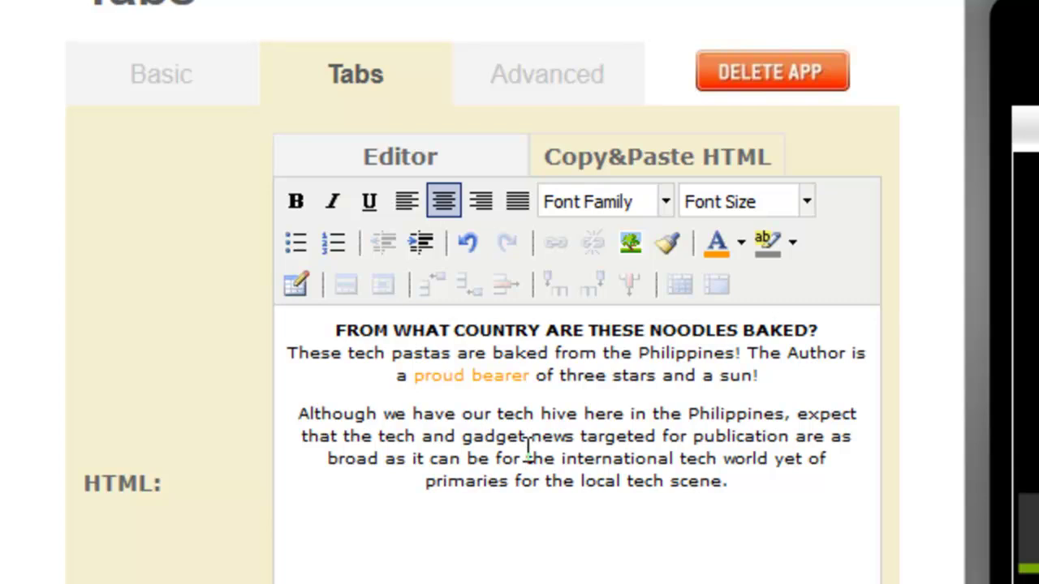
- Examine the HTML source of the formatted text and return to the visual editor
click(707, 169)
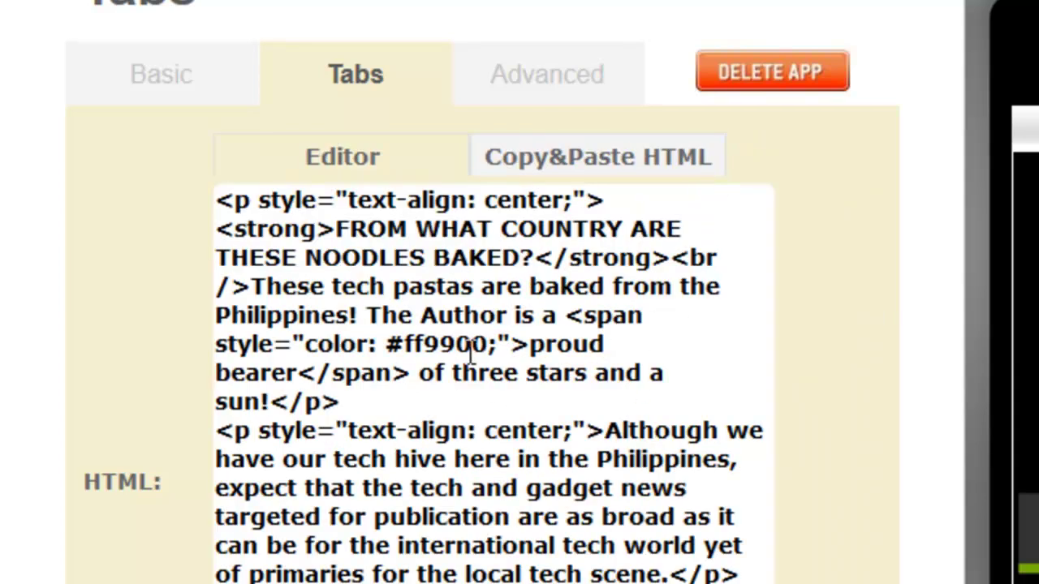
click(374, 169)
click(584, 542)
click(764, 493)
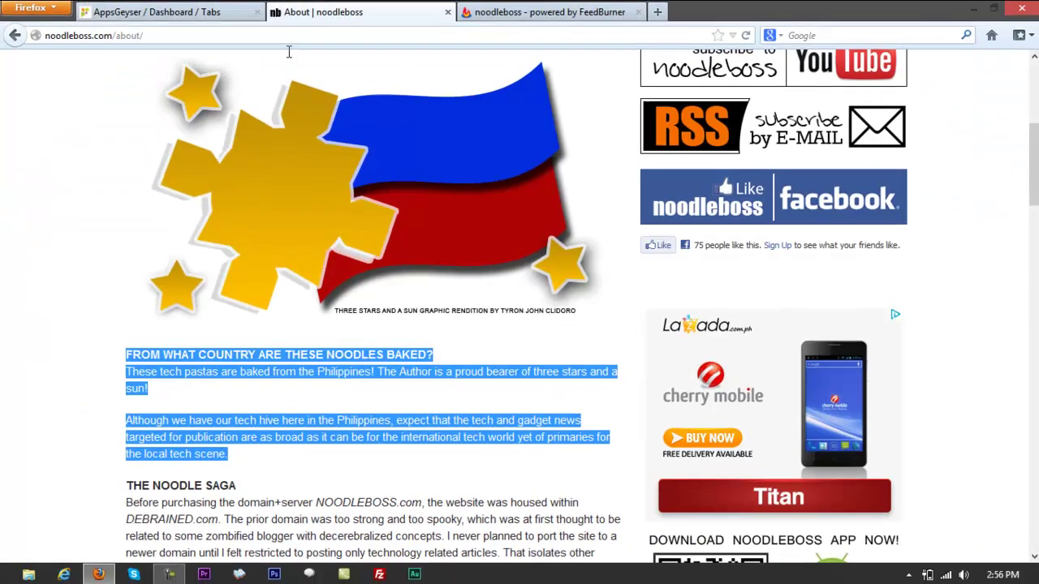
- View the three-stars-and-a-sun flag image from the noodleboss About page on its own and copy its full URL
right_click(289, 190)
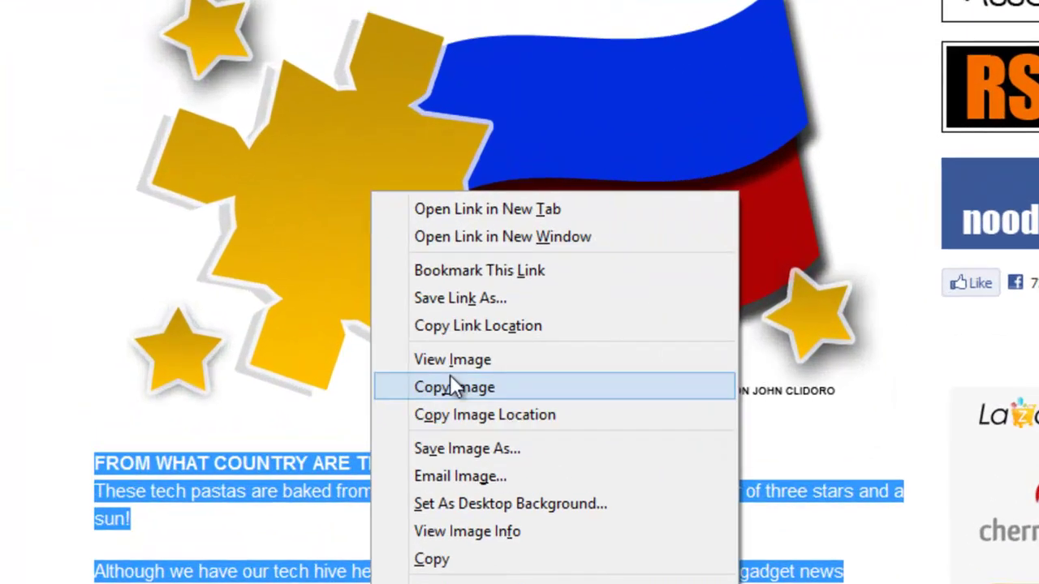
click(452, 362)
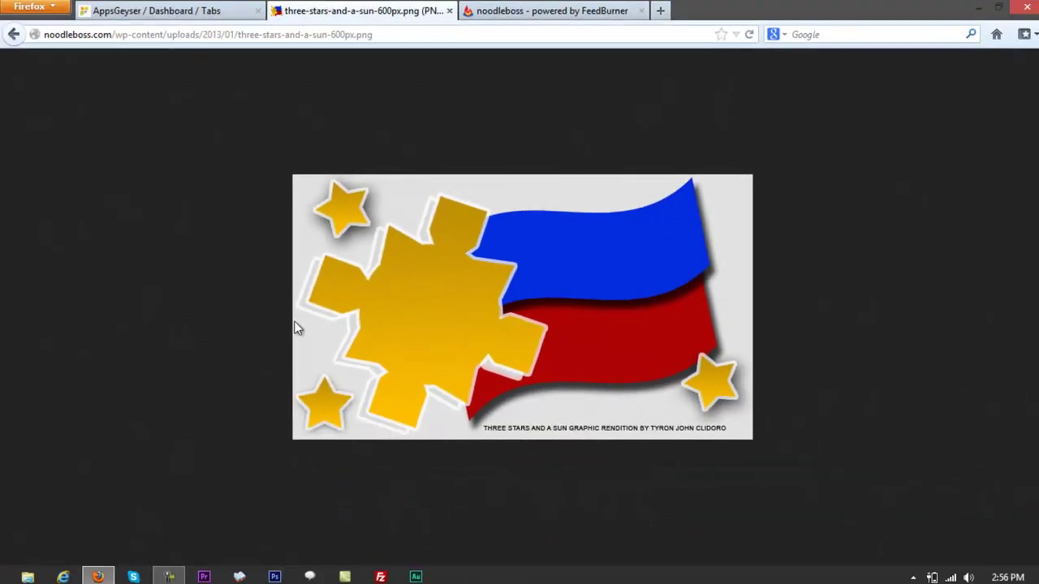
click(379, 34)
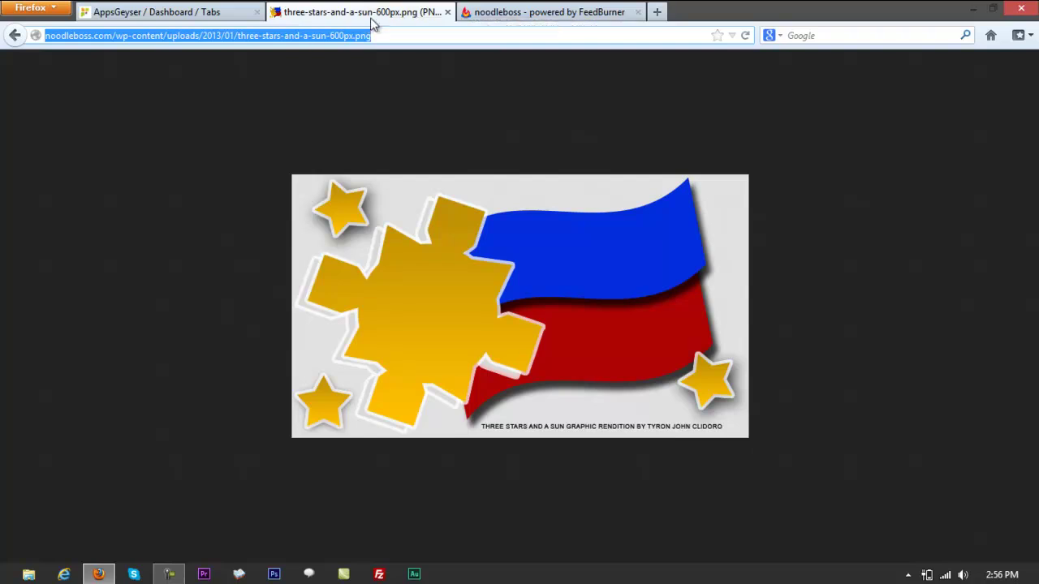
click(378, 35)
drag(415, 35, 2, 35)
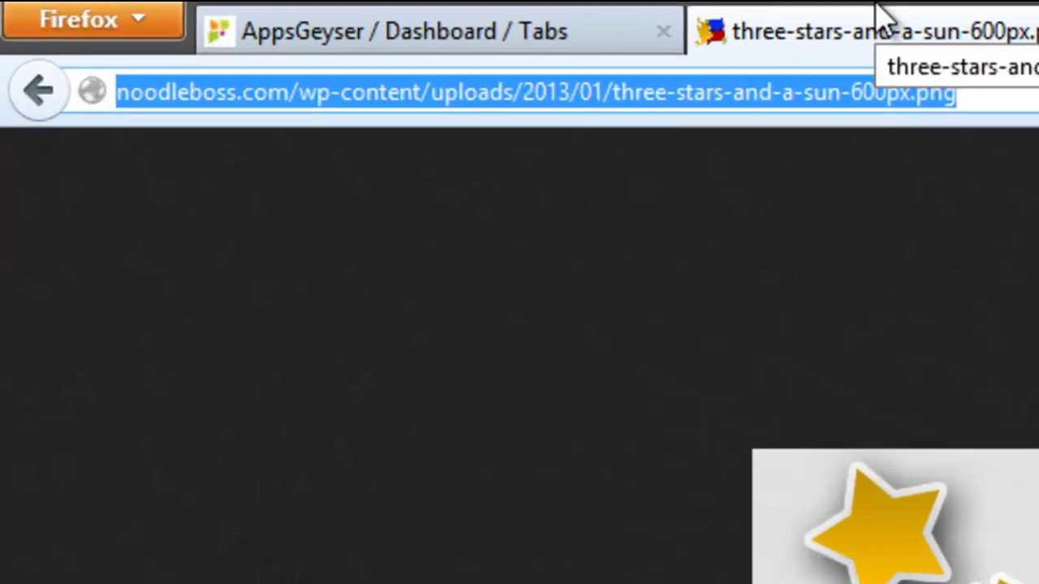
- Start inserting an image on a new line below the About text, using the copied three-stars-and-a-sun-600px.png URL as its source
click(484, 16)
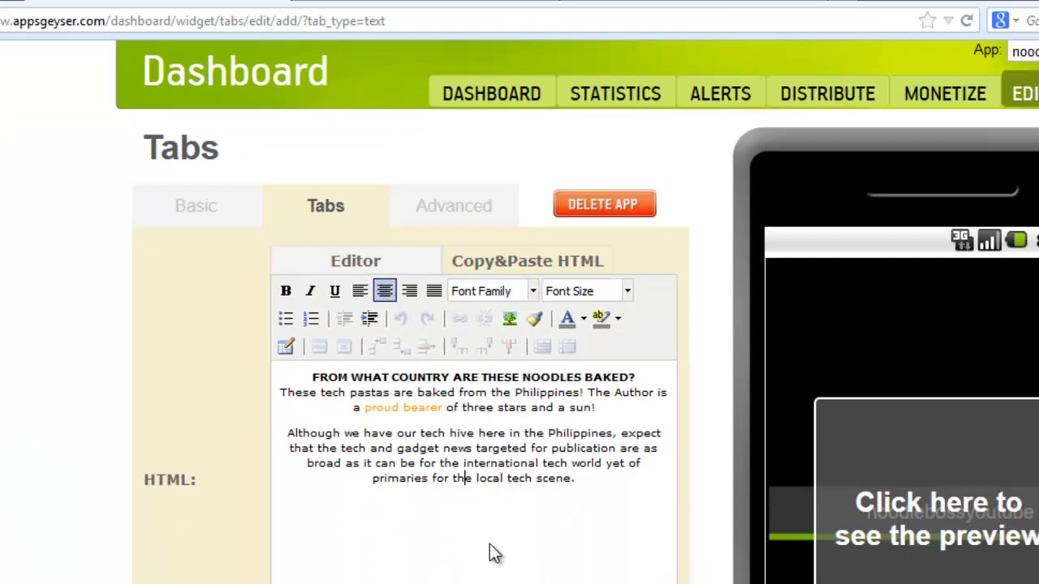
click(620, 496)
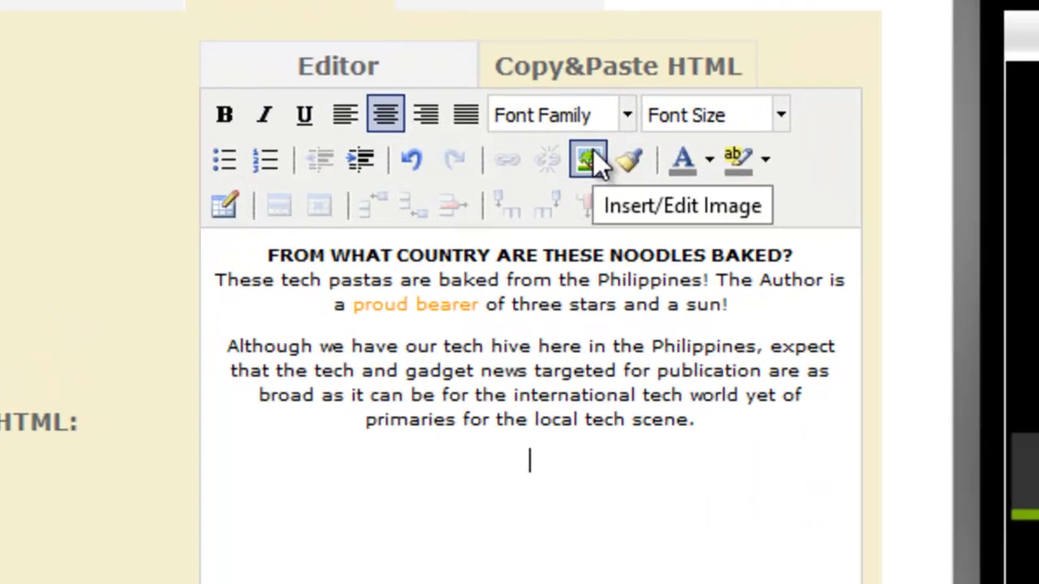
click(594, 157)
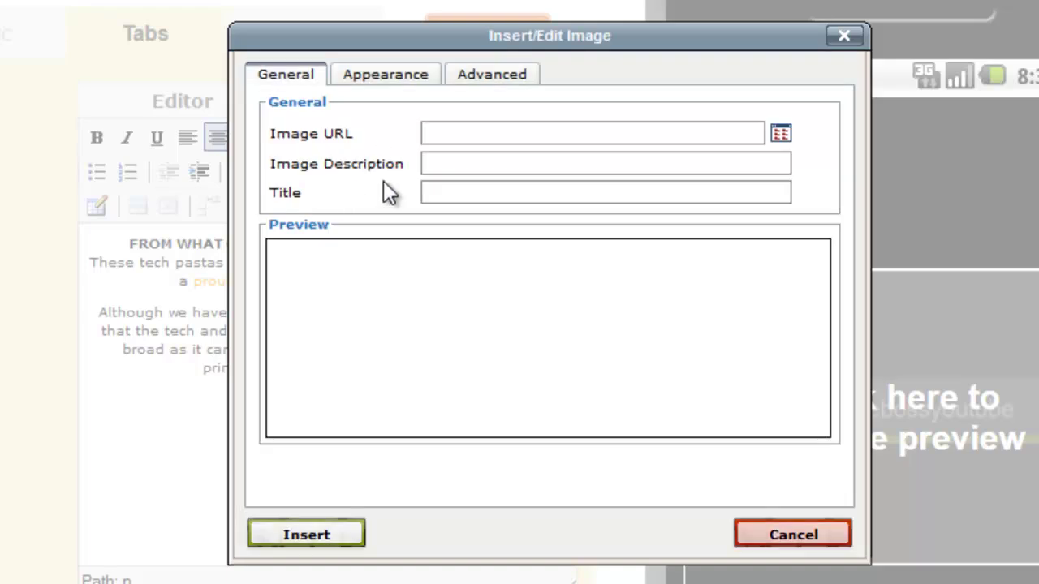
click(491, 75)
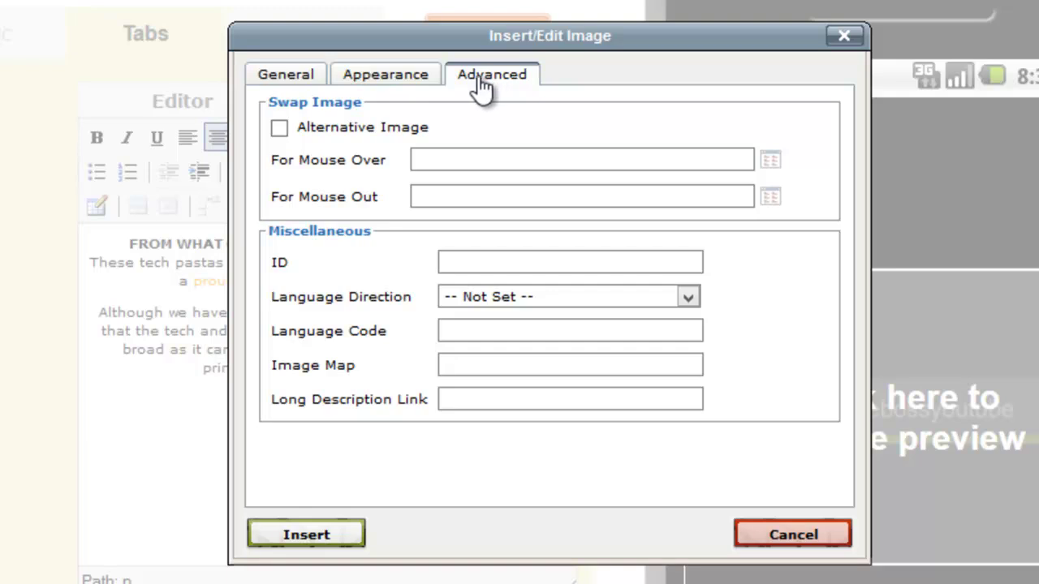
click(378, 86)
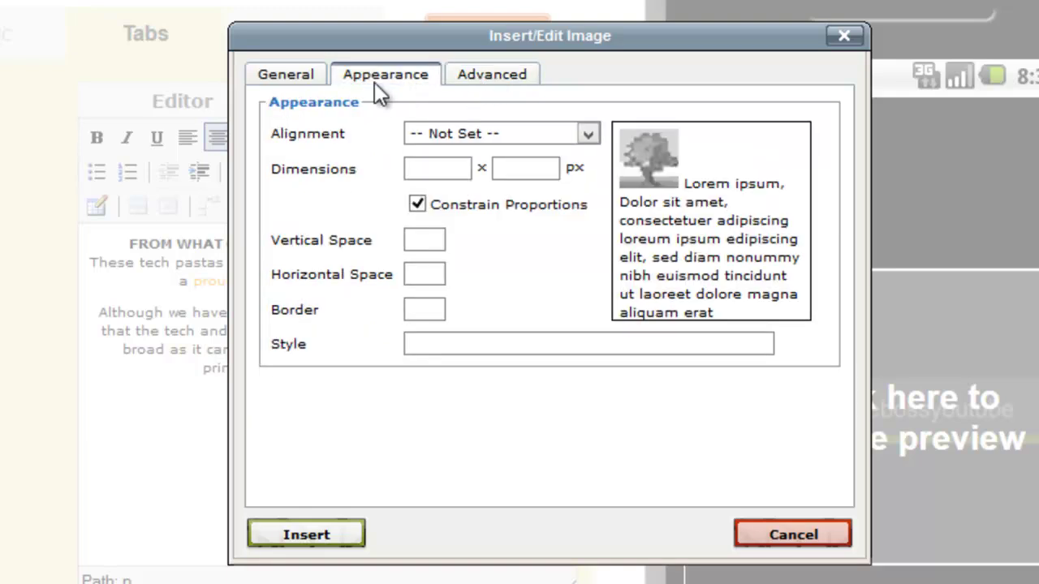
click(290, 81)
click(487, 140)
key(ctrl+v)
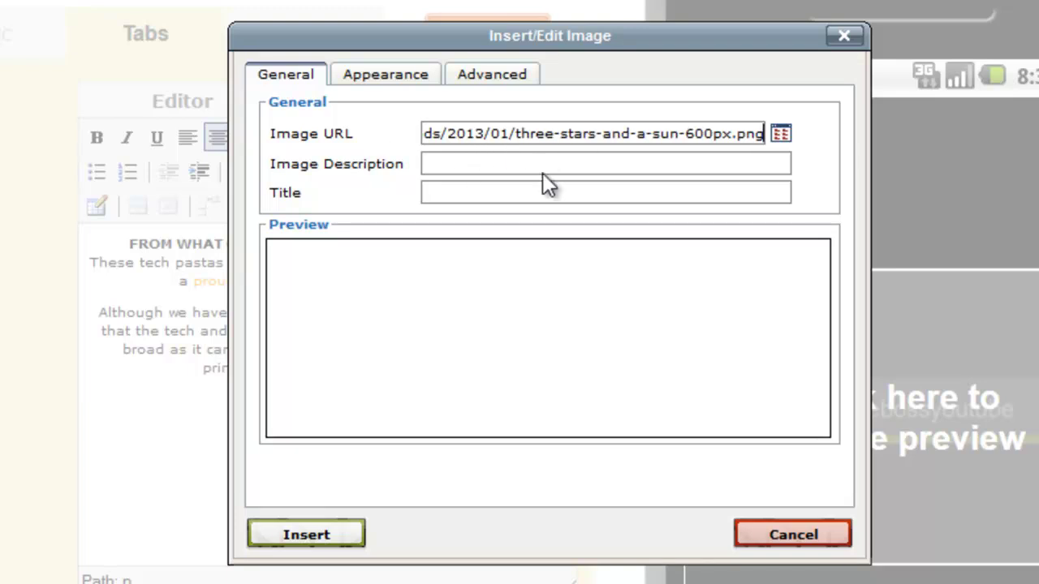
click(441, 163)
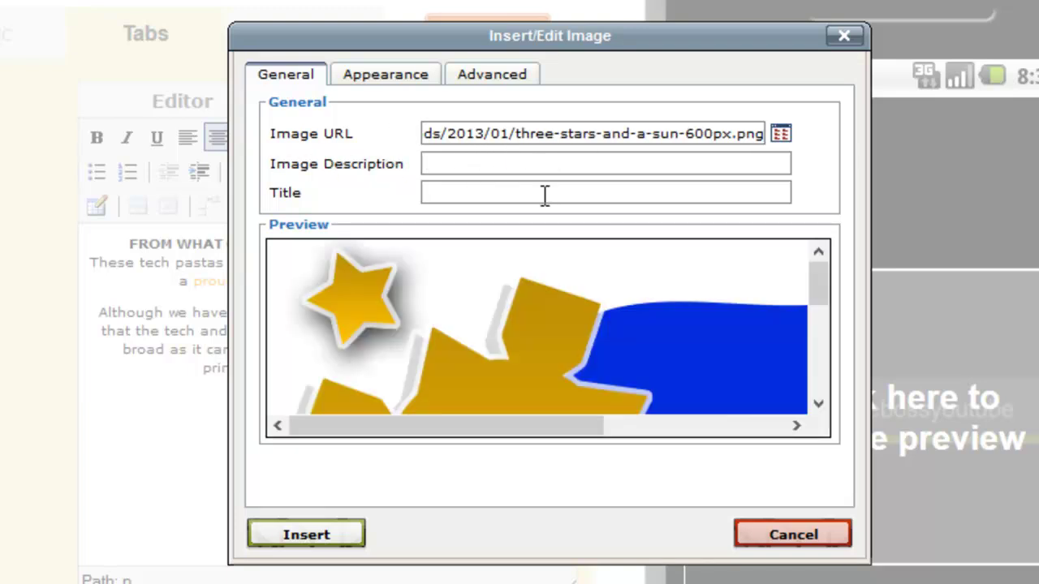
drag(817, 274, 815, 312)
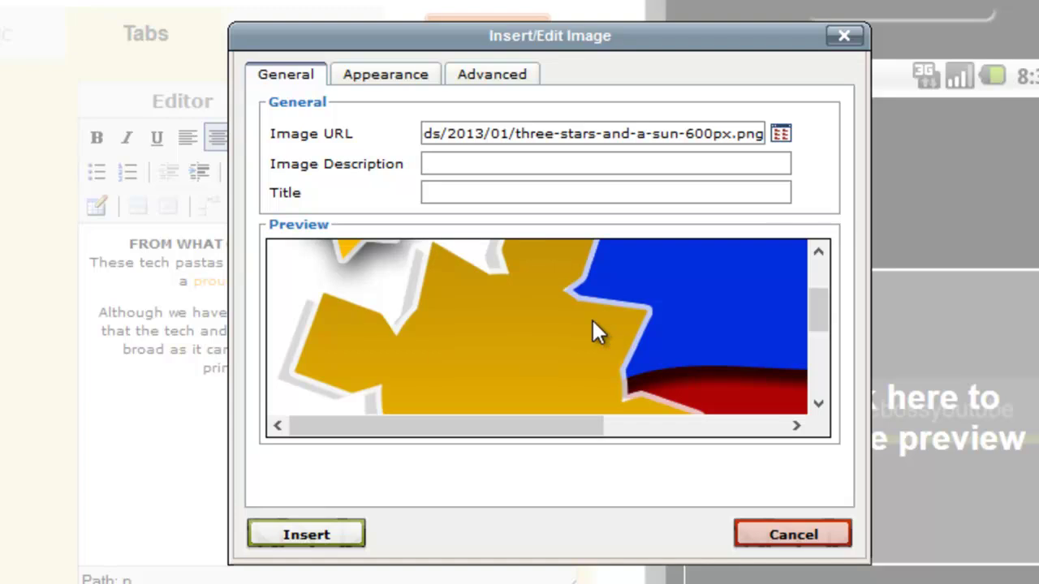
- Set both the image description and title to "flag" and insert the image into the About text
text(flag)
click(459, 192)
text(glaf)
key(BackSpace)
key(BackSpace)
key(BackSpace)
key(BackSpace)
text(gl)
key(BackSpace)
key(BackSpace)
text(flag)
click(313, 535)
- Enlarge the HTML editing area and shrink the flag image proportionally until it fits within the text width
scroll(189, 416, up, 3)
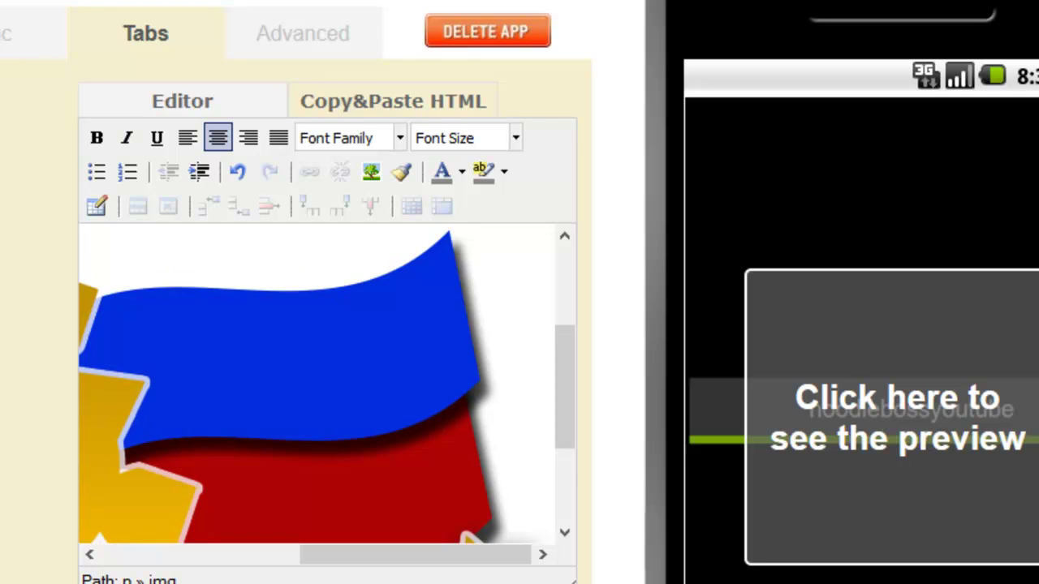
scroll(277, 446, down, 4)
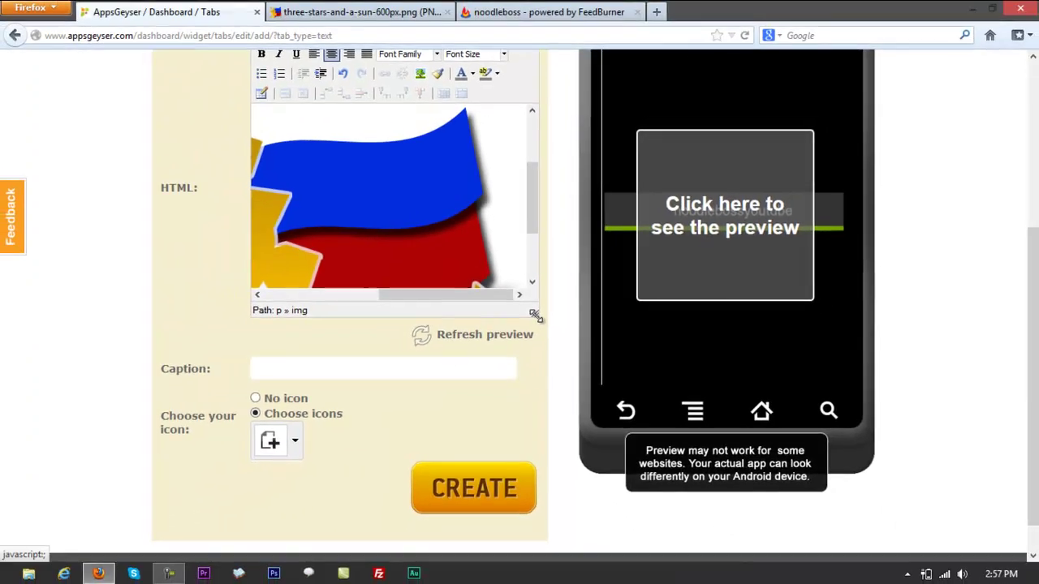
drag(536, 317, 590, 576)
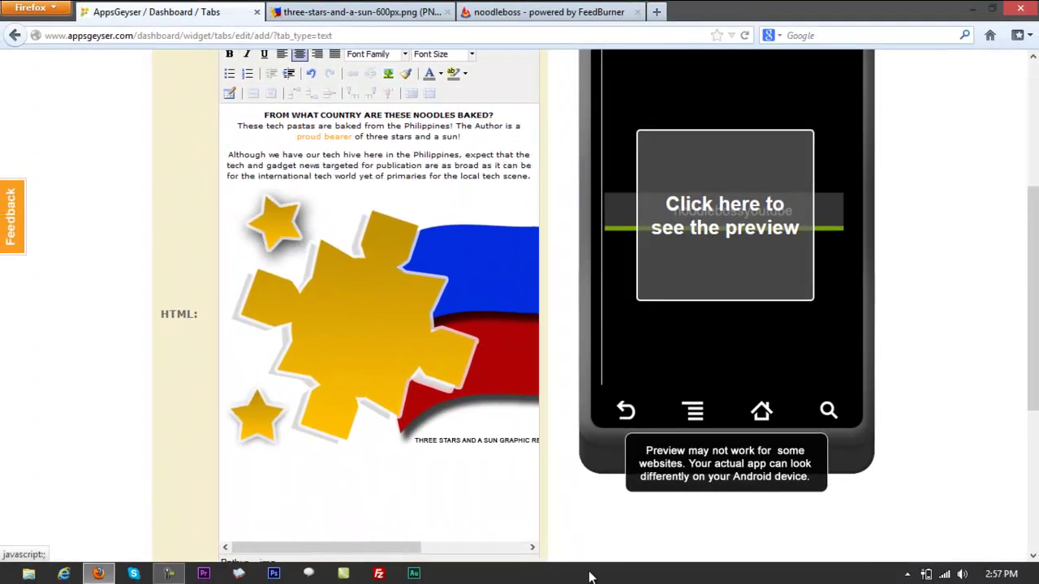
click(293, 304)
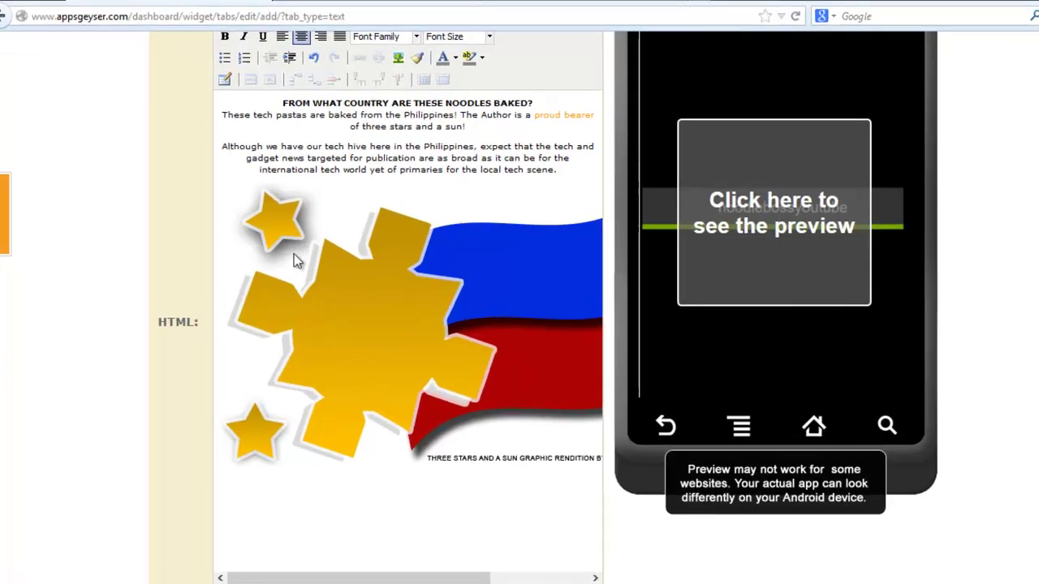
click(281, 257)
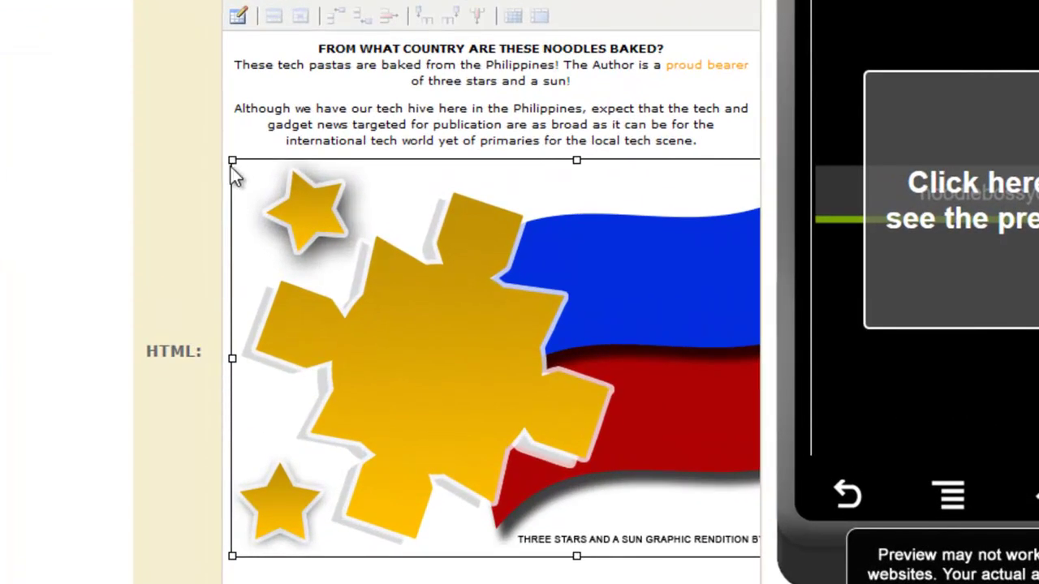
drag(233, 163, 495, 308)
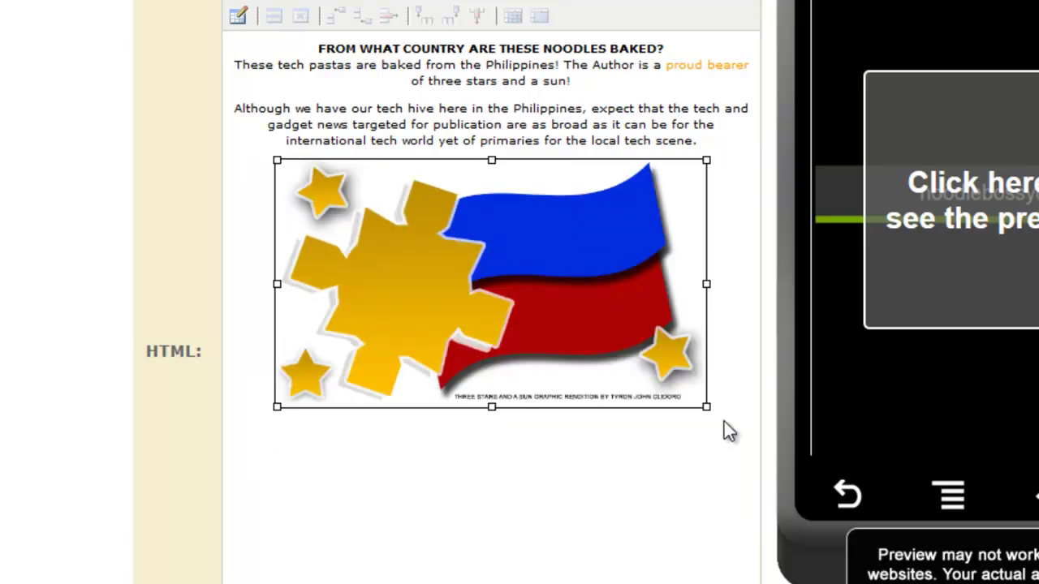
drag(705, 407, 686, 400)
click(637, 454)
scroll(636, 454, up, 2)
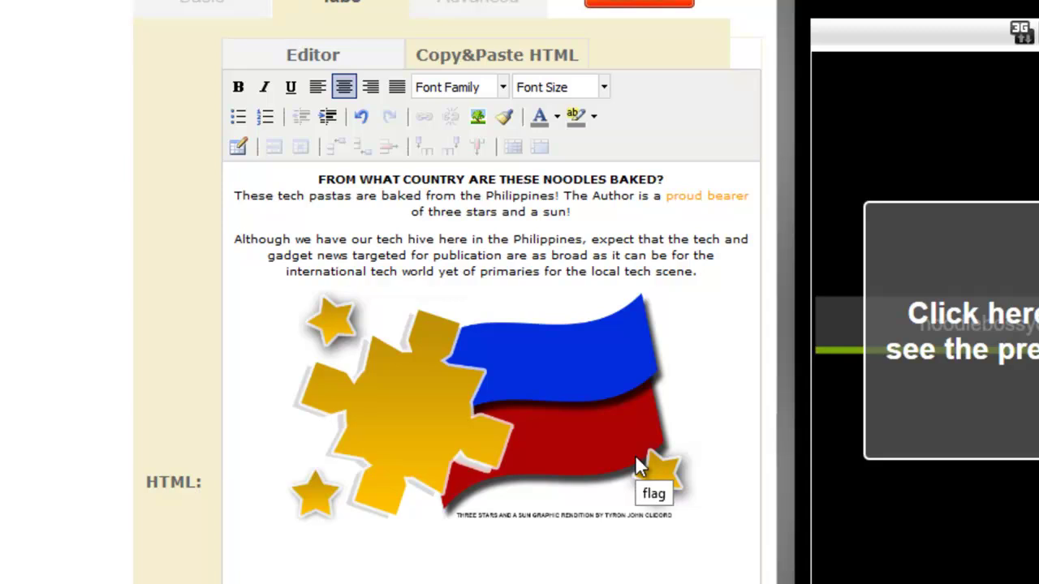
- Caption the HTML tab "About", choose the smiling face icon from the Standard category, and create the tab
scroll(64, 514, down, 5)
scroll(64, 514, down, 2)
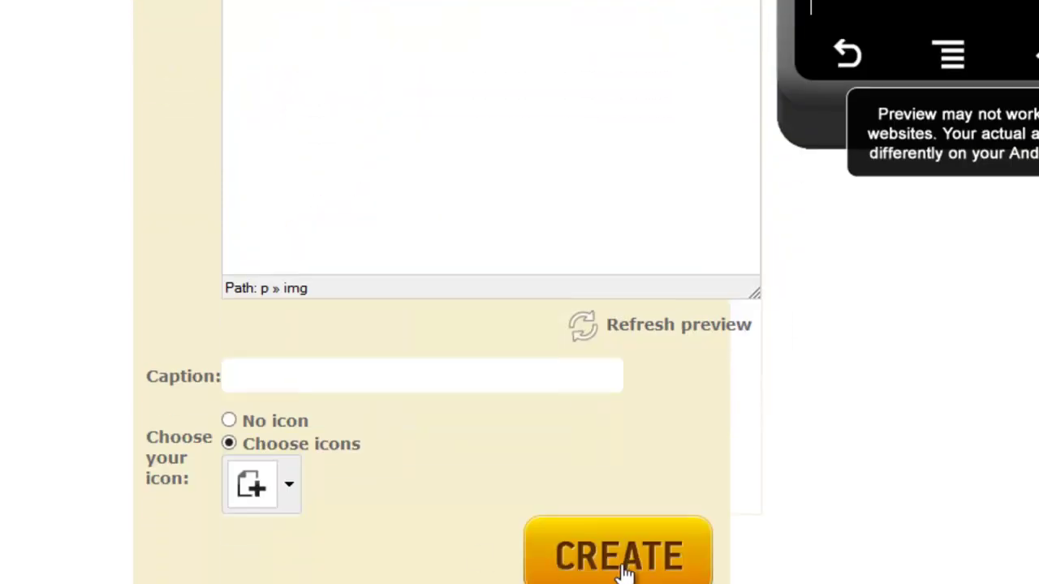
click(280, 370)
text(About)
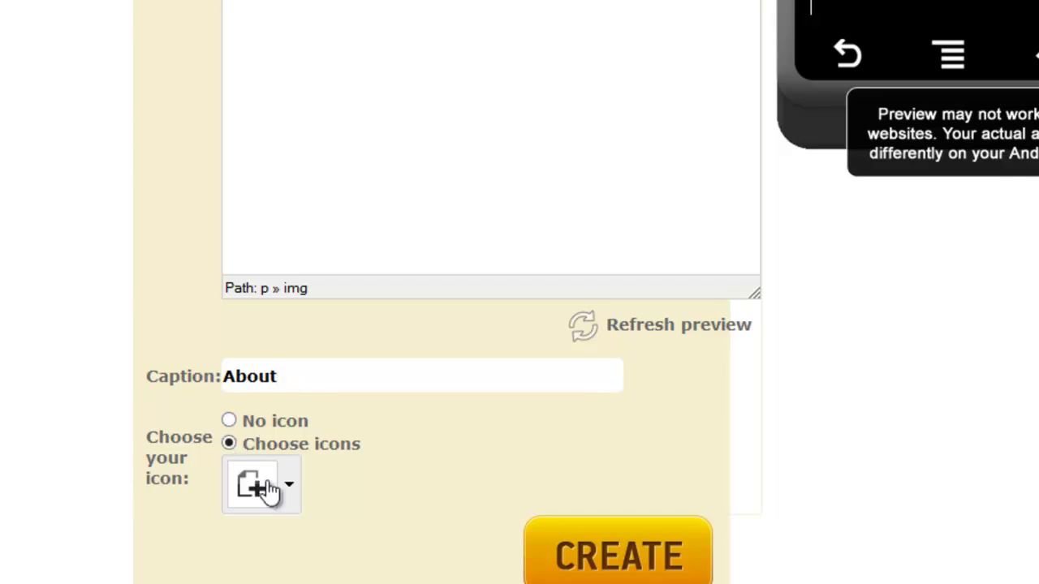
click(295, 498)
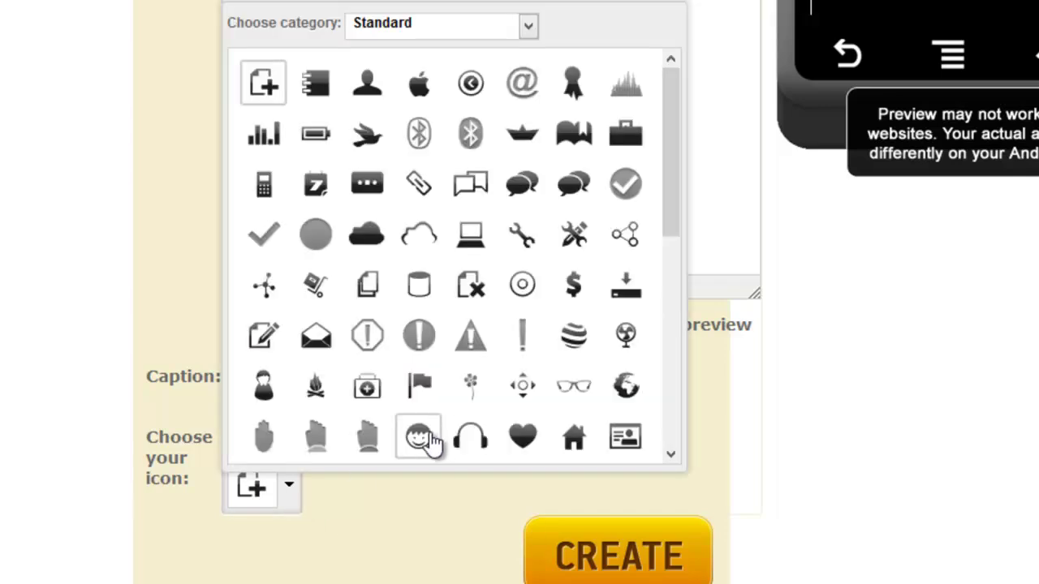
click(418, 438)
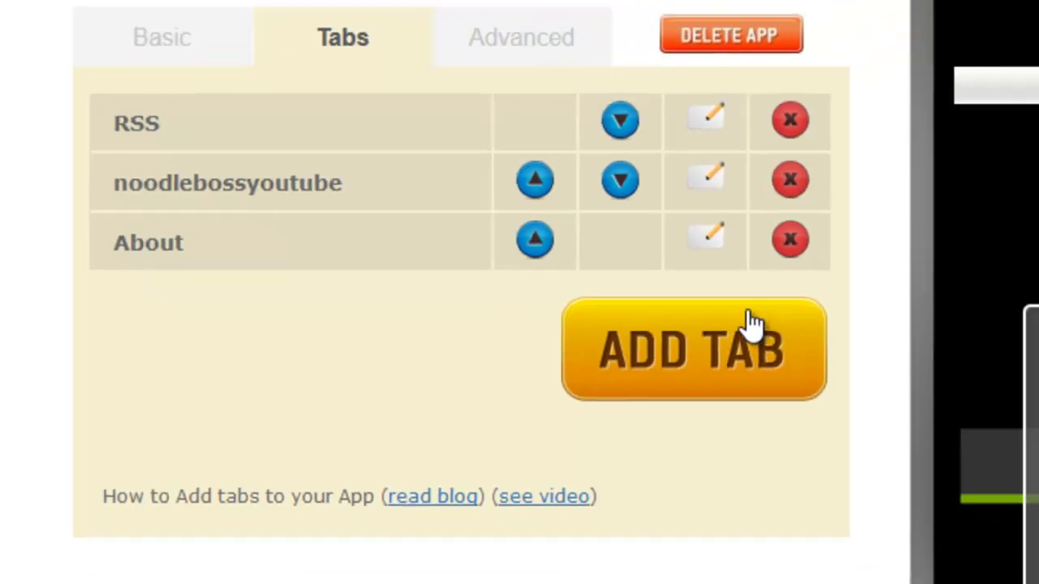
click(856, 341)
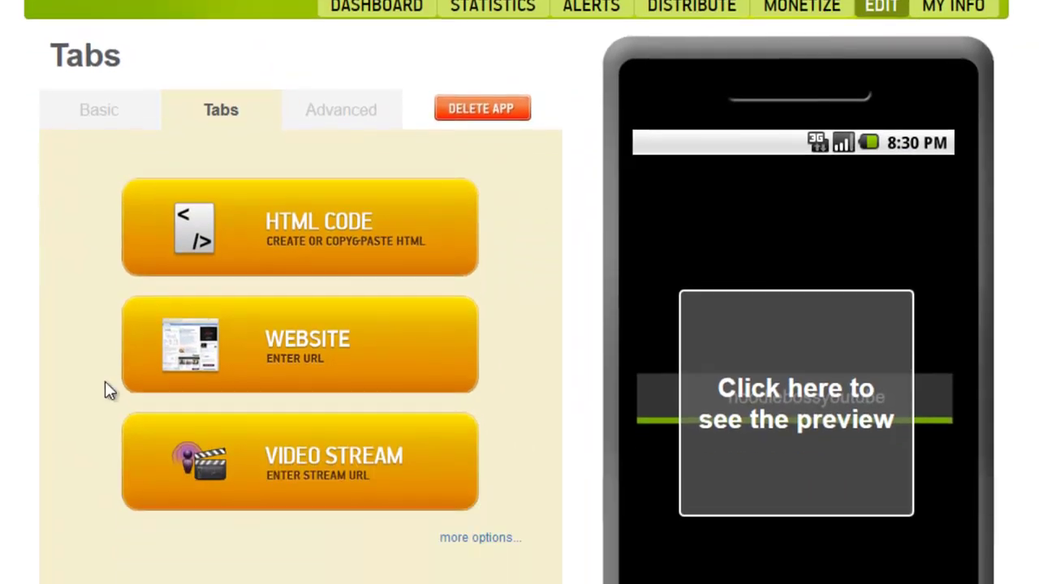
click(241, 351)
text(http://)
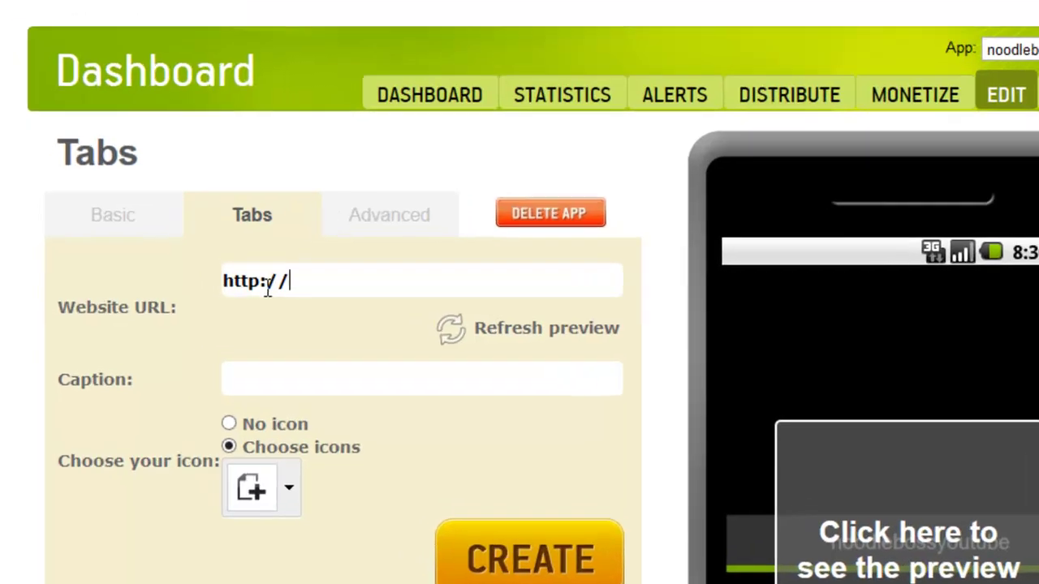
text(m.fa)
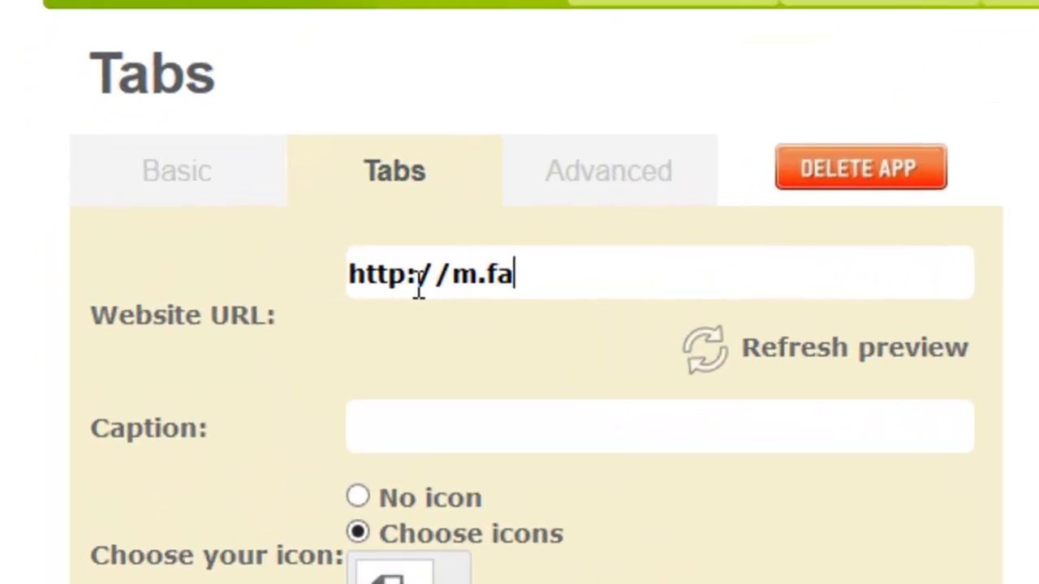
text(cebook.com)
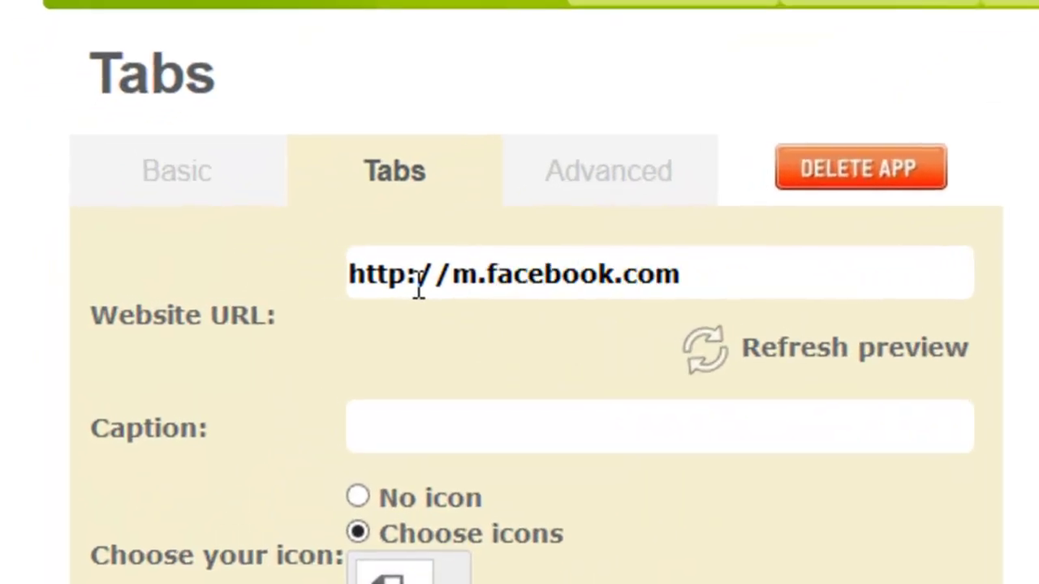
text(/)
text(oodleworzch)
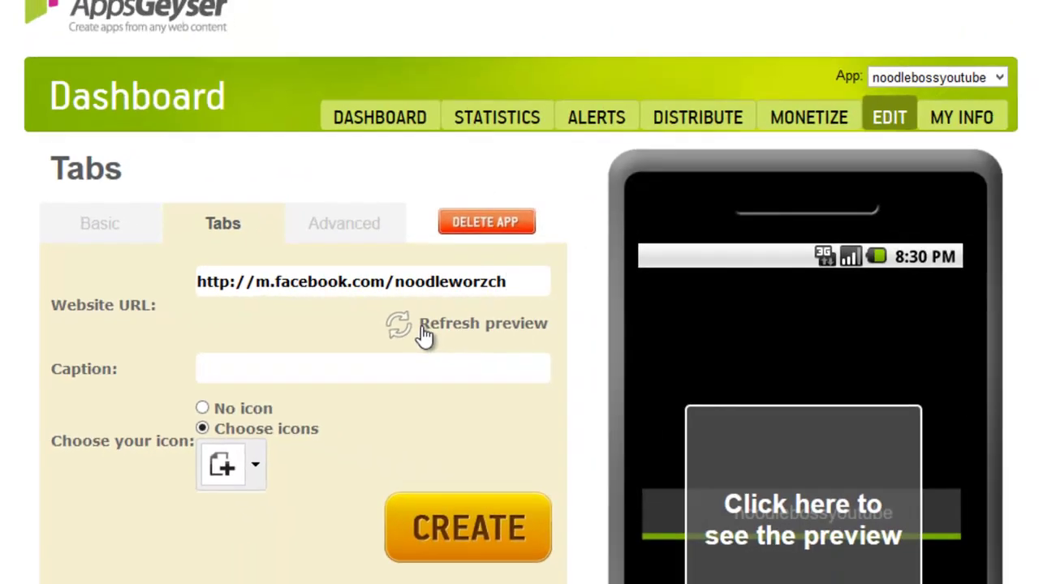
- Refresh the phone preview and look through the Facebook page loaded in it
click(424, 336)
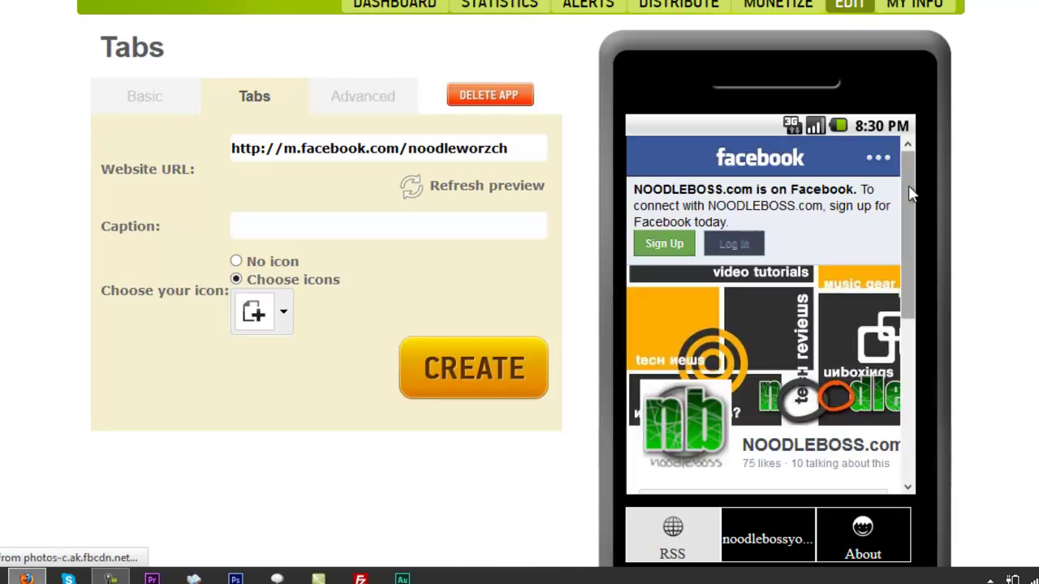
scroll(903, 196, down, 1)
drag(904, 197, 916, 355)
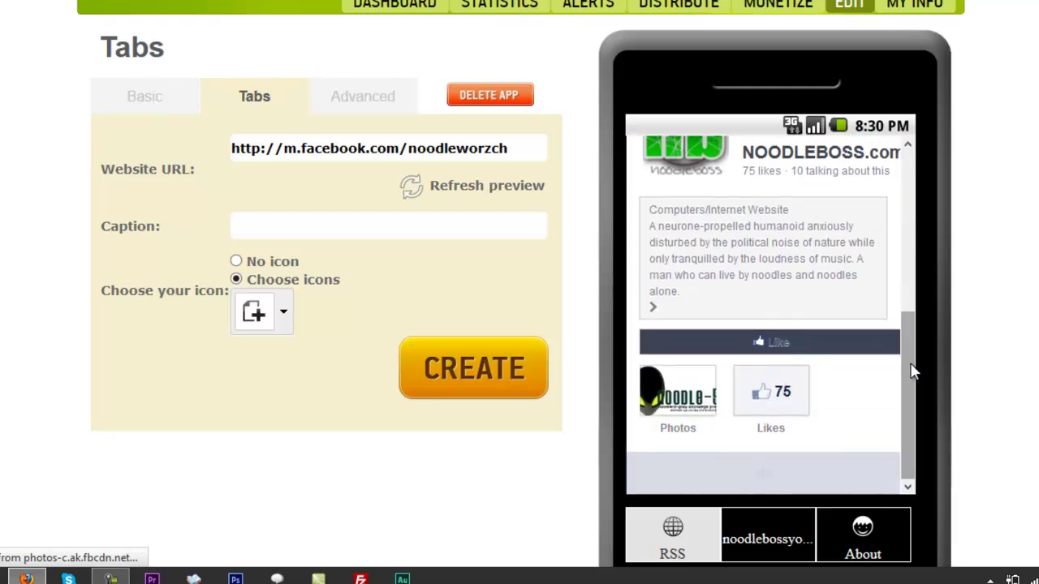
drag(910, 364, 911, 362)
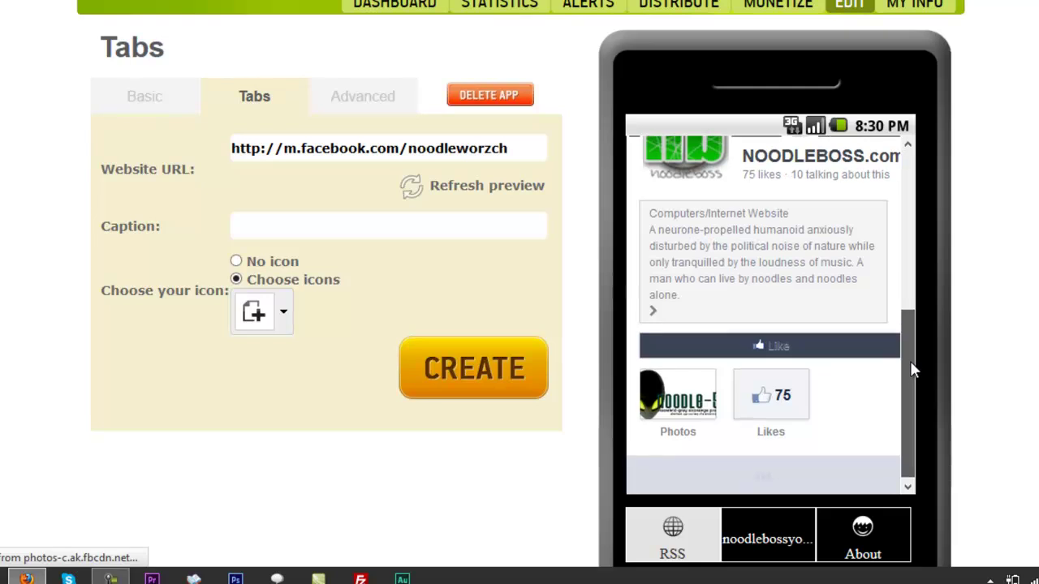
- Caption the website tab "FACEBOOK", choose the smiling face icon, and create the tab
click(261, 225)
text(FACENPO)
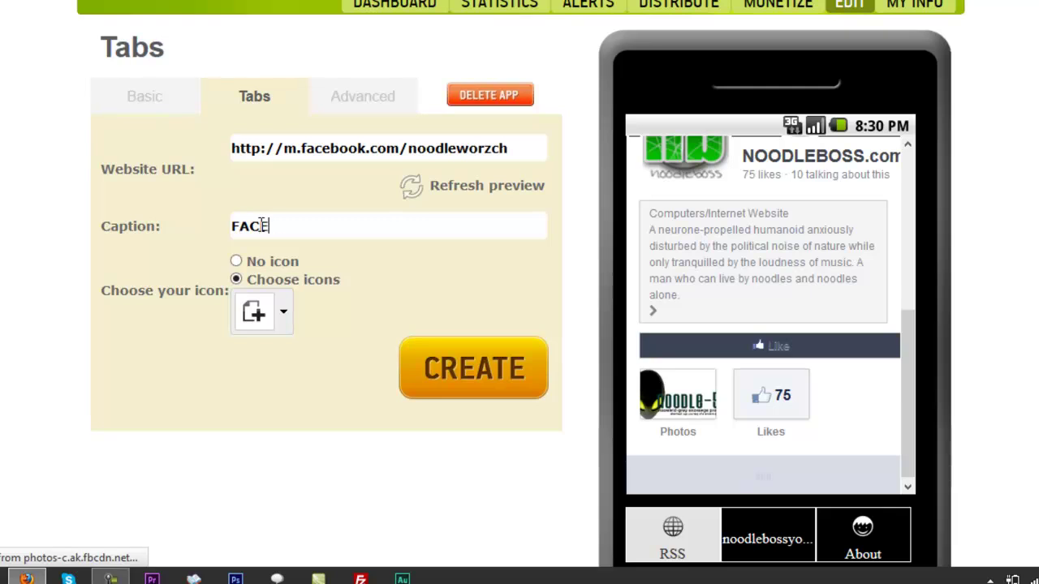
key(BackSpace)
key(BackSpace)
key(BackSpace)
text(N)
key(BackSpace)
text(BOOK)
click(288, 321)
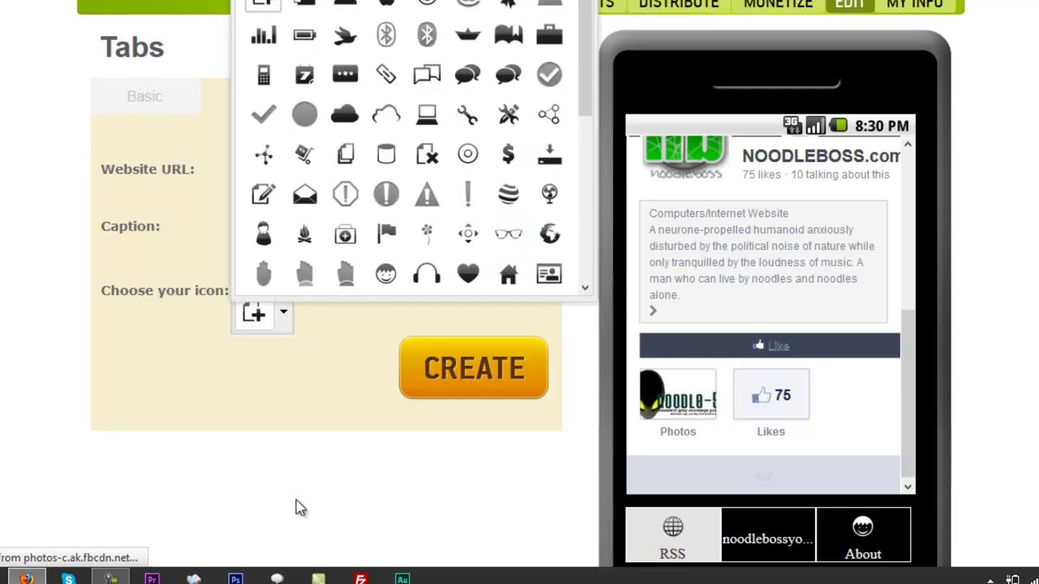
click(386, 274)
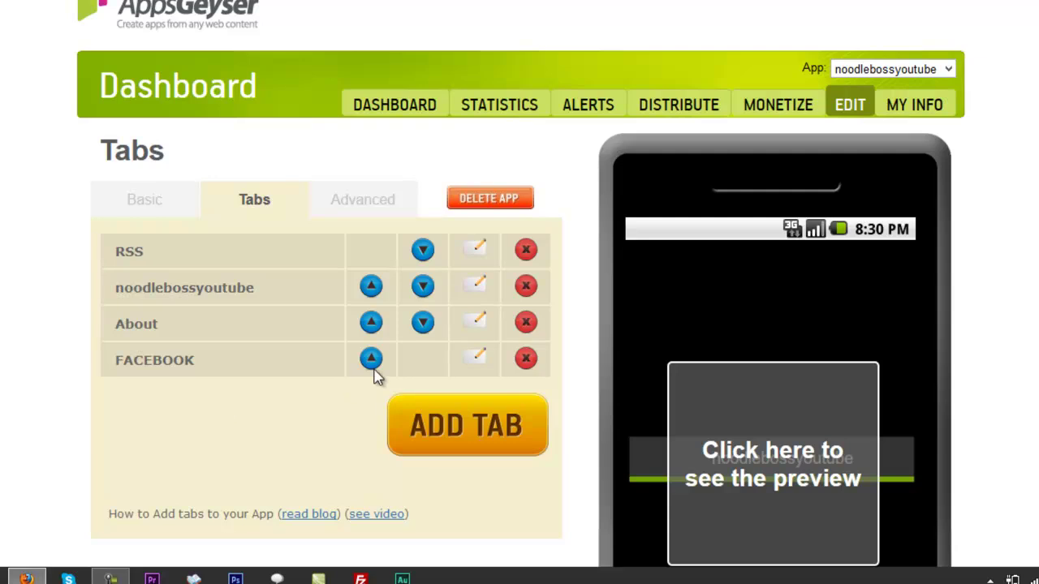
- Load the app's phone preview and examine the contents of its RSS and noodlebossyoutube tabs
scroll(25, 380, down, 4)
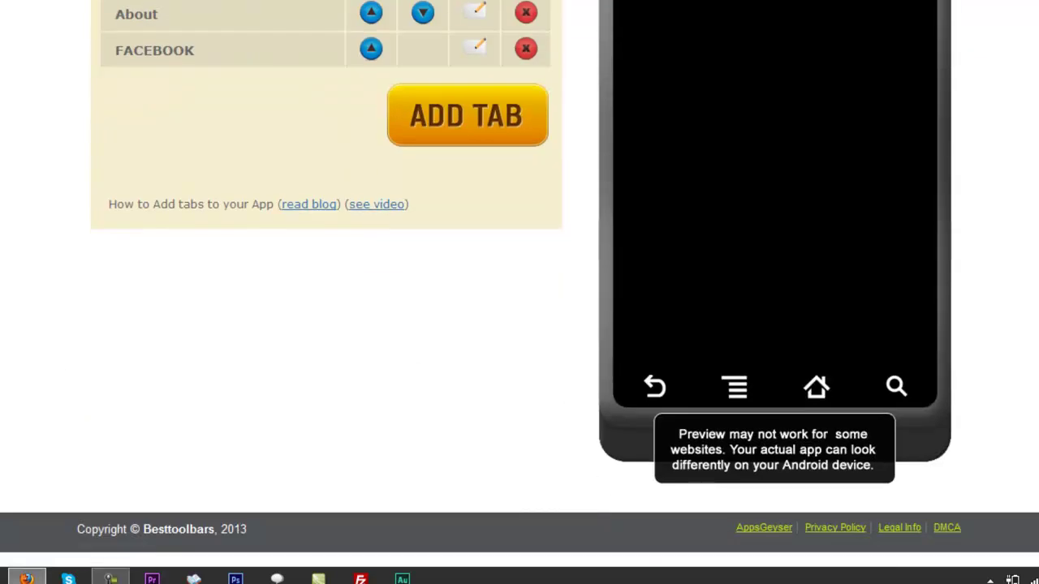
scroll(4, 328, up, 1)
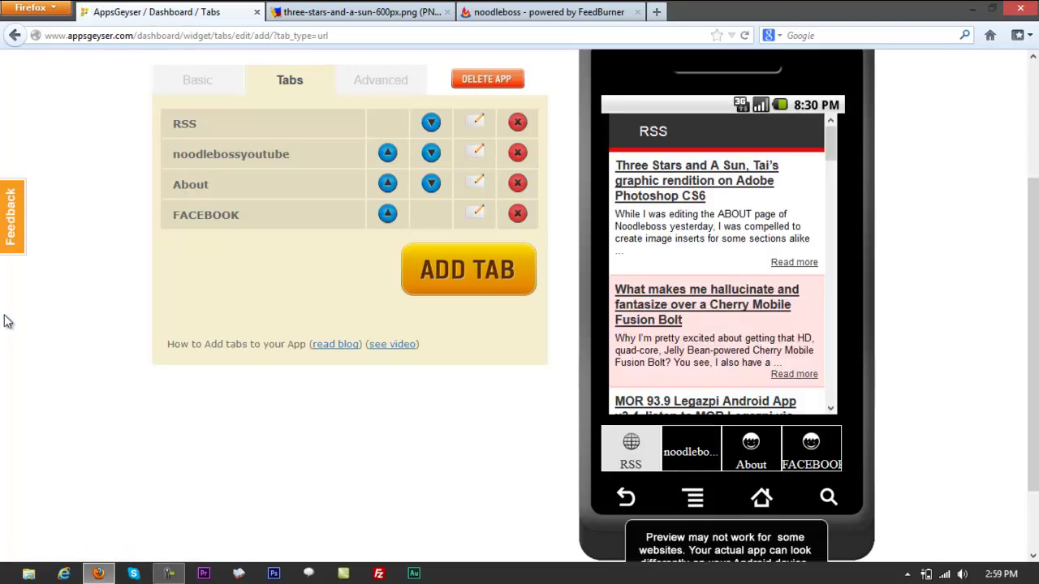
scroll(227, 300, up, 1)
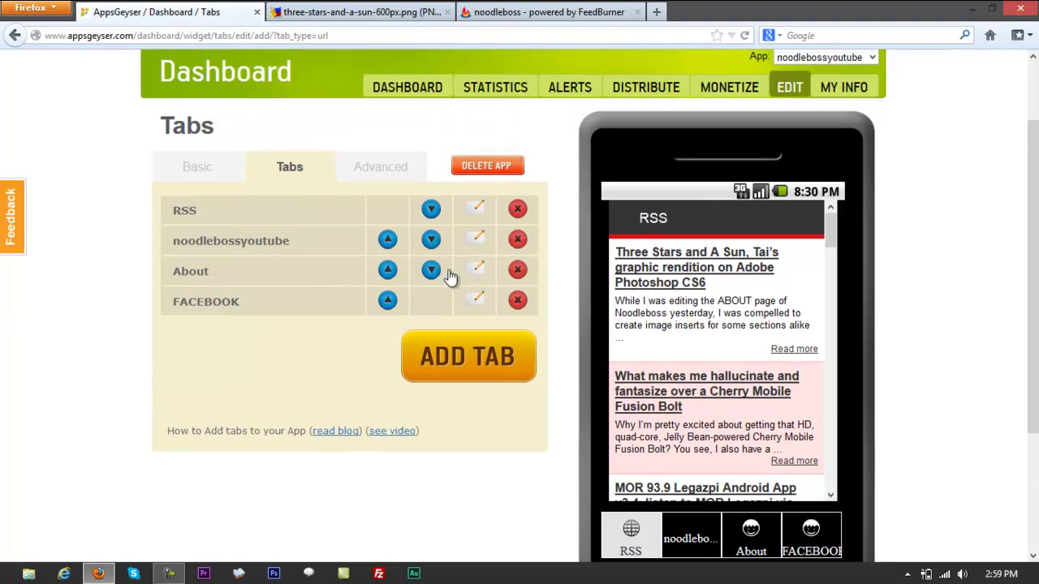
drag(831, 232, 832, 230)
scroll(900, 246, down, 1)
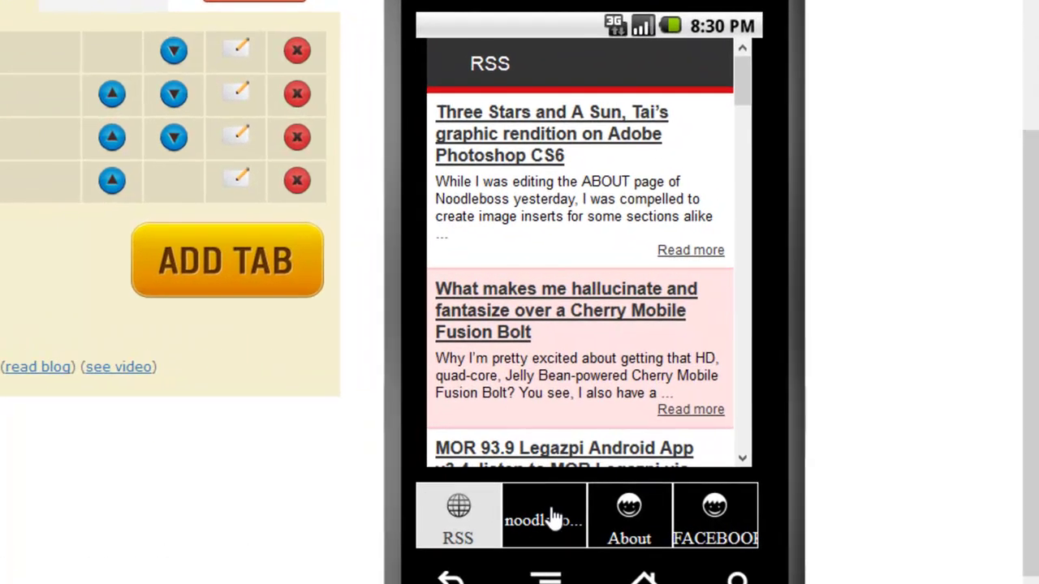
click(588, 501)
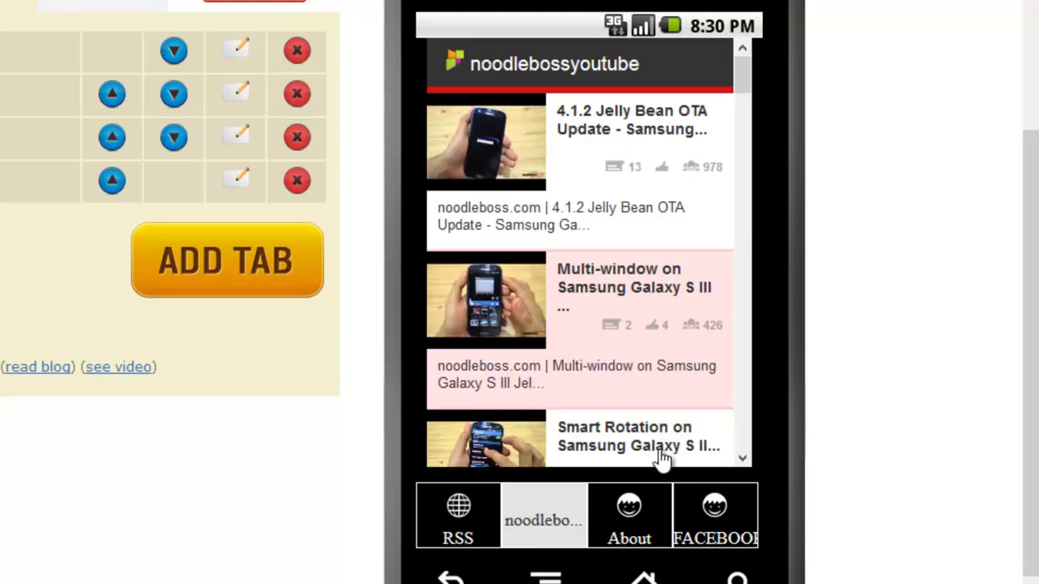
- Look through the noodlebossyoutube video list and the About tab in the phone preview, selecting the About text to make it readable
drag(745, 87, 745, 107)
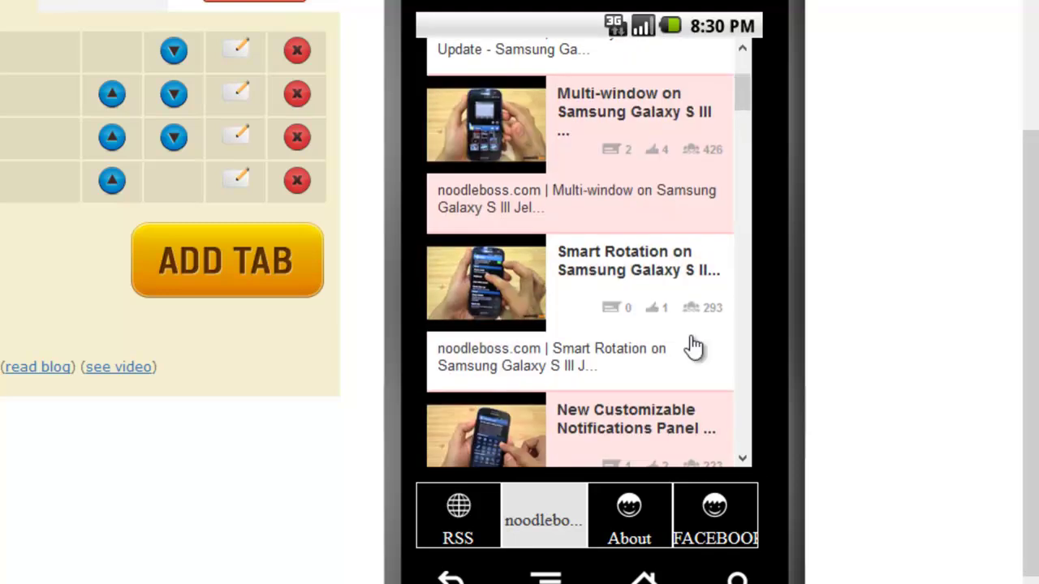
click(638, 514)
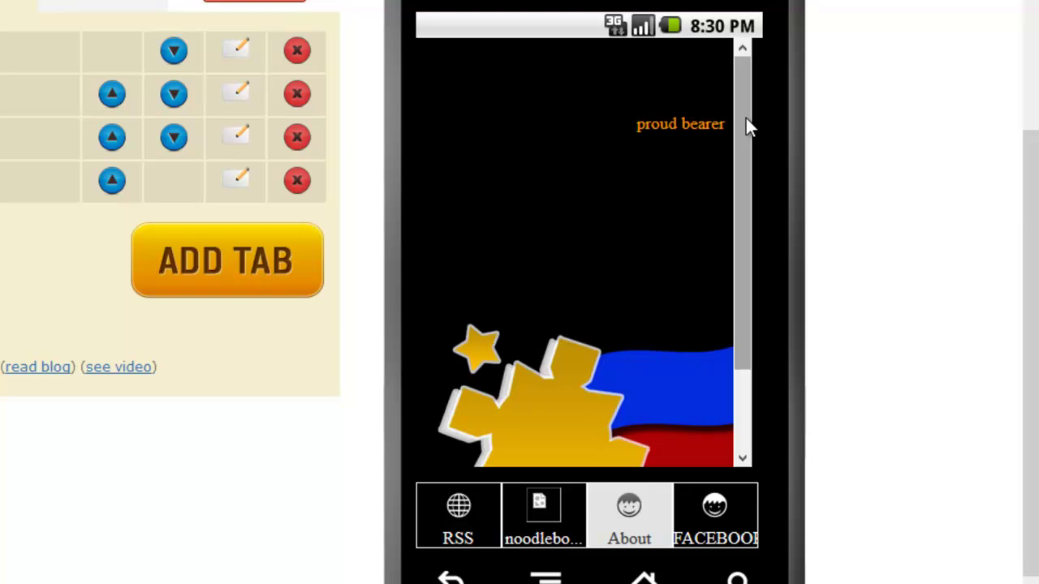
mouse_move(743, 104)
mouse_down()
mouse_move(749, 296)
mouse_move(749, 96)
mouse_up()
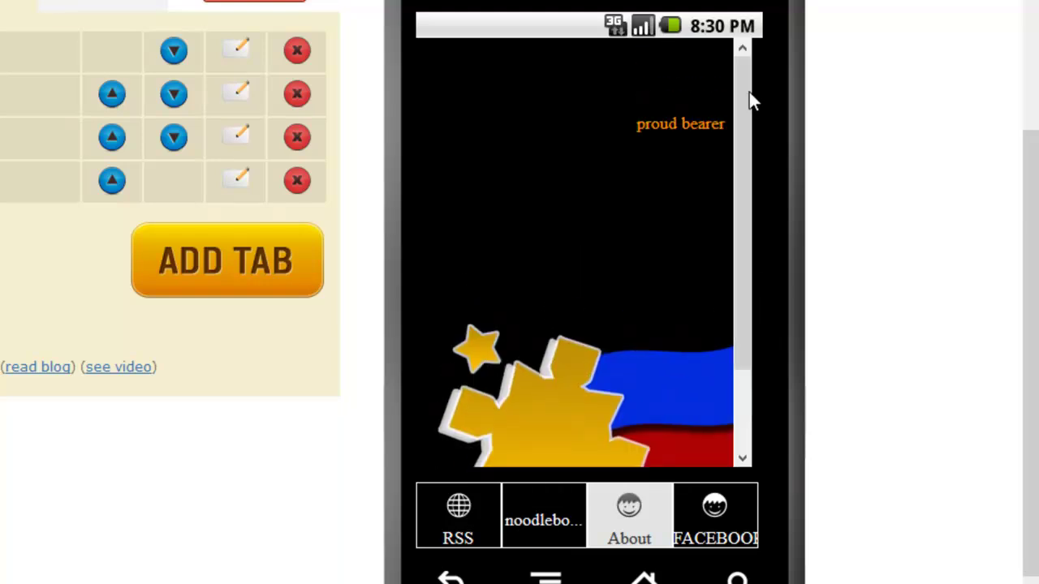
scroll(592, 162, up, 3)
drag(634, 426, 470, 302)
click(651, 457)
drag(651, 456, 459, 326)
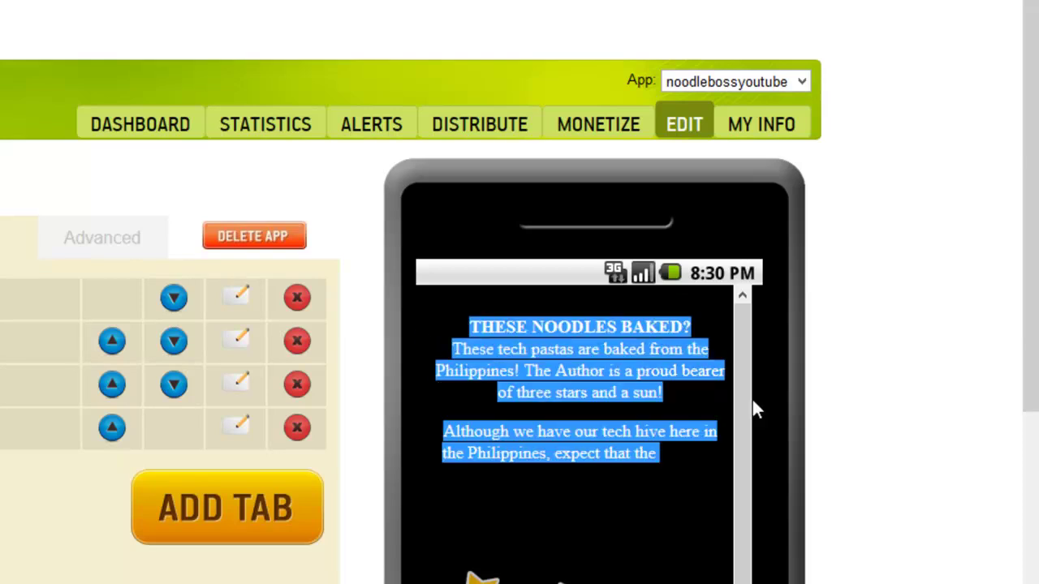
drag(749, 340, 747, 378)
scroll(73, 301, down, 3)
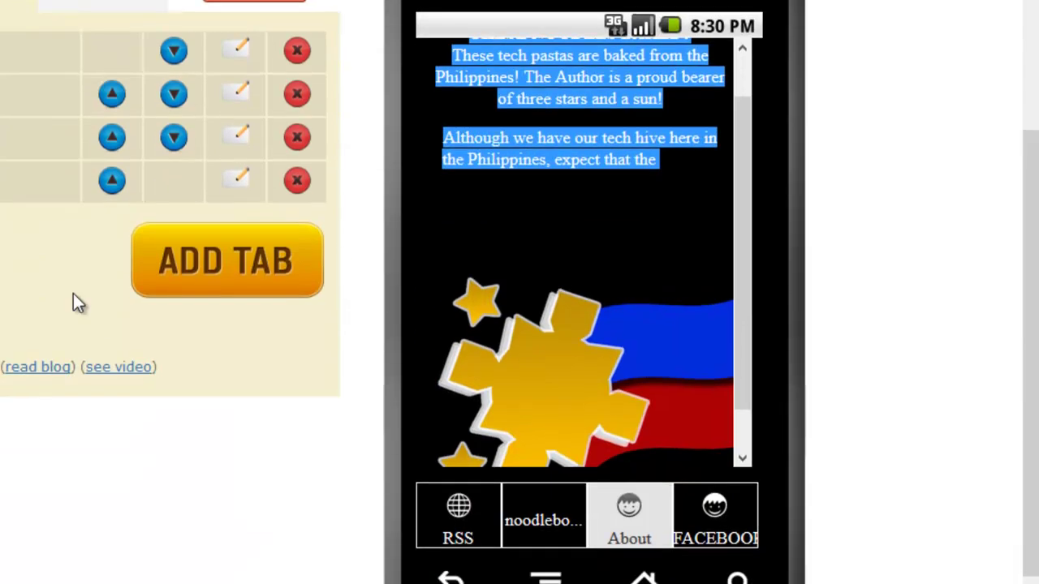
scroll(747, 235, down, 1)
- Switch the phone preview to the FACEBOOK tab and look through the NOODLEBOSS.com page loaded in it
click(711, 528)
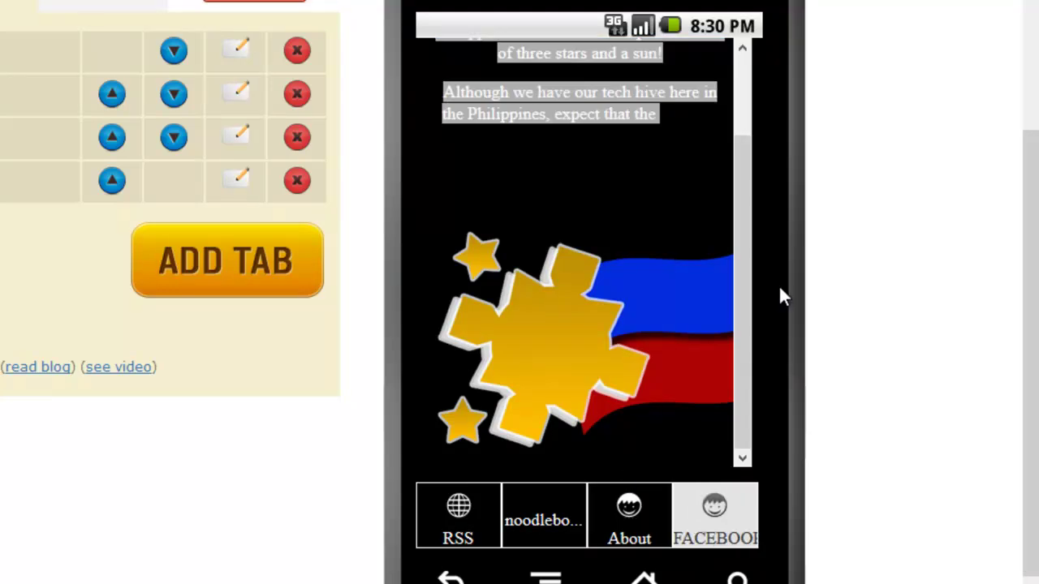
drag(746, 155, 749, 113)
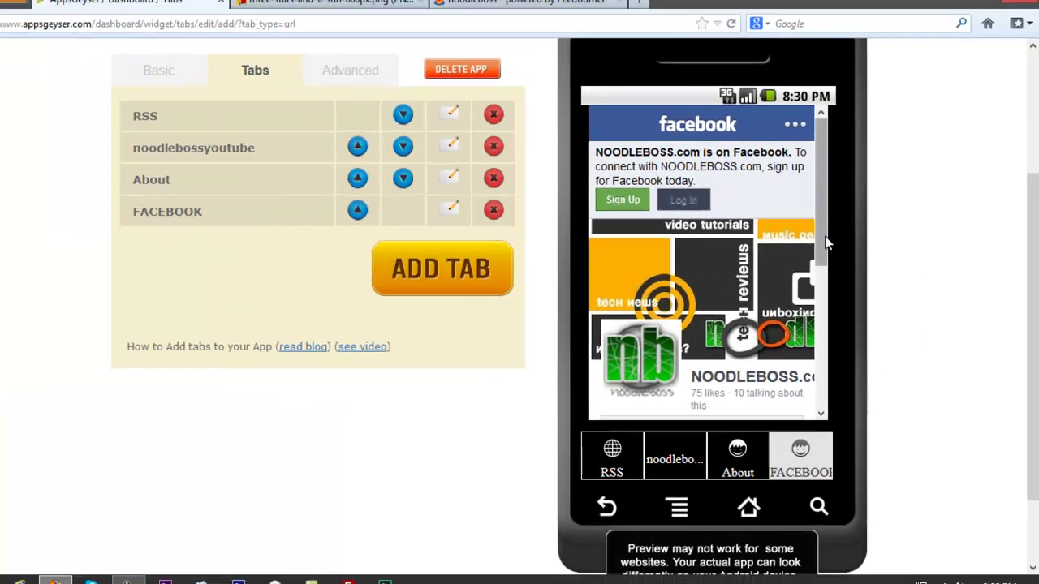
drag(826, 242, 830, 397)
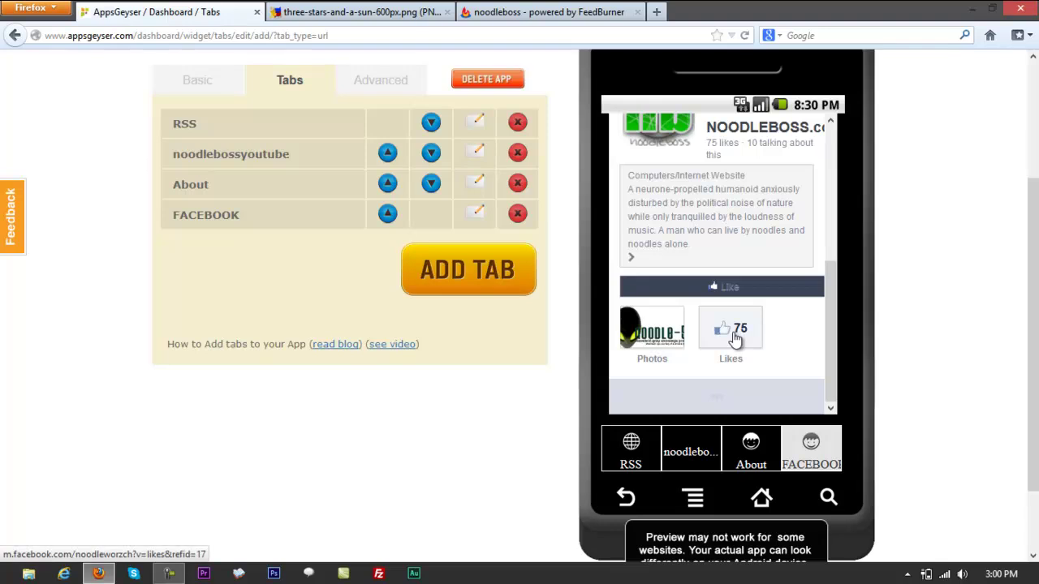
- Switch the phone preview through the About, noodlebossyoutube and RSS tabs to check the content of each
click(750, 460)
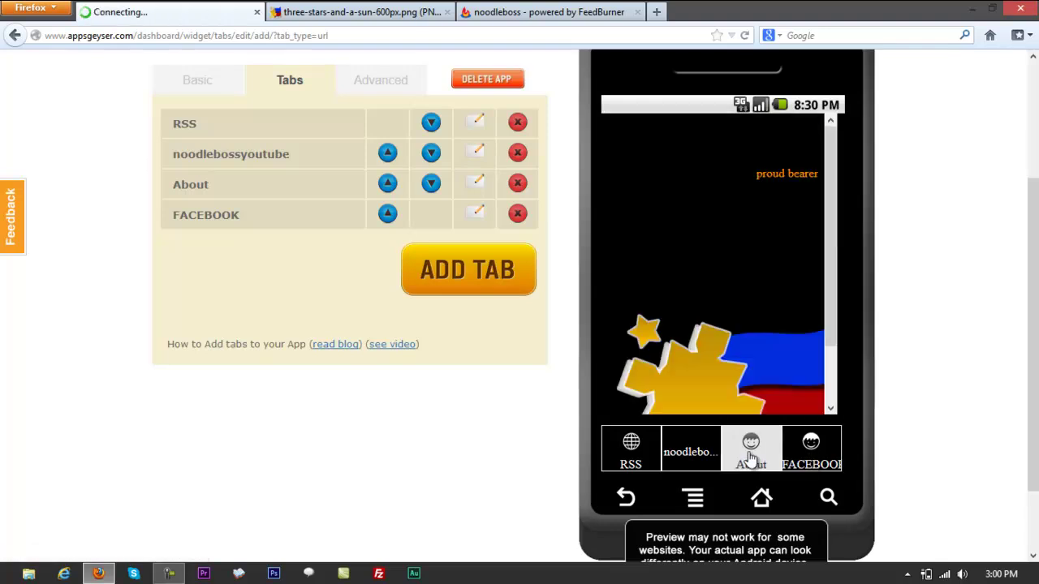
click(708, 457)
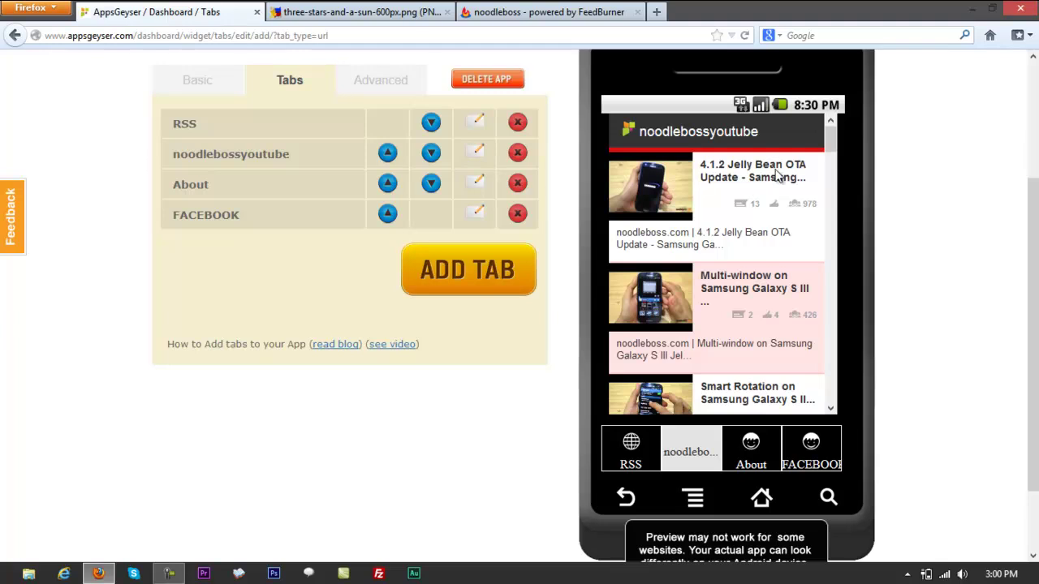
scroll(1033, 235, down, 1)
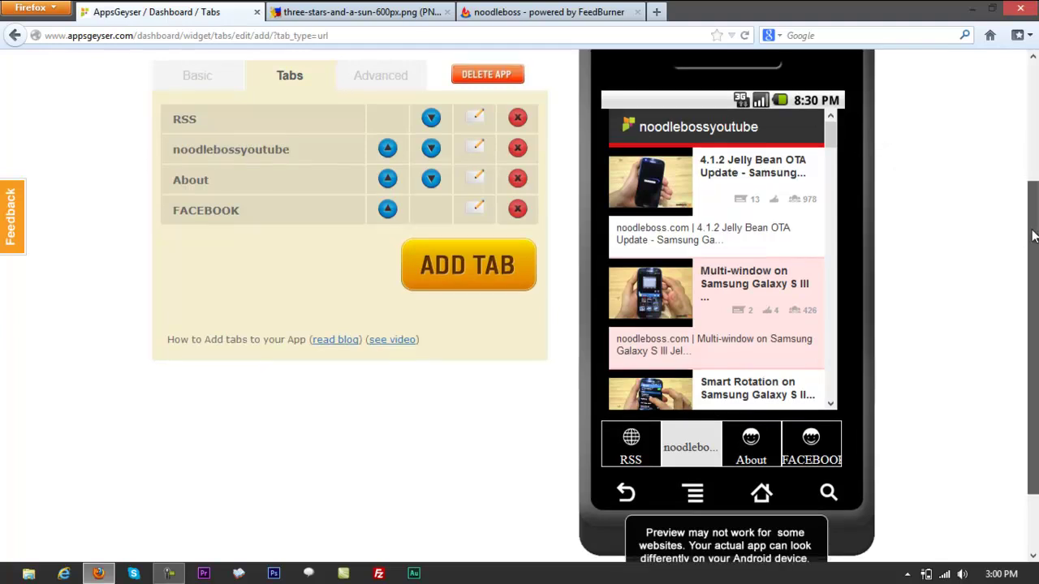
drag(1033, 235, 1033, 242)
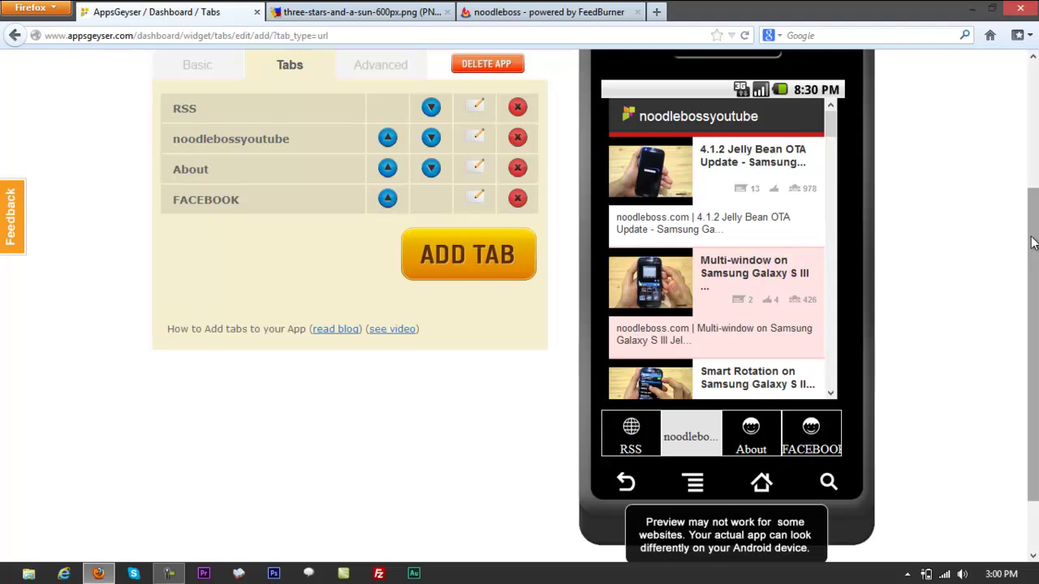
scroll(1032, 242, down, 1)
click(623, 398)
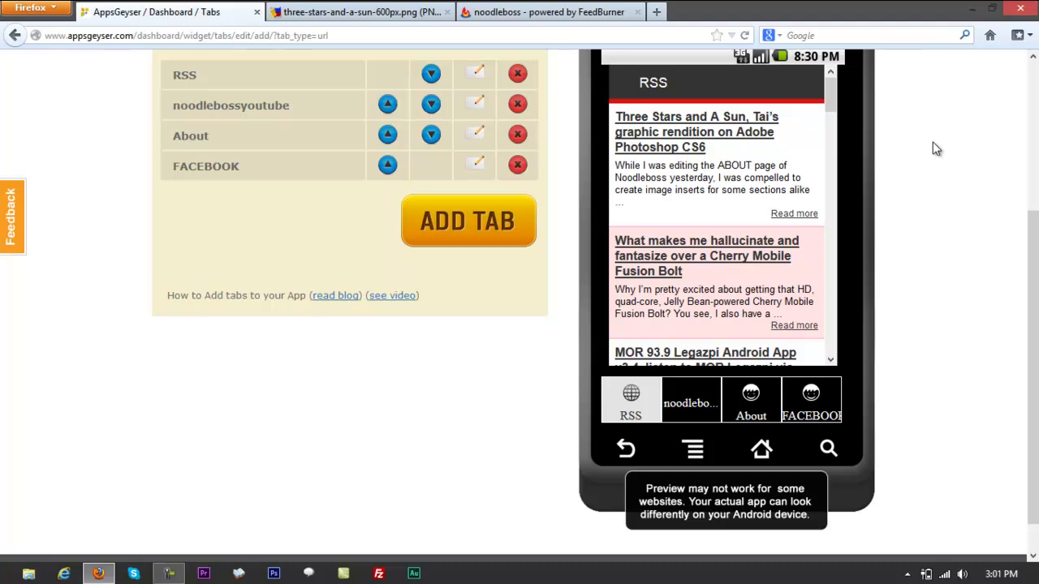
drag(1036, 293, 1036, 237)
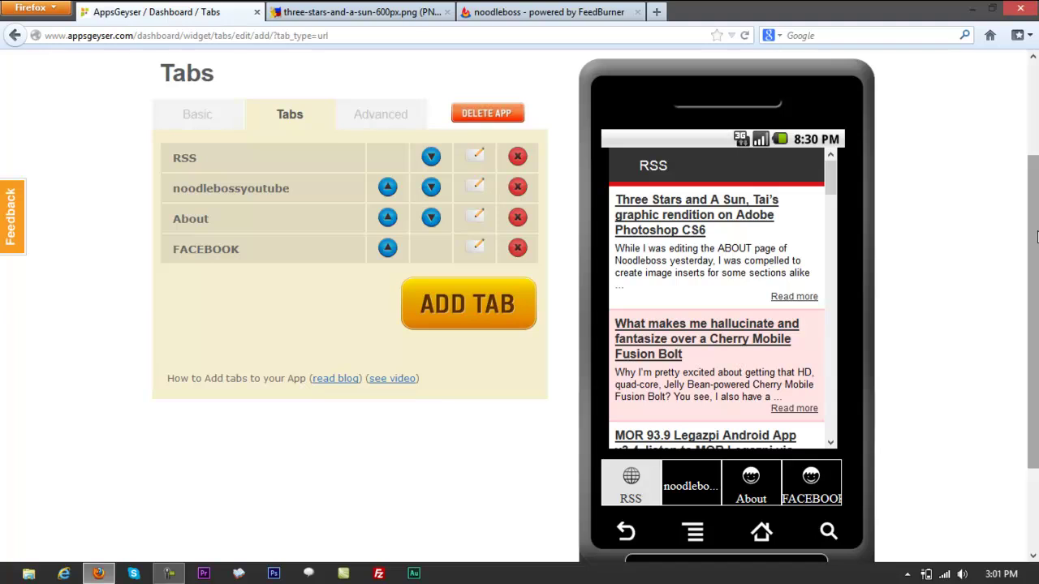
drag(1036, 236, 1028, 176)
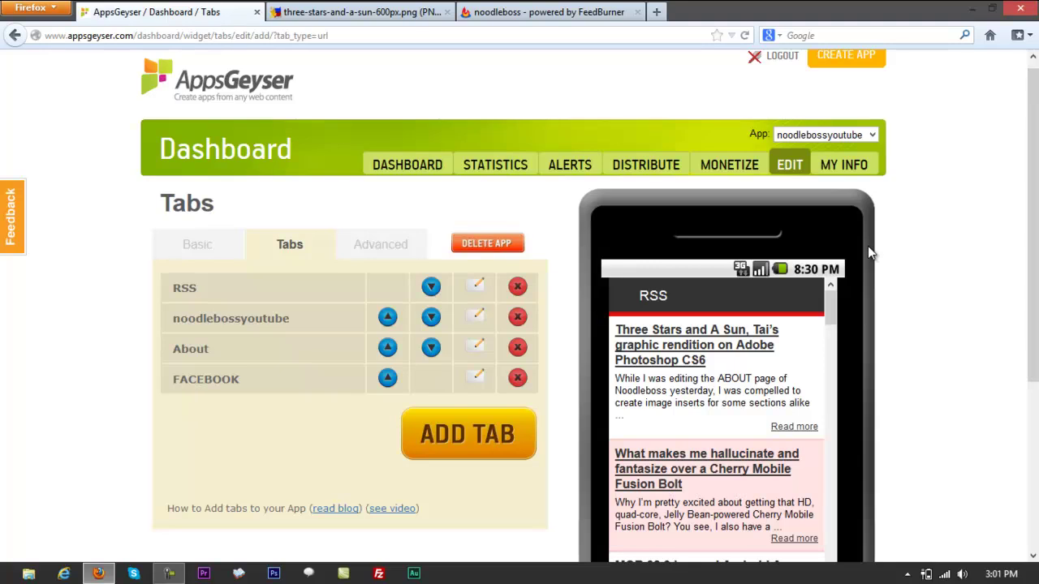
- Go to the app's Dashboard and open its public getwidget/noodlebossyoutube download page in a new browser tab
click(416, 174)
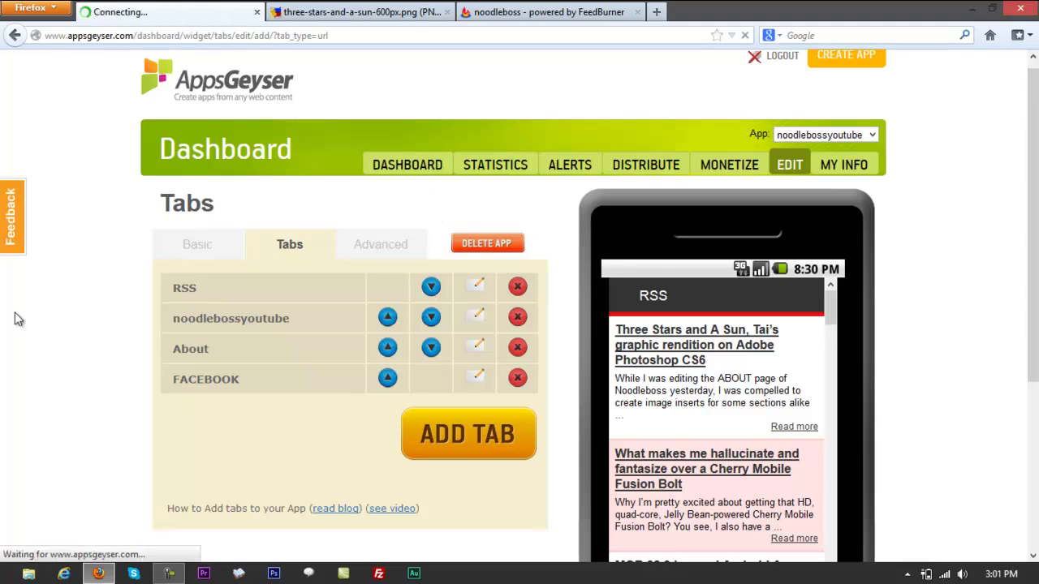
scroll(7, 323, down, 2)
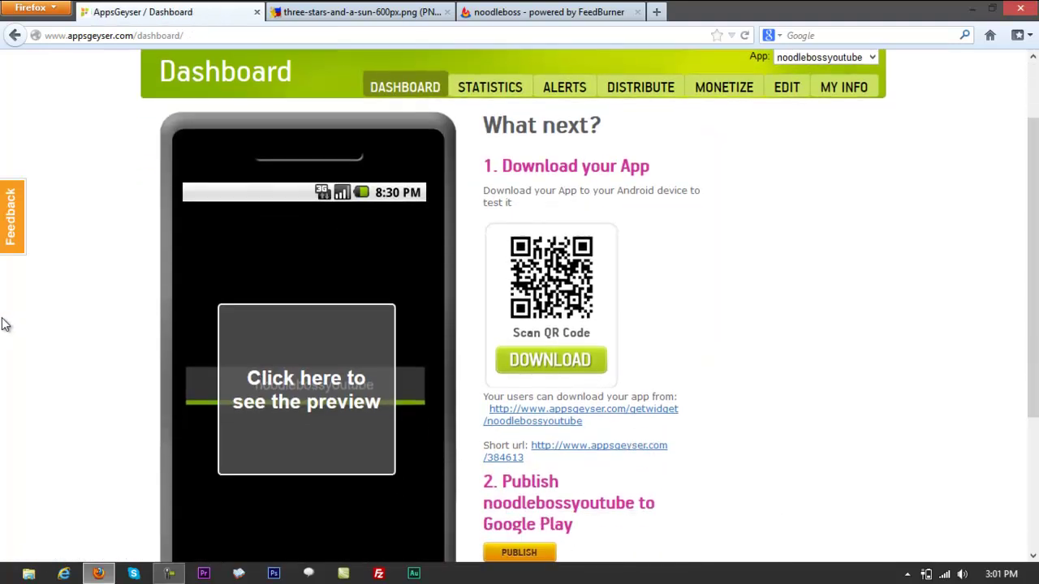
scroll(586, 464, down, 2)
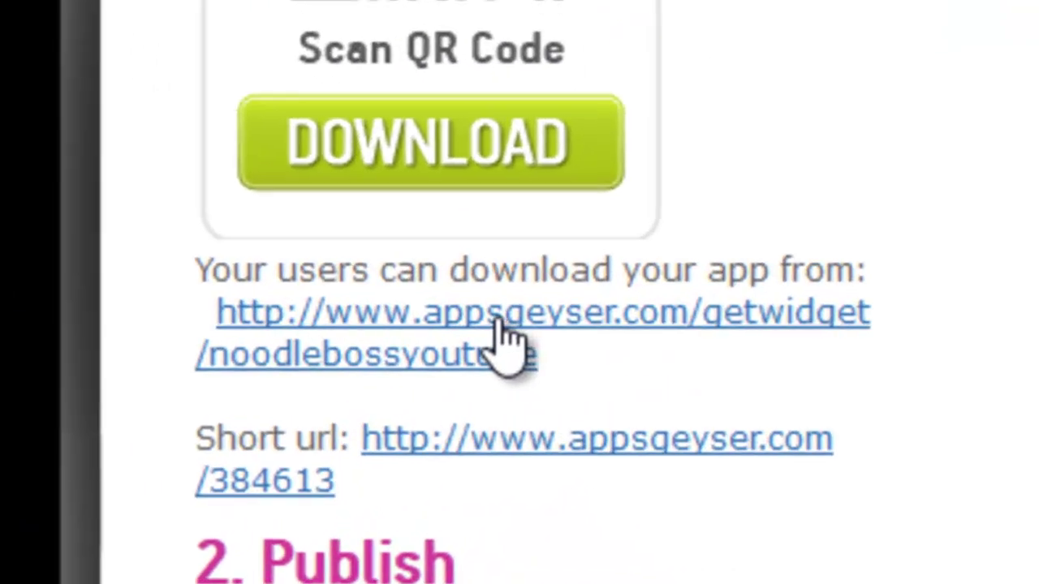
right_click(548, 333)
click(641, 363)
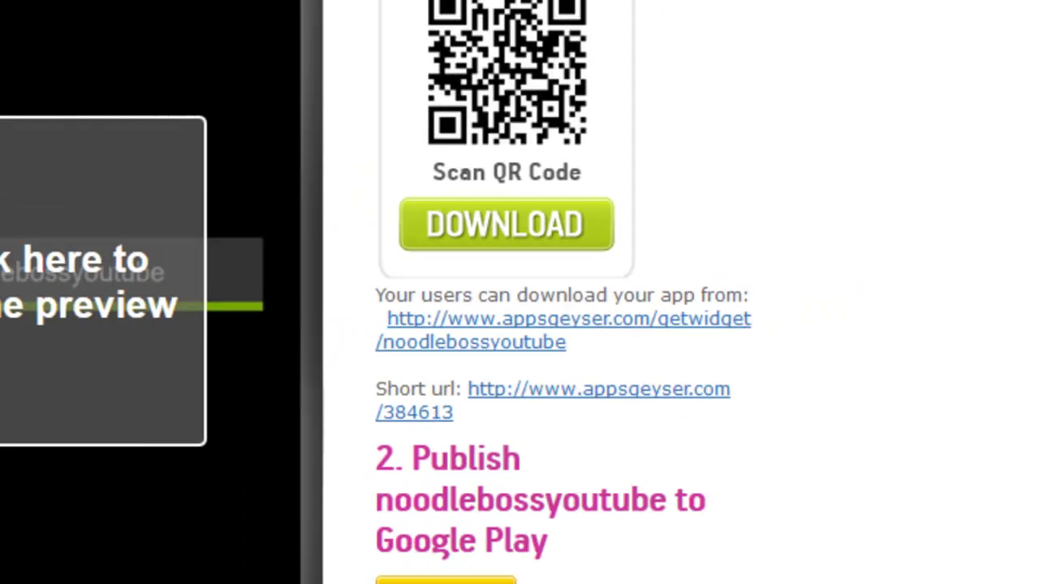
click(363, 6)
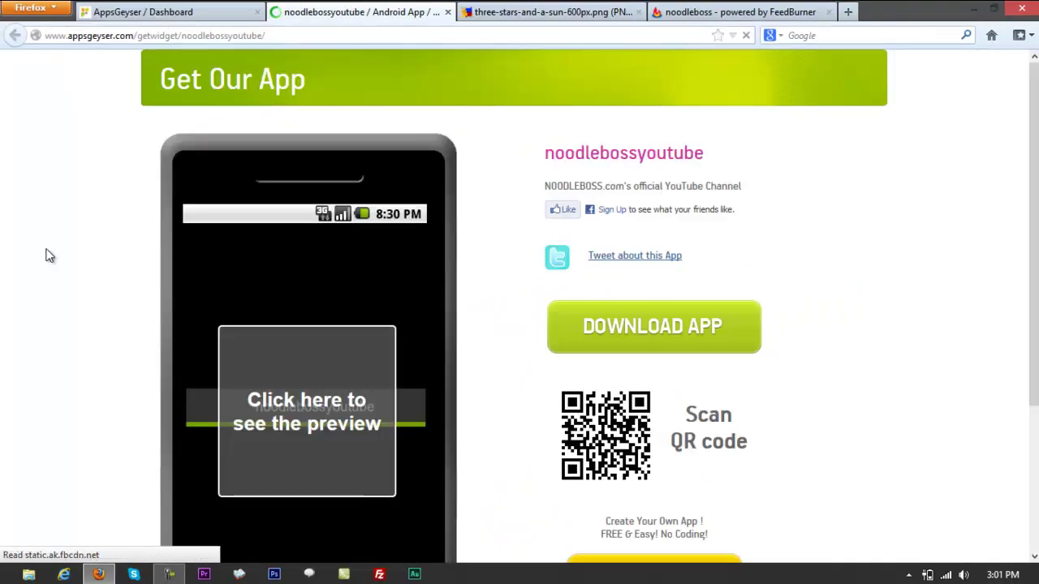
scroll(44, 257, down, 2)
scroll(38, 258, down, 1)
- Request the noodlebossyoutube.apk download from the public app page and cancel the file-saving prompt
click(615, 250)
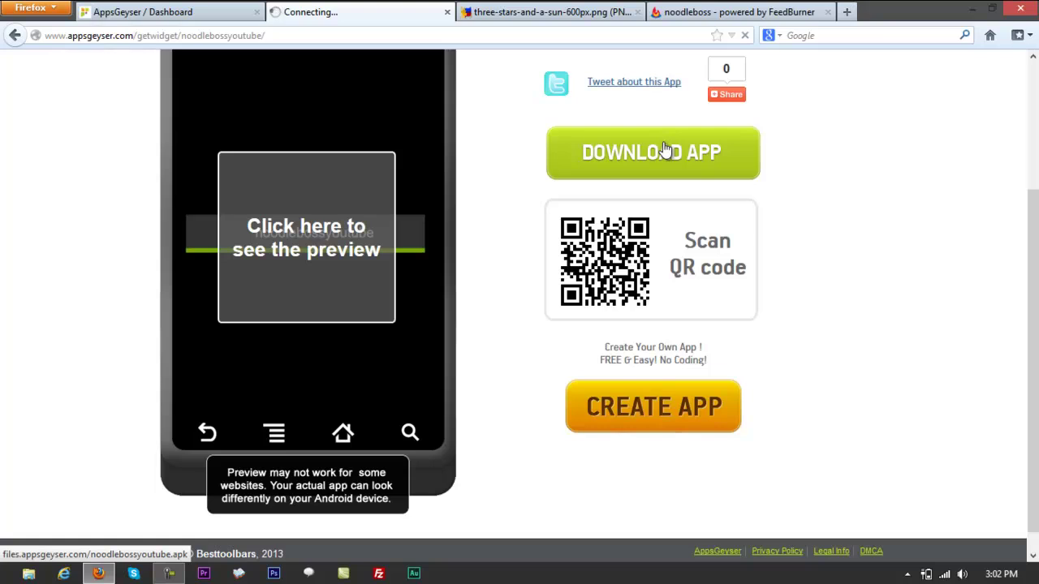
click(665, 150)
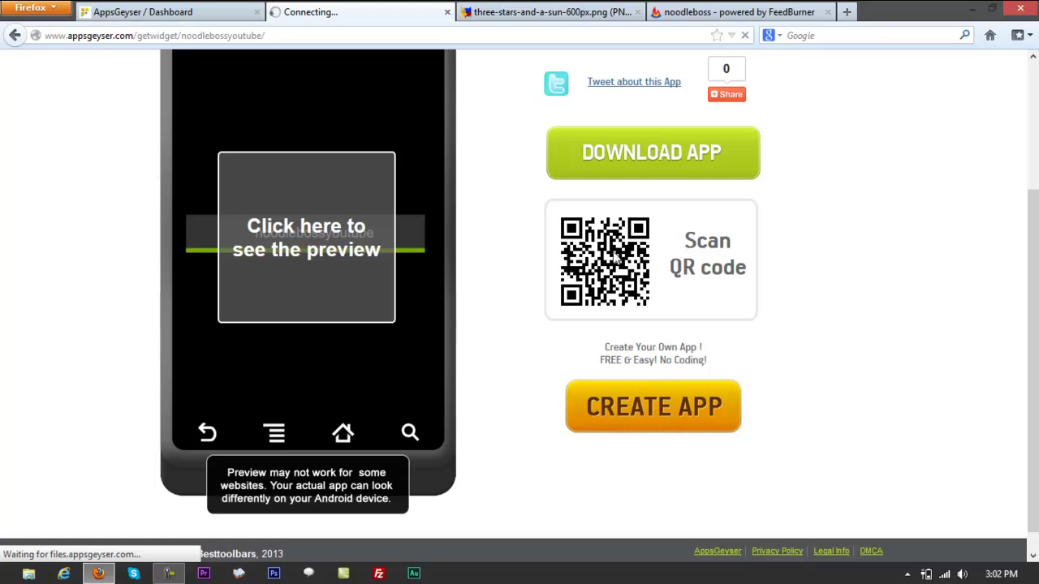
click(219, 8)
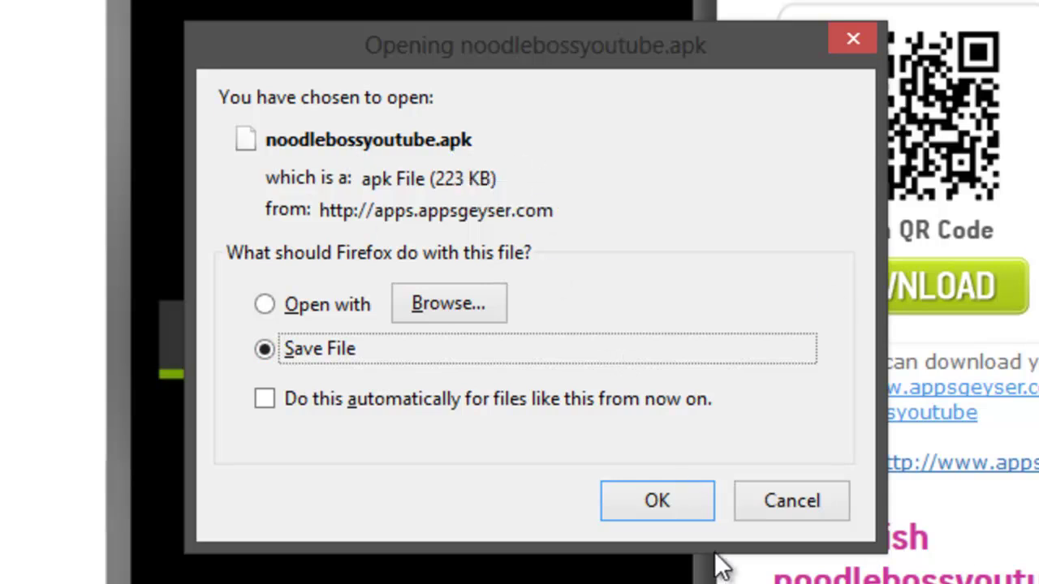
click(766, 493)
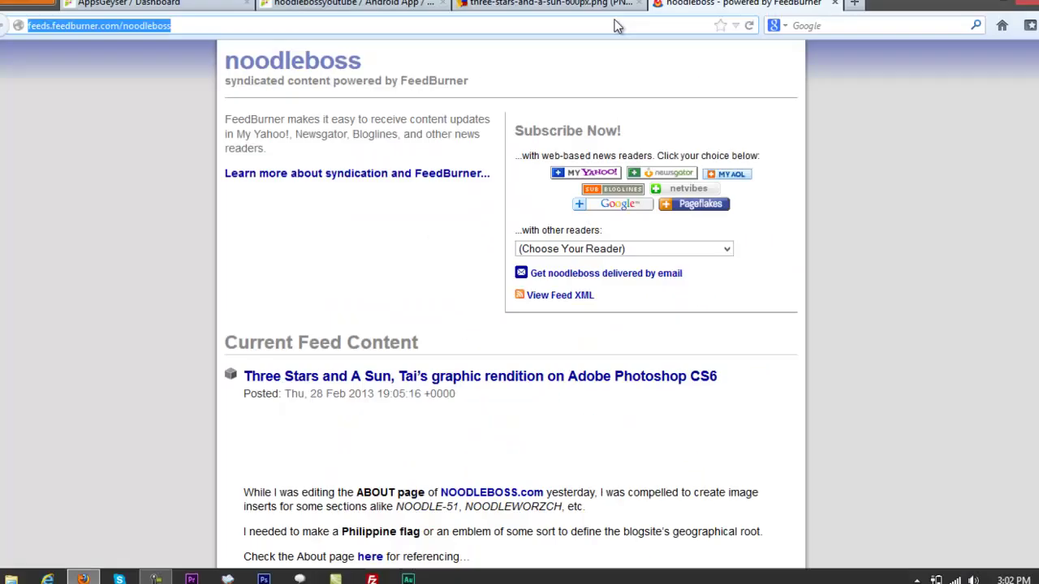
- Open bitly.com in the browser tab holding the FeedBurner page, and return to the app's public download page
click(543, 38)
text(bitluy.com)
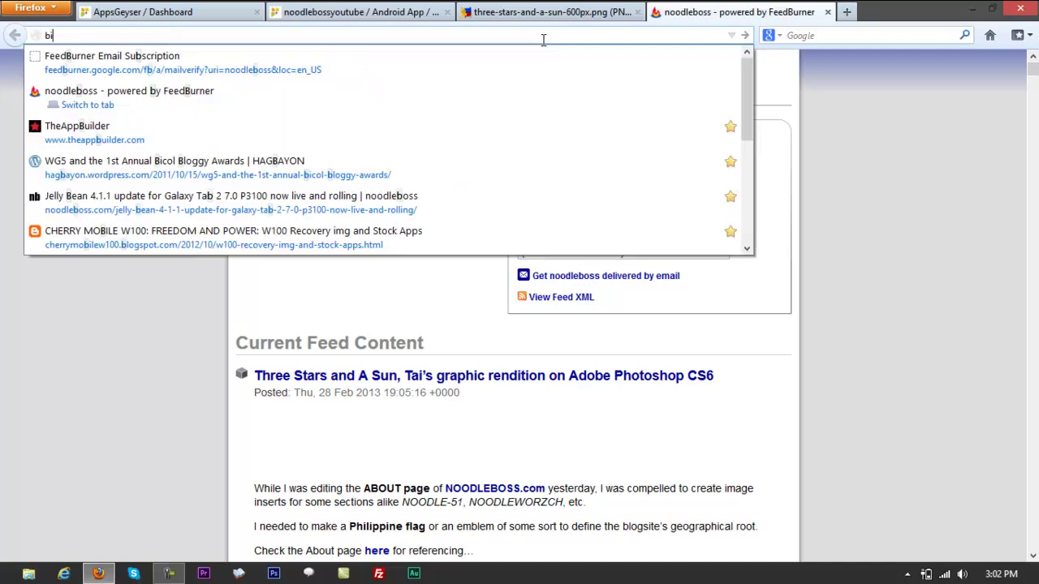
key(BackSpace)
key(BackSpace)
key(BackSpace)
key(BackSpace)
key(BackSpace)
key(BackSpace)
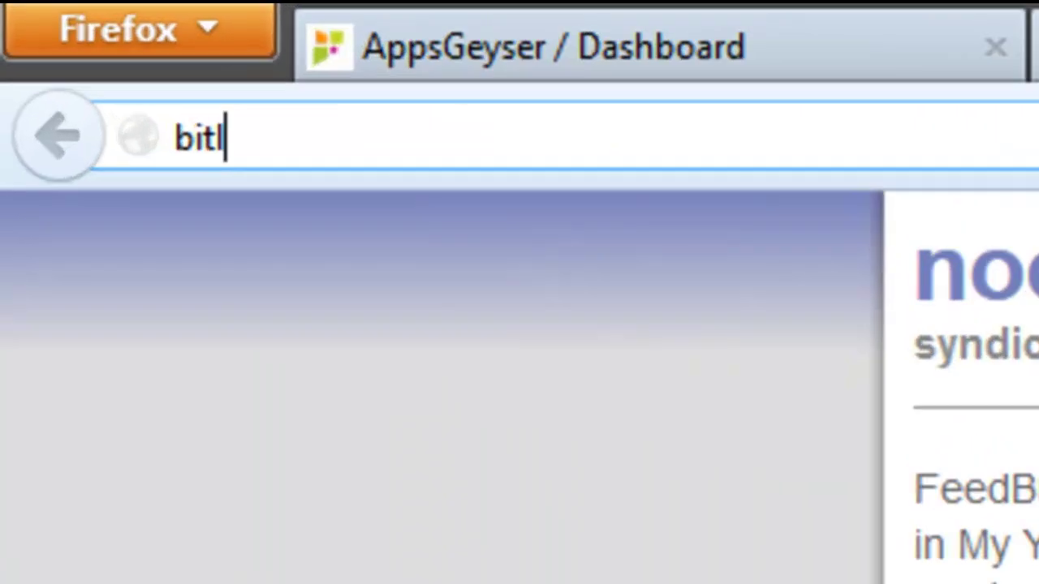
text(y.com)
key(Return)
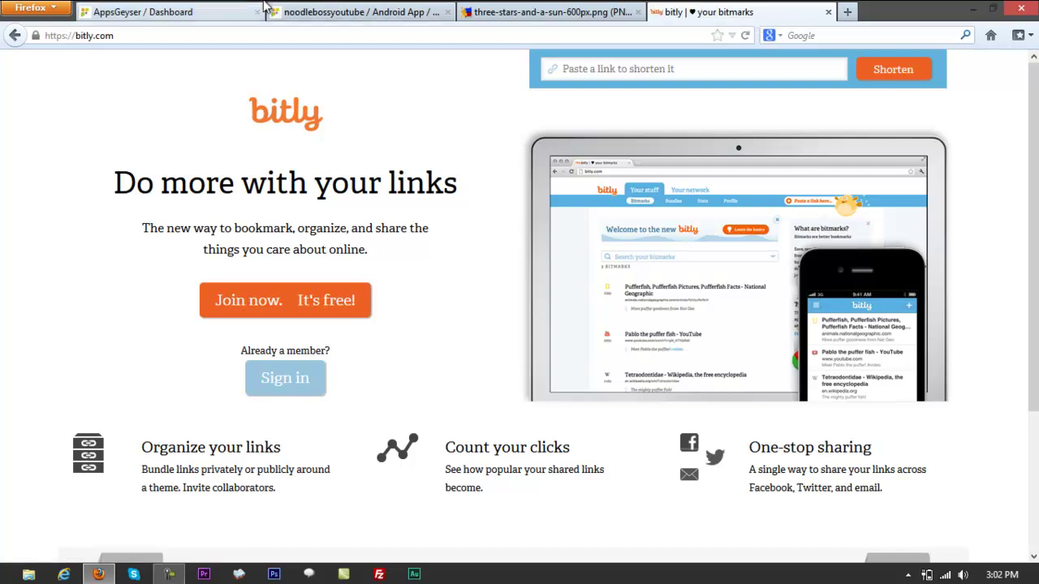
click(275, 12)
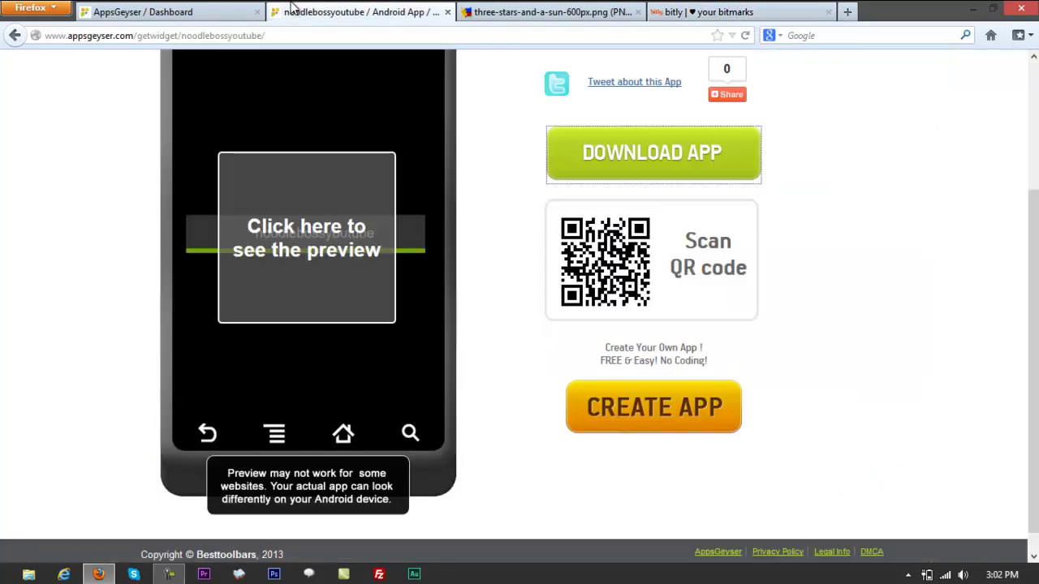
scroll(29, 203, up, 2)
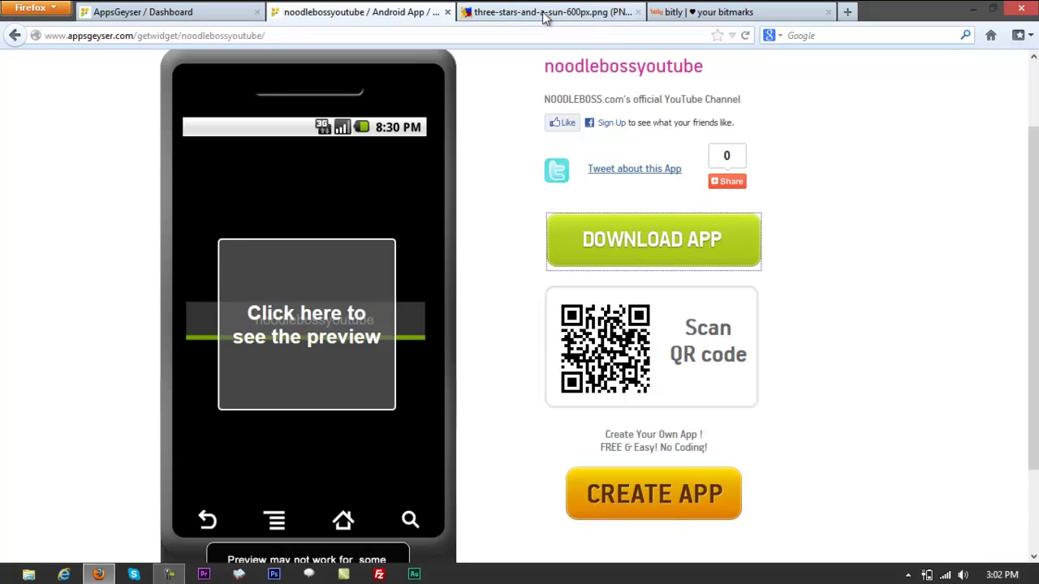
- Open noodleboss.com in the bitly browser tab, look through its home page, and return to the app's download page
click(707, 11)
click(557, 36)
text(ndoo)
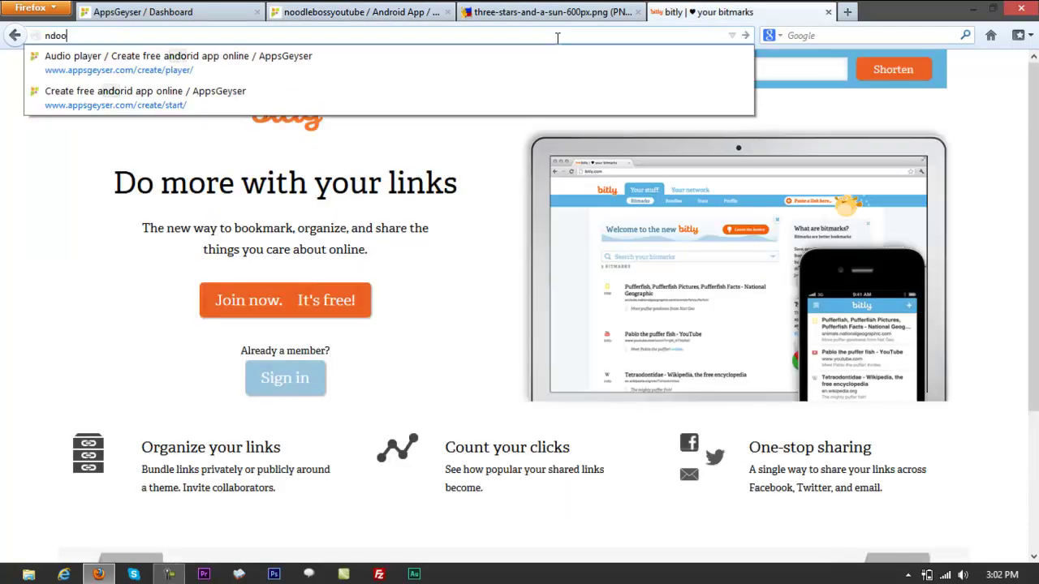
key(BackSpace)
key(BackSpace)
key(BackSpace)
text(odd)
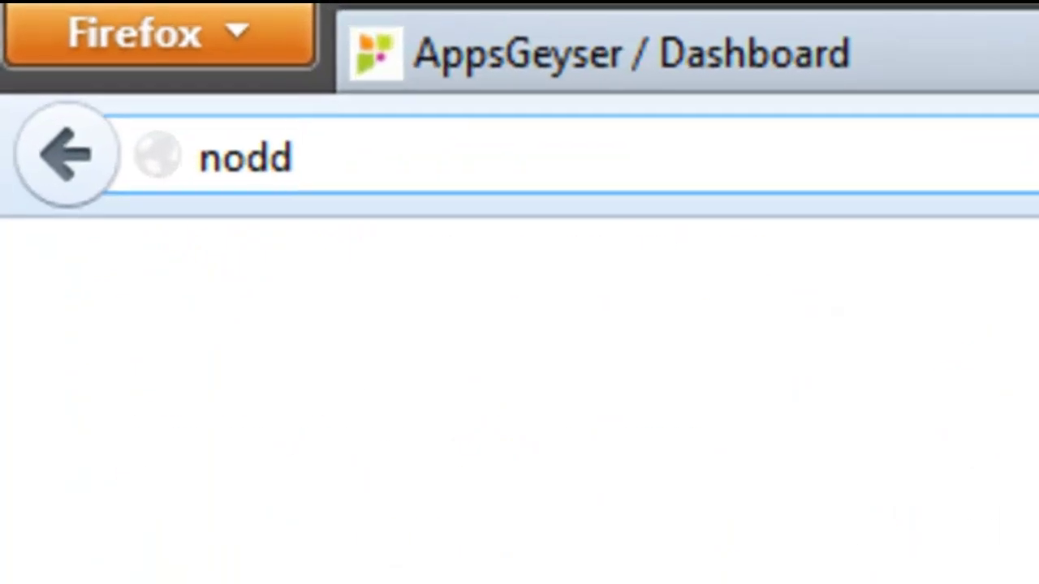
key(BackSpace)
key(BackSpace)
text(od)
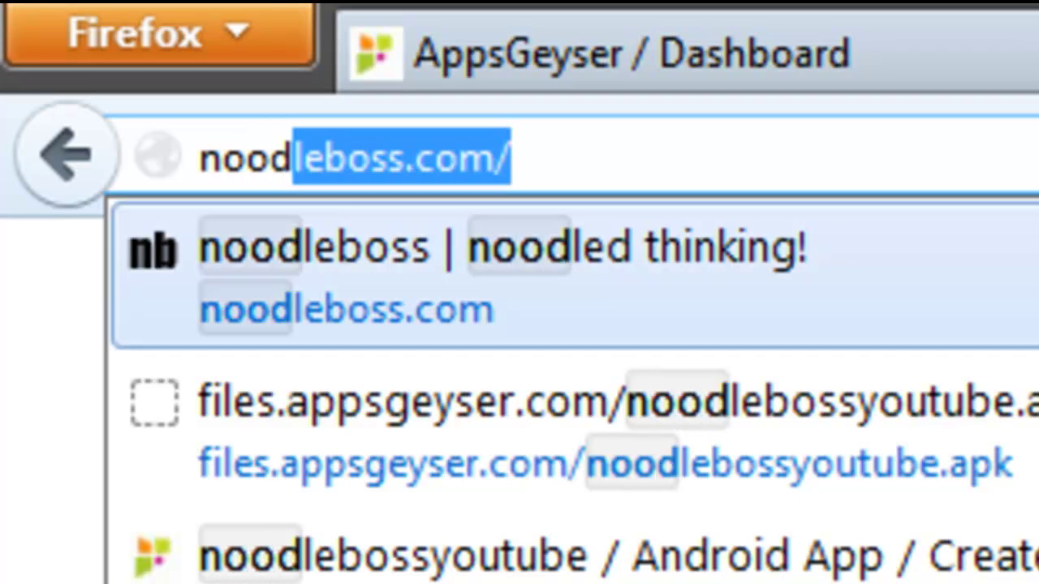
key(Return)
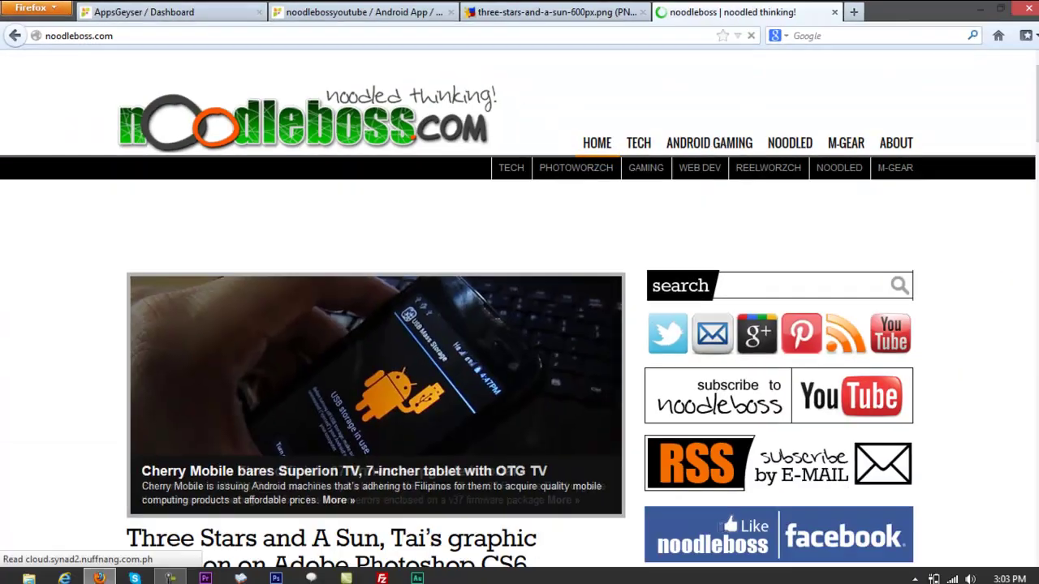
scroll(1035, 332, down, 5)
scroll(1034, 333, down, 3)
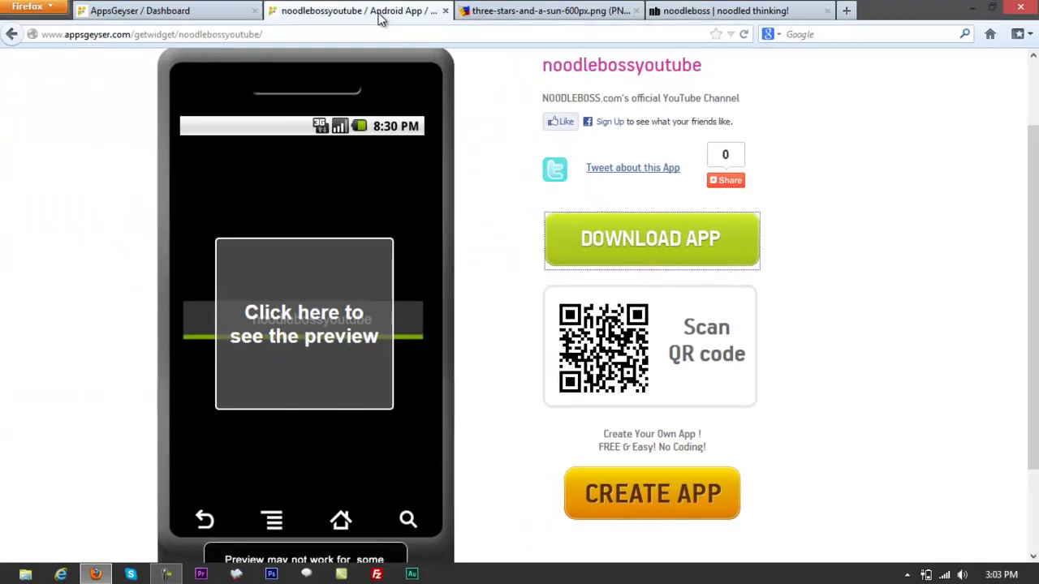
scroll(937, 354, up, 2)
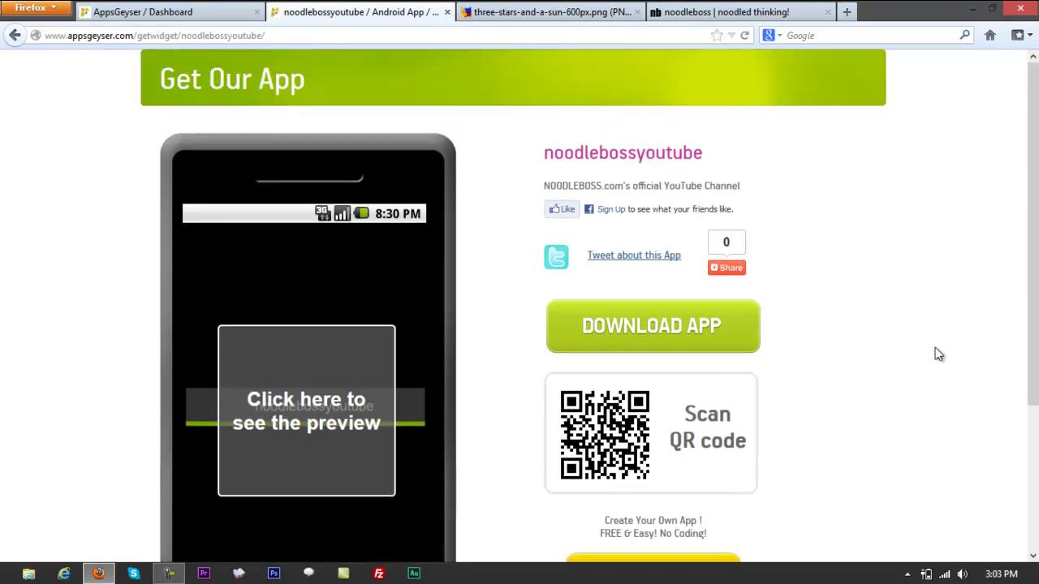
- Return to the noodlebossyoutube dashboard, open its Distribute page and find the embed code of the first QR widget
click(172, 17)
scroll(5, 382, up, 3)
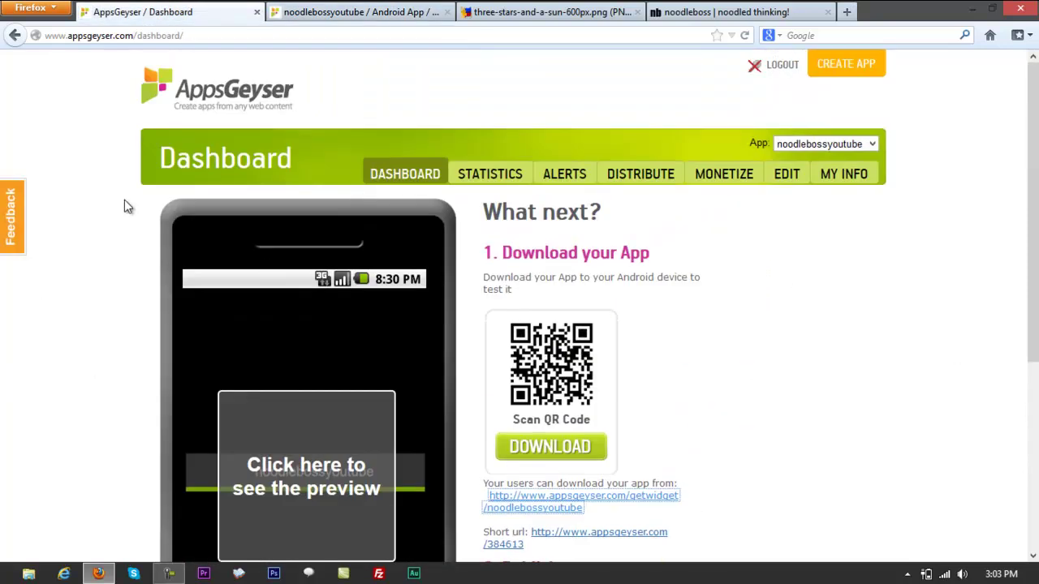
click(641, 175)
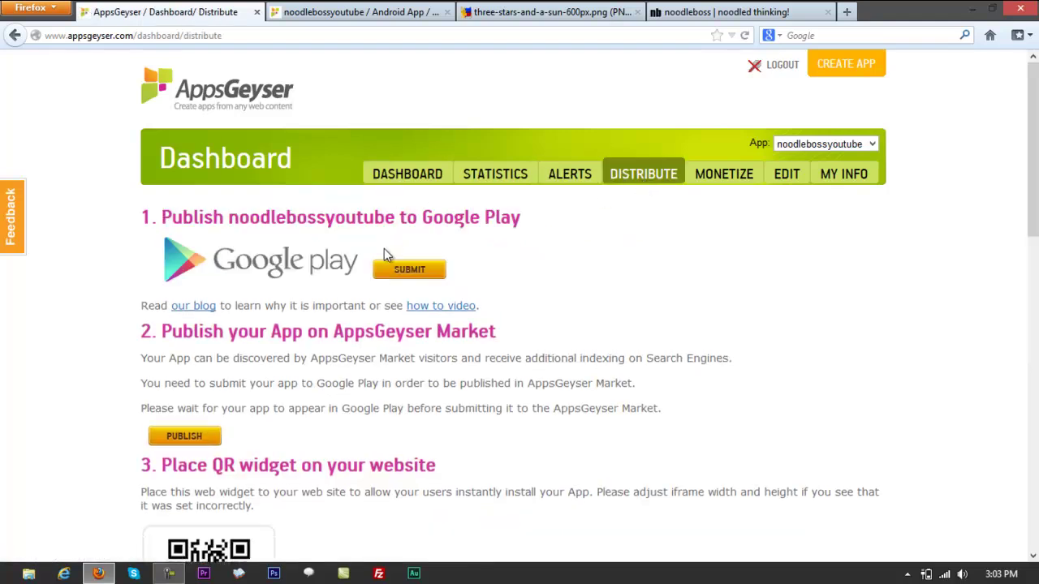
scroll(272, 334, down, 3)
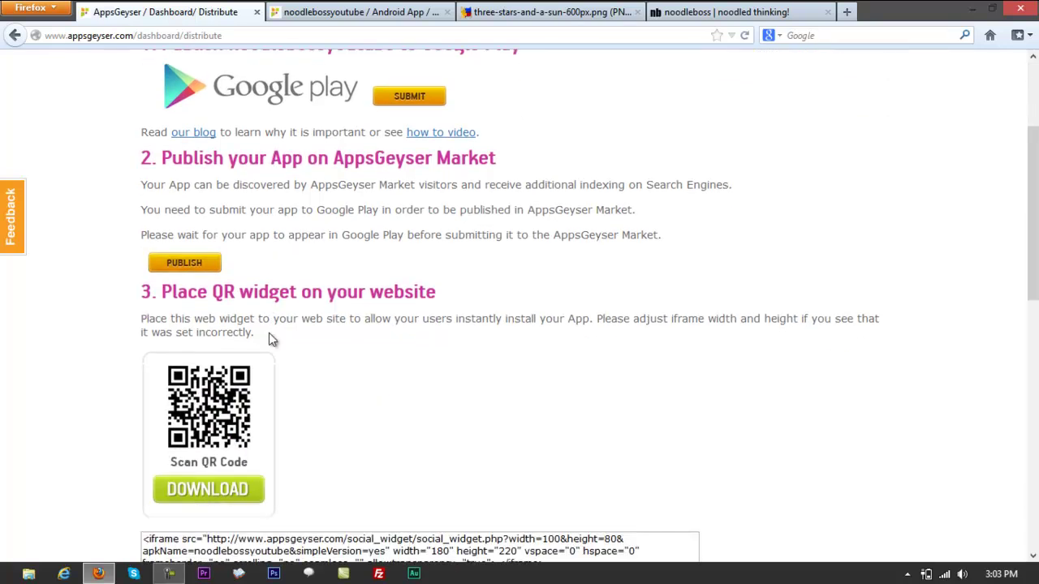
scroll(264, 331, down, 2)
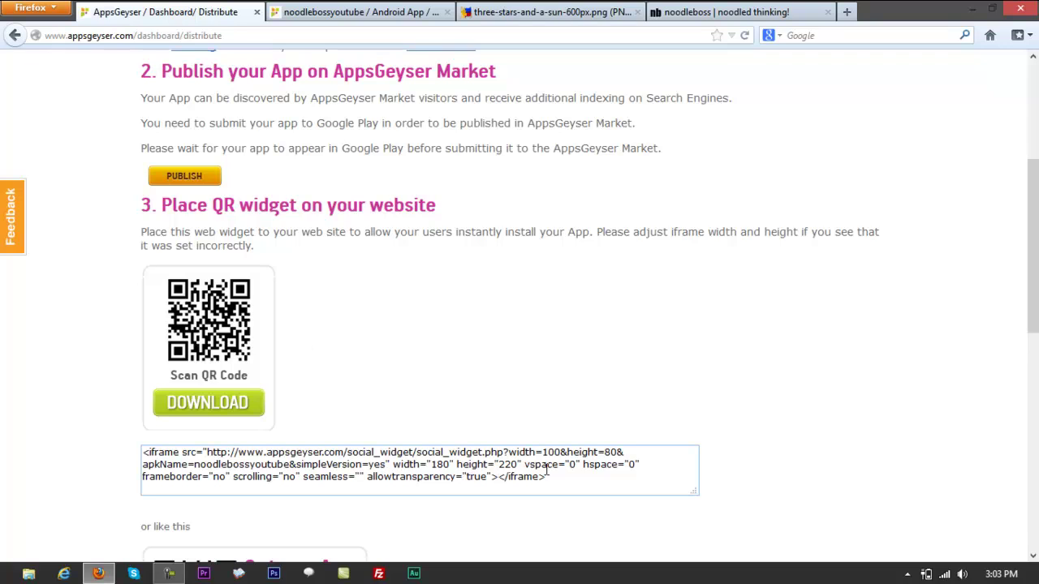
drag(560, 479, 58, 413)
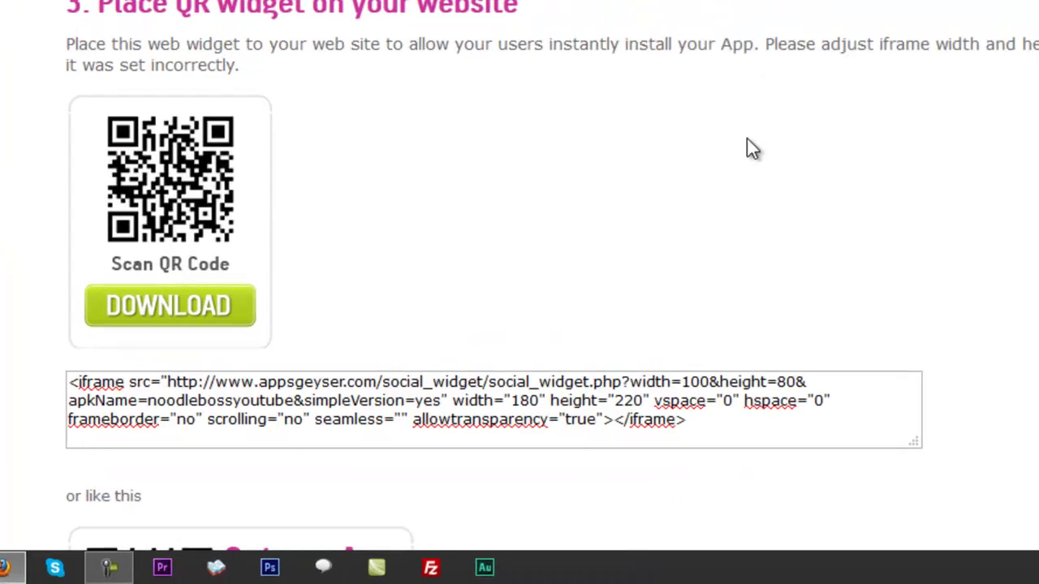
- Open Notepad and write an opening <html> tag and a closing </html> tag on separate lines
key(super+r)
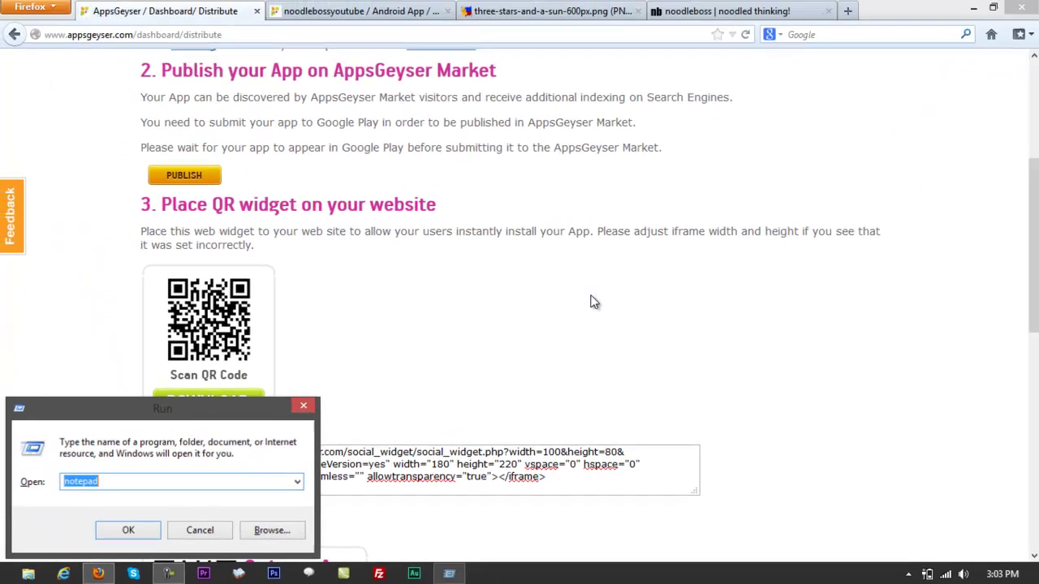
key(Return)
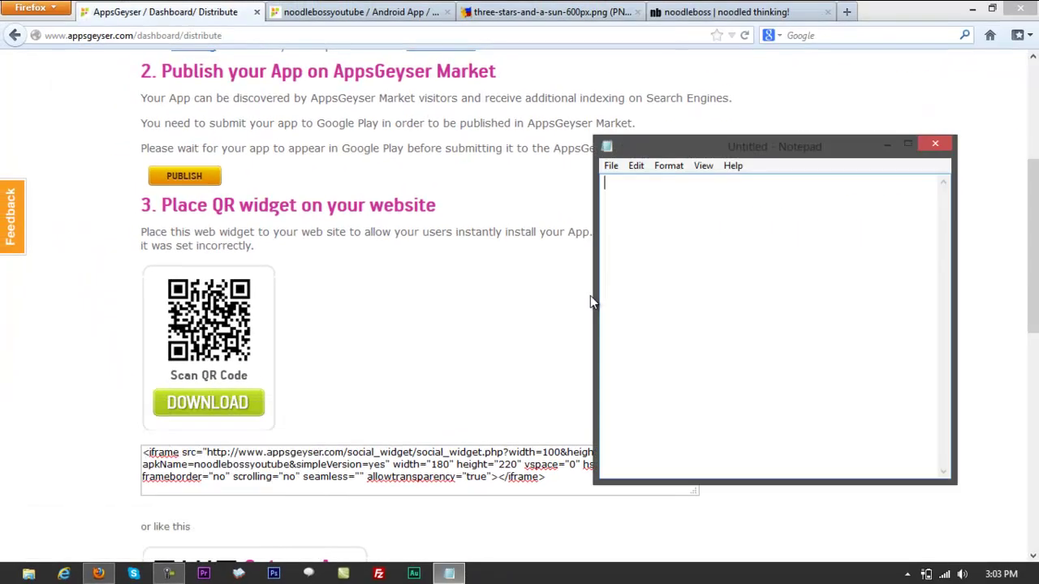
text(<>)
key(Left)
text(html)
key(Right)
key(Return)
key(Return)
text(,./)
key(BackSpace)
key(BackSpace)
key(BackSpace)
text(<>)
key(Left)
text(/html)
- Copy the first QR widget's iframe code from the Distribute page and paste it between the html tags in Notepad
click(290, 452)
triple_click(420, 482)
key(ctrl+c)
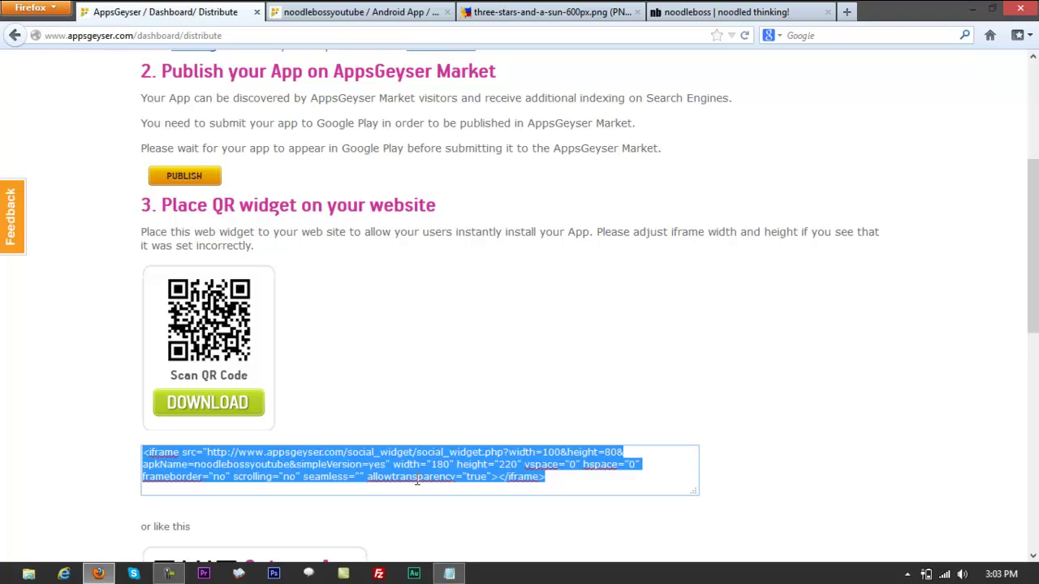
key(alt+Tab)
click(636, 197)
key(ctrl+v)
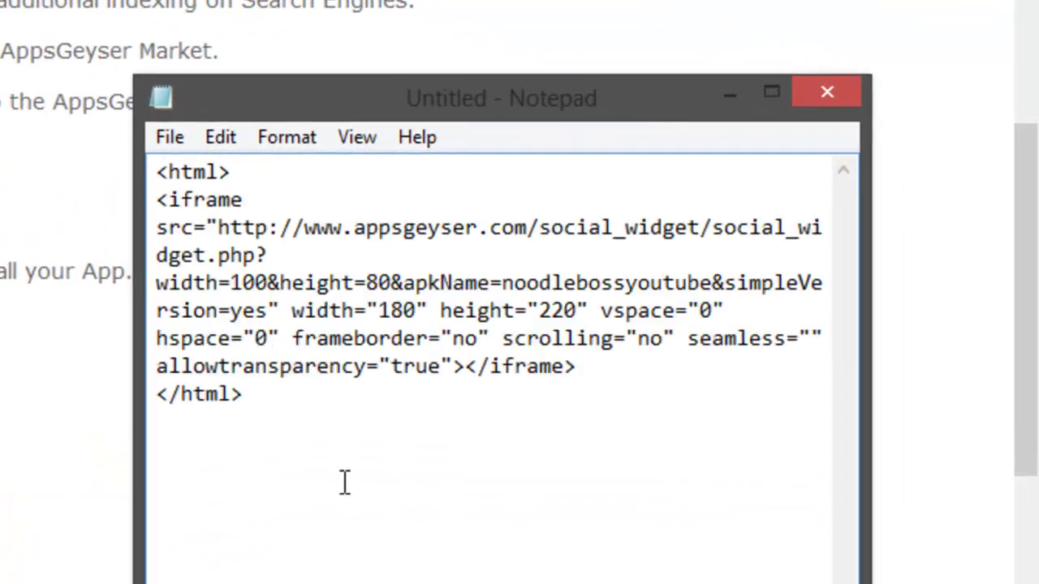
- Save the Notepad document to the Desktop as index.html
key(ctrl+s)
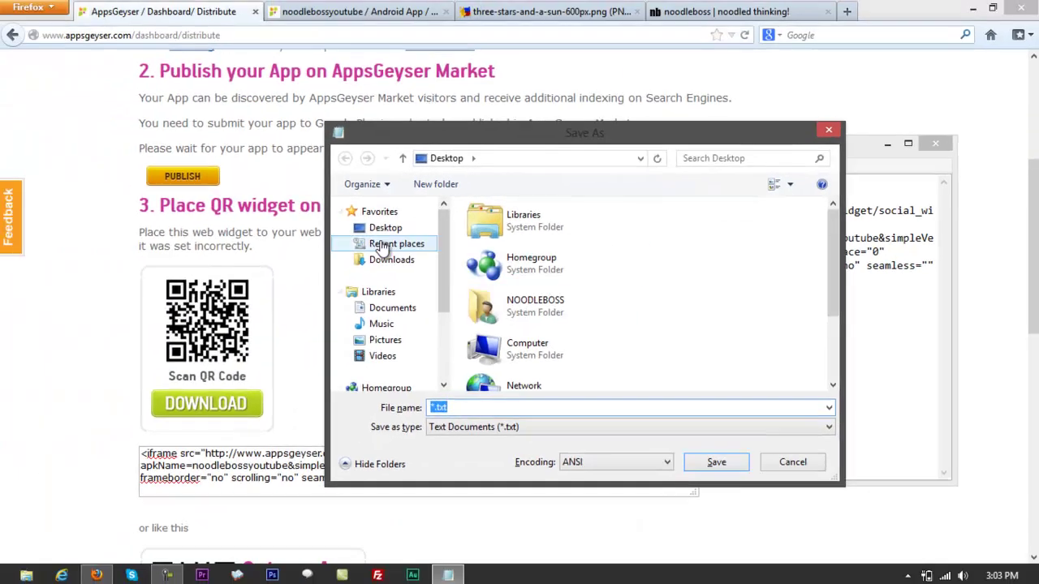
click(452, 406)
text(index.html)
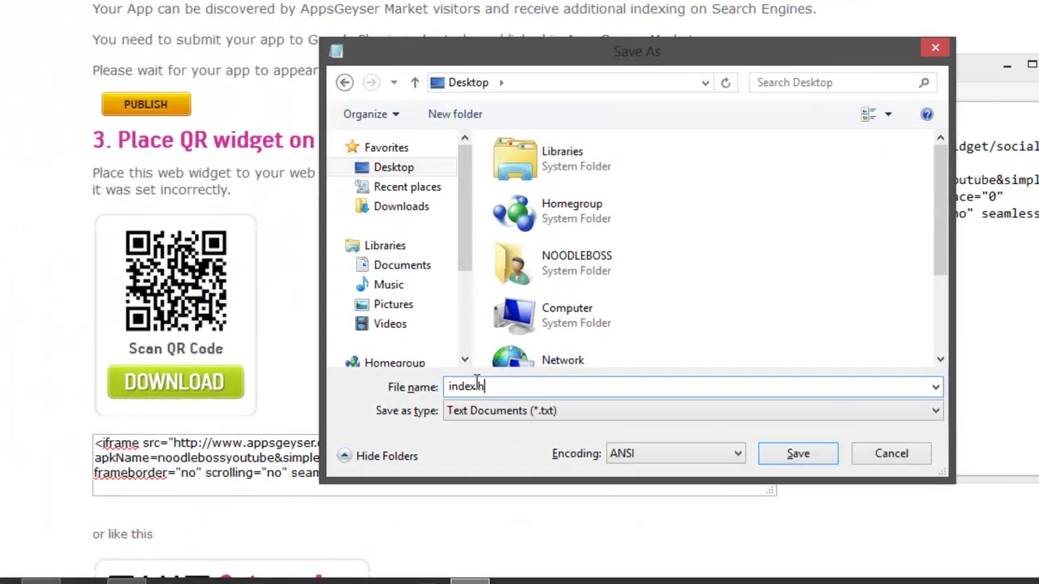
key(Return)
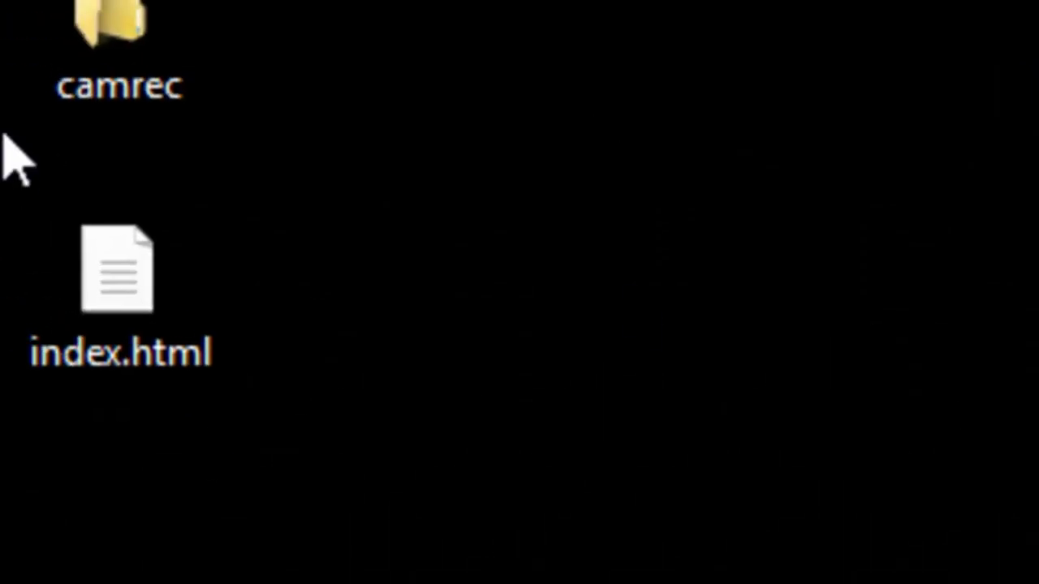
- Open index.html from the desktop with Firefox to view the QR widget
drag(67, 256, 109, 256)
click(778, 206)
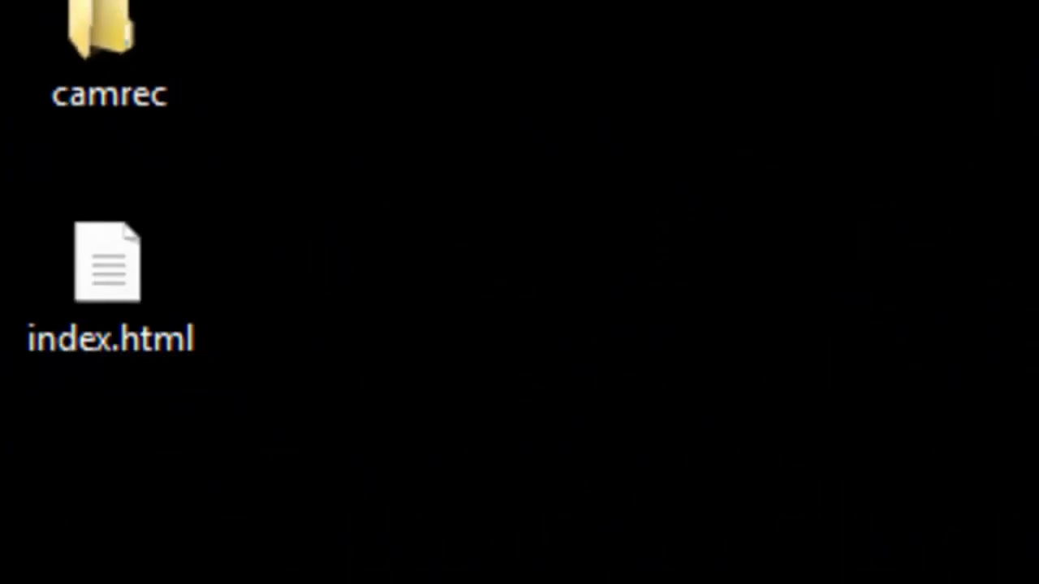
click(107, 267)
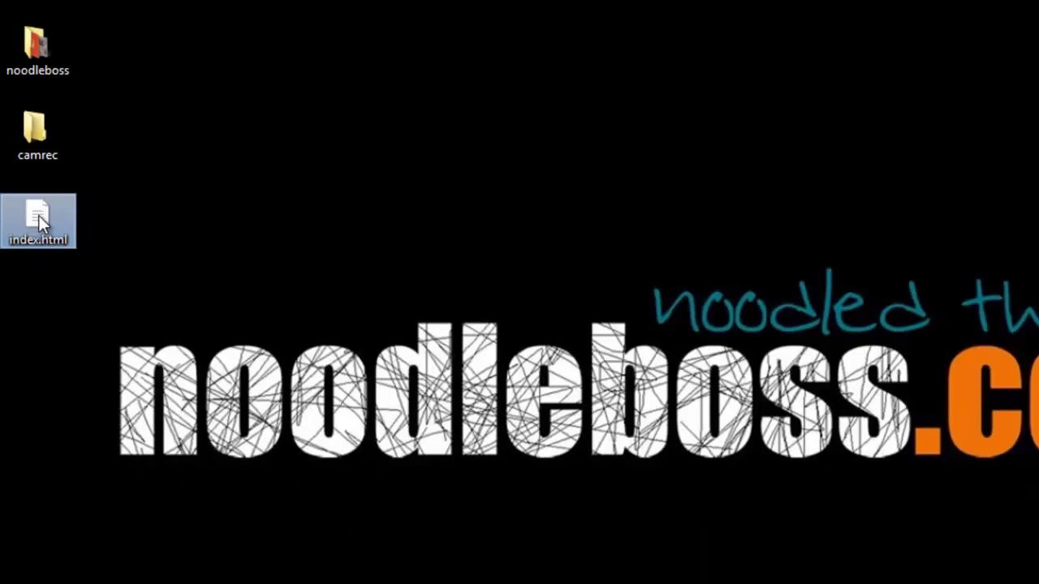
right_click(113, 276)
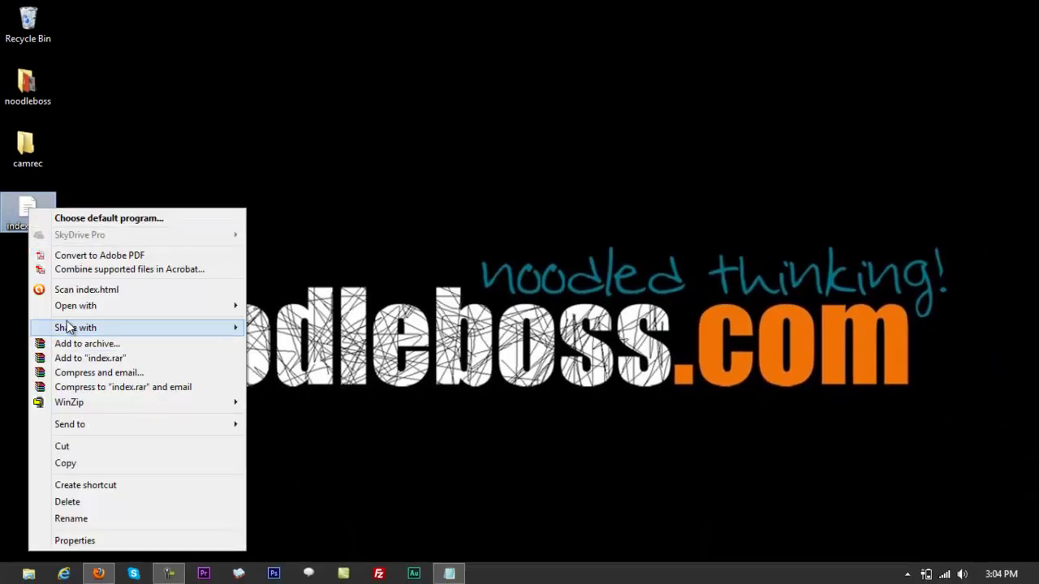
mouse_move(70, 311)
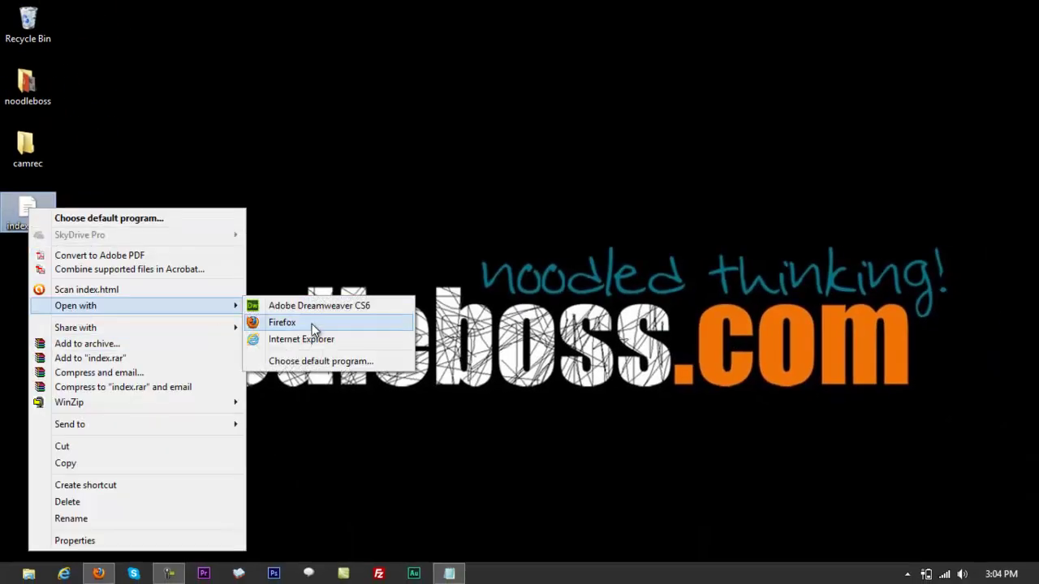
click(312, 323)
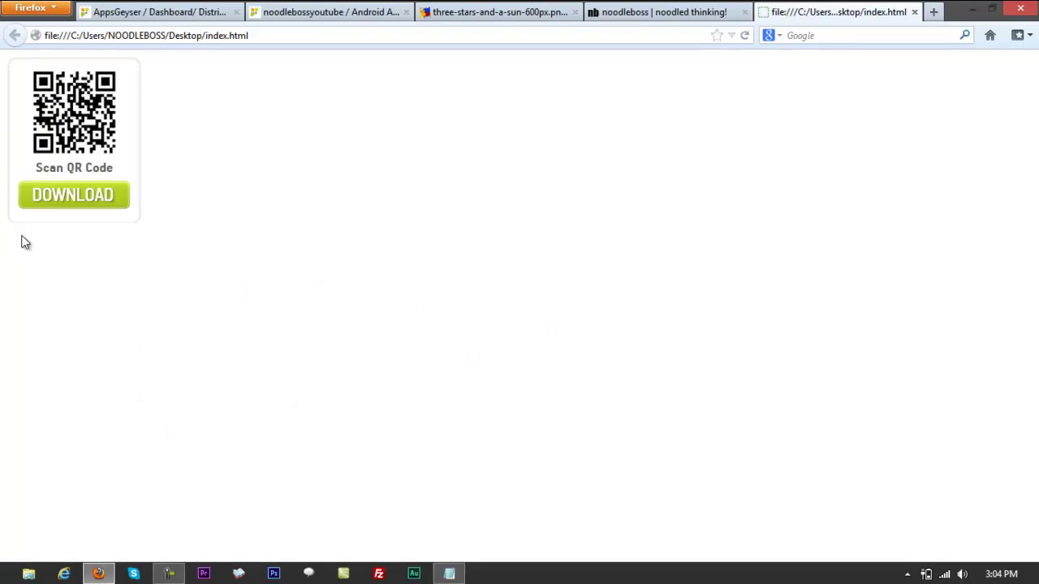
- Request the noodlebossyoutube.apk download from the widget, dismiss the file-saving prompt and close the index.html page
click(95, 202)
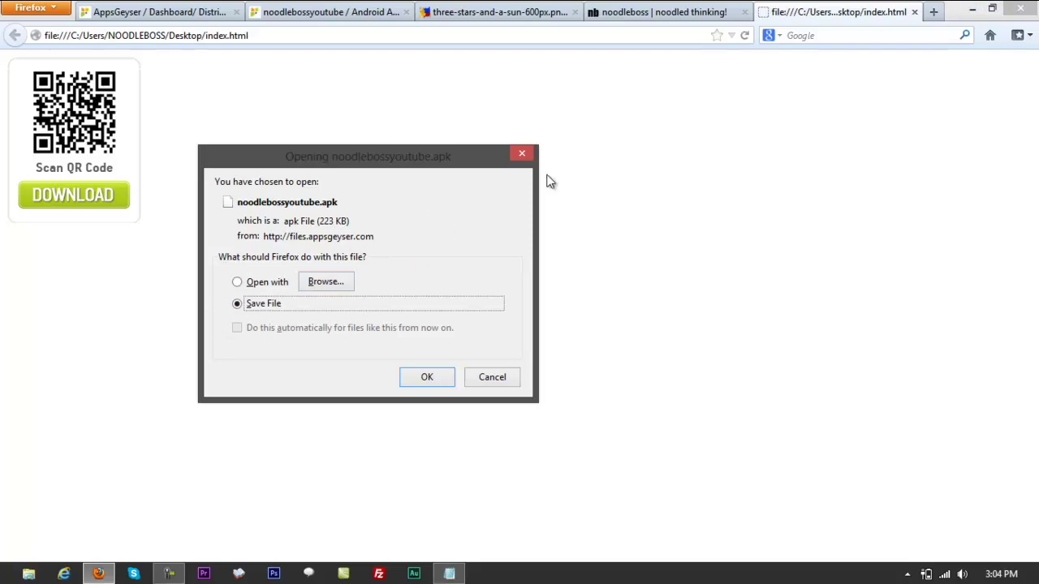
click(521, 154)
click(913, 12)
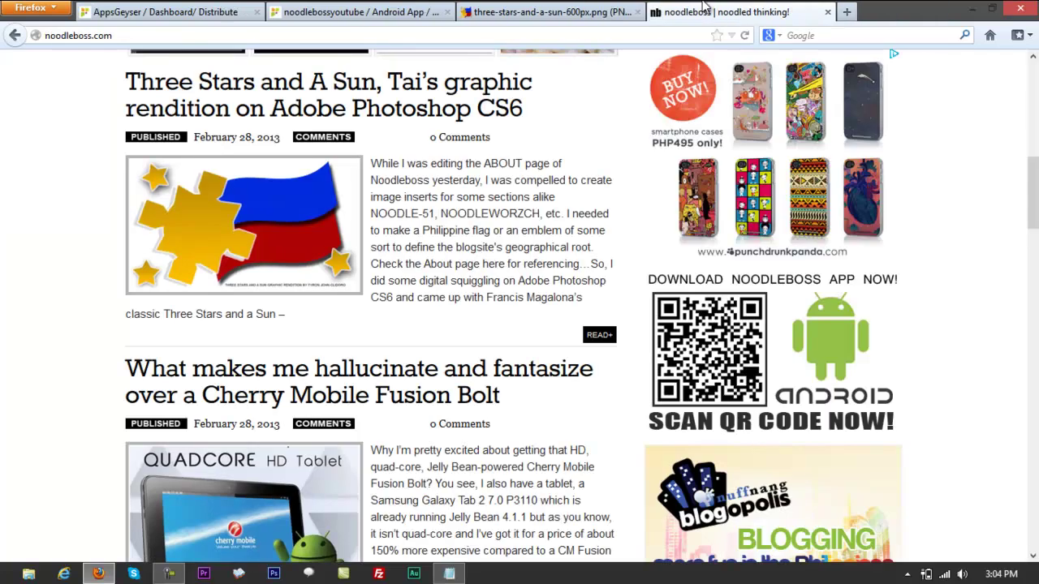
- Return to the Distribute page and examine both QR widget variants, the self promotion tools and the free promotion requirements
click(552, 11)
click(221, 11)
scroll(876, 456, down, 3)
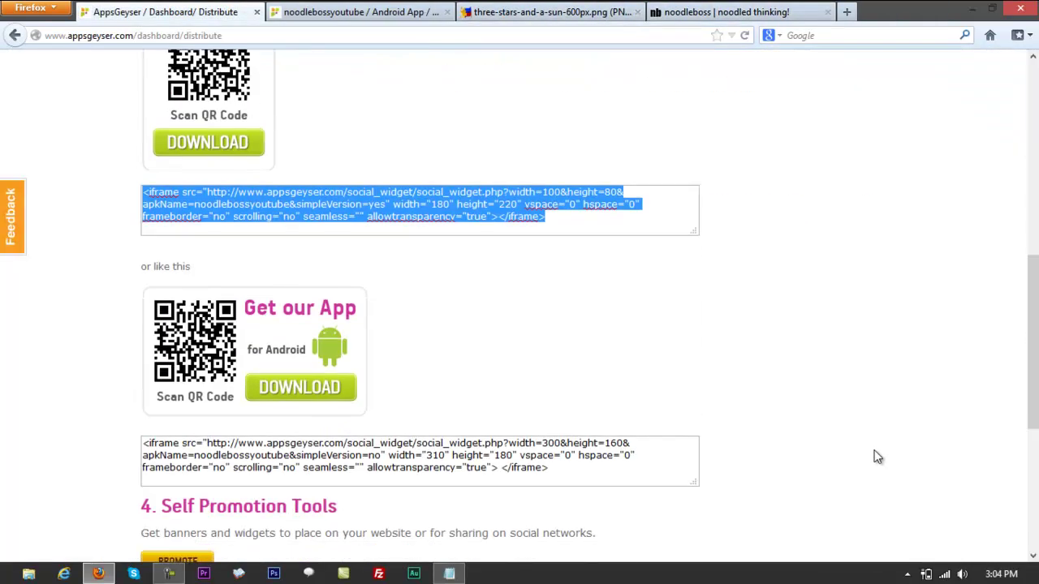
scroll(875, 457, down, 2)
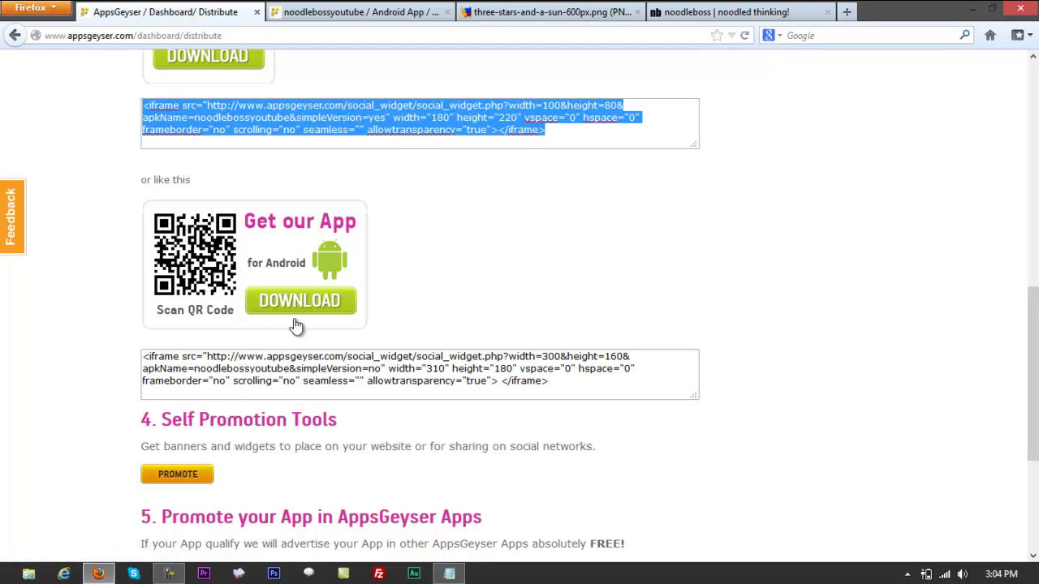
scroll(600, 265, up, 4)
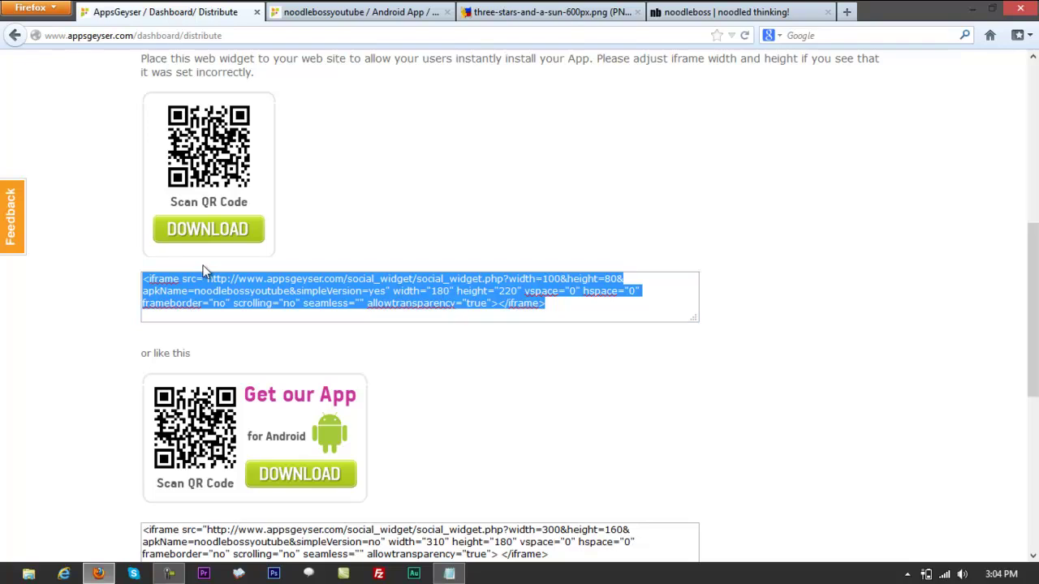
scroll(198, 270, up, 1)
scroll(199, 270, up, 2)
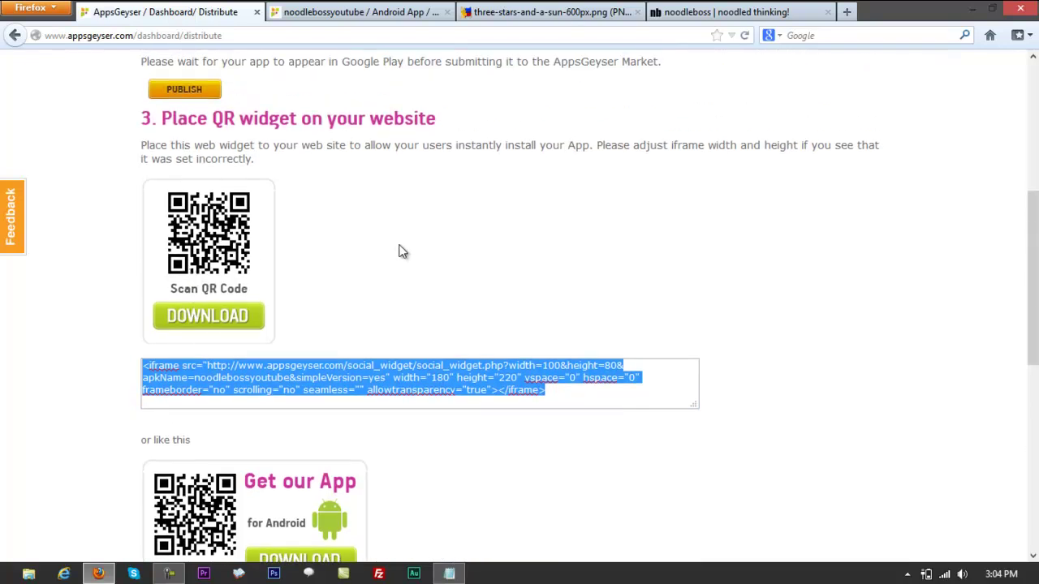
scroll(397, 249, down, 2)
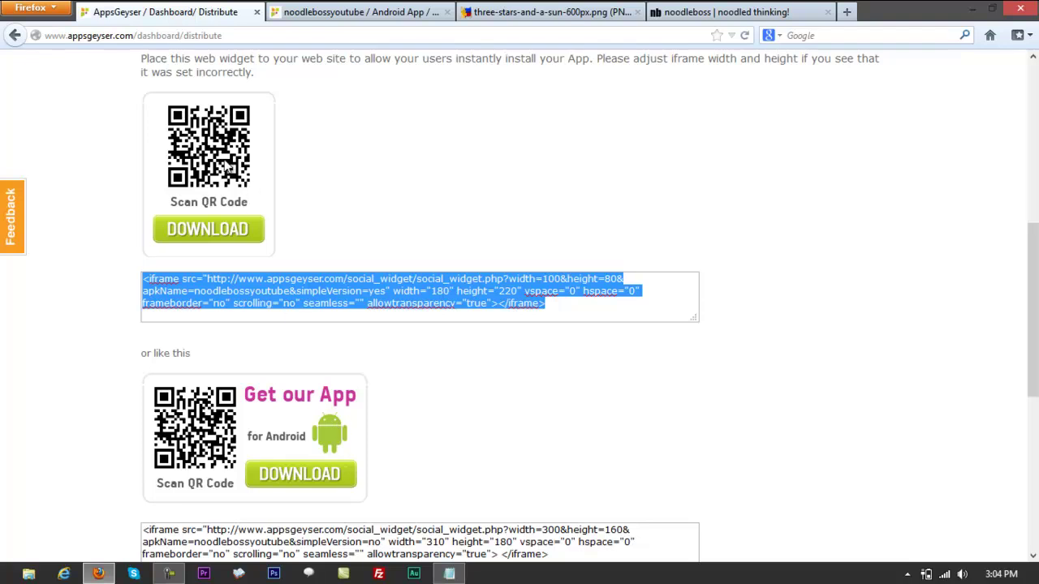
scroll(454, 357, down, 6)
scroll(899, 369, down, 4)
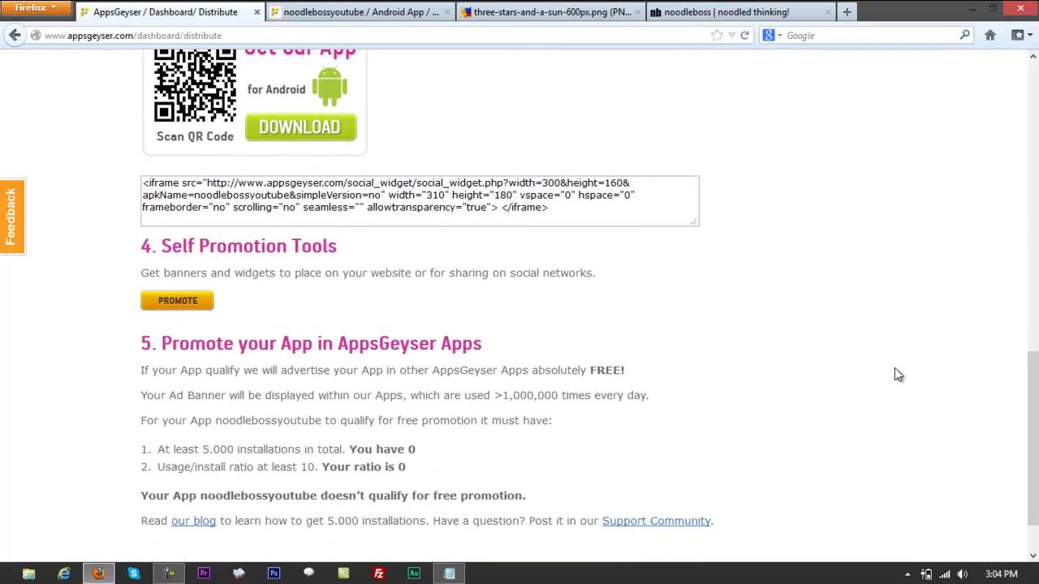
scroll(887, 373, up, 9)
scroll(890, 378, up, 8)
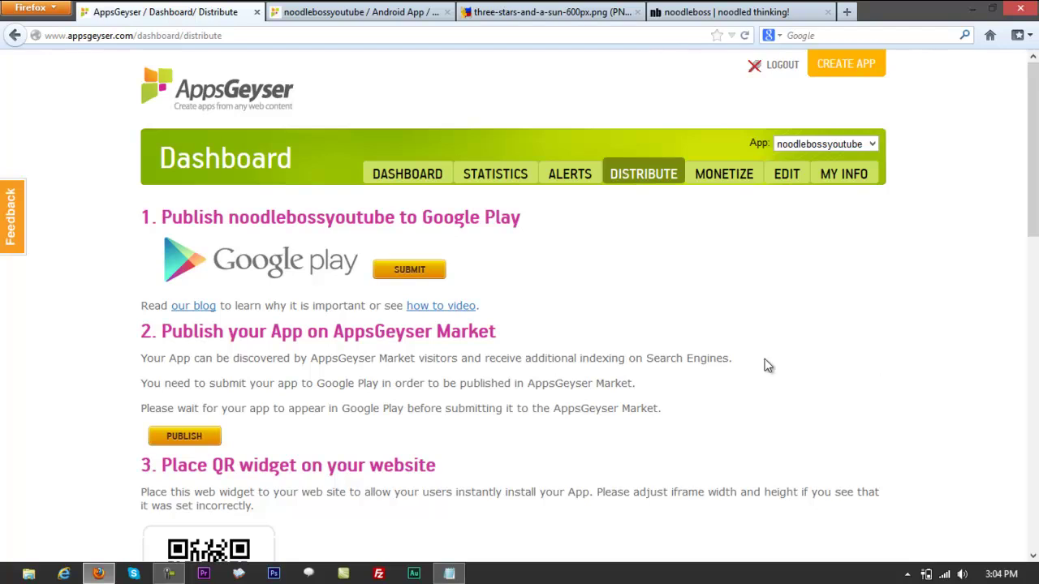
- View the app's Monetize and My Info pages, and return to the main Dashboard page
click(717, 181)
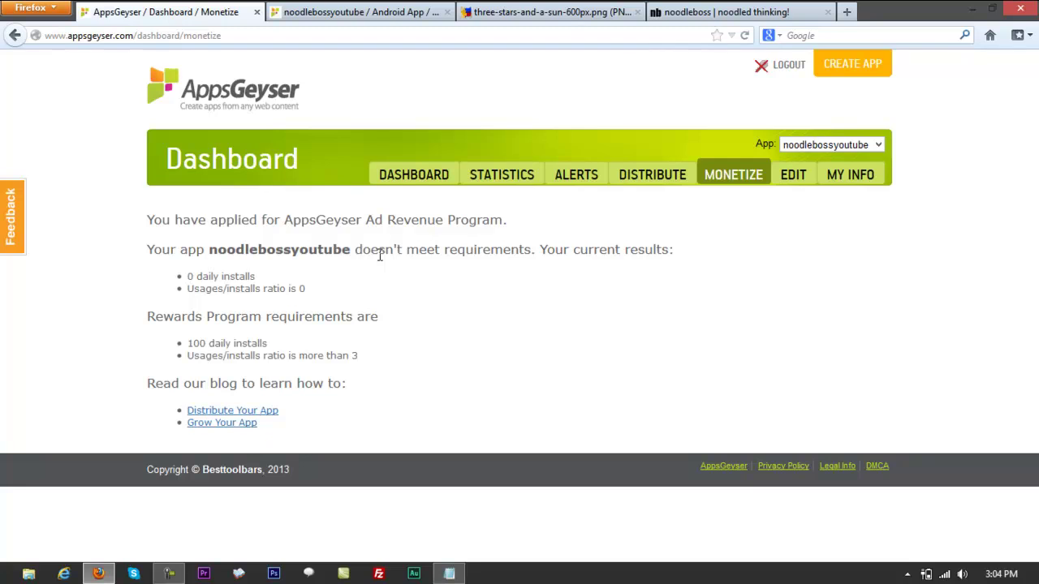
click(854, 180)
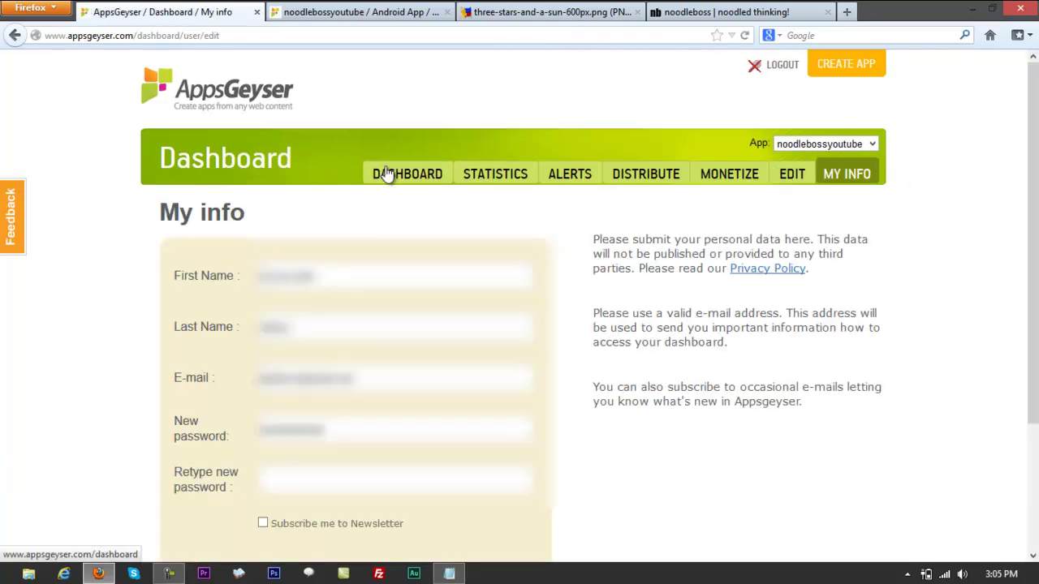
click(388, 176)
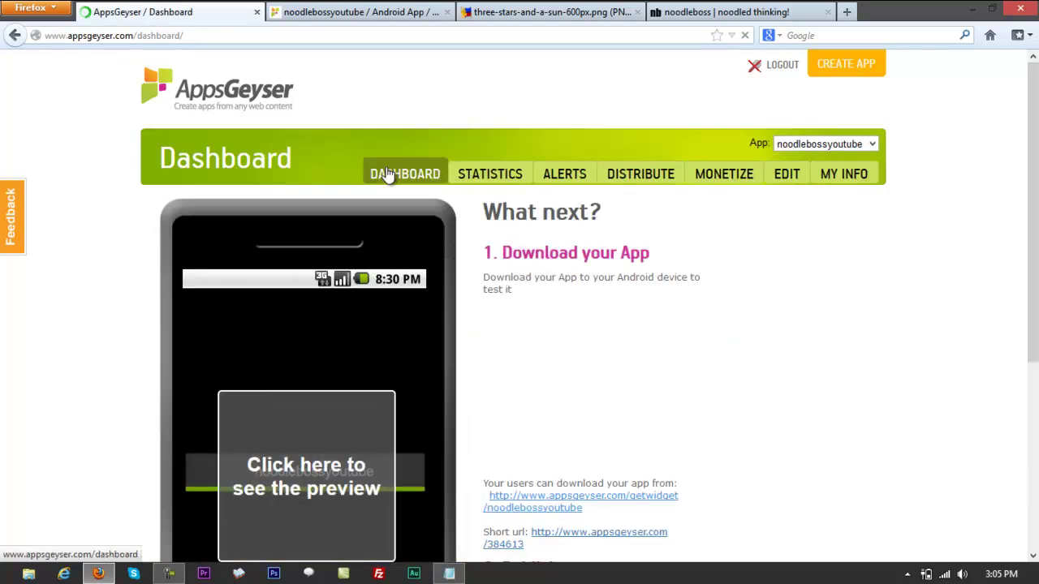